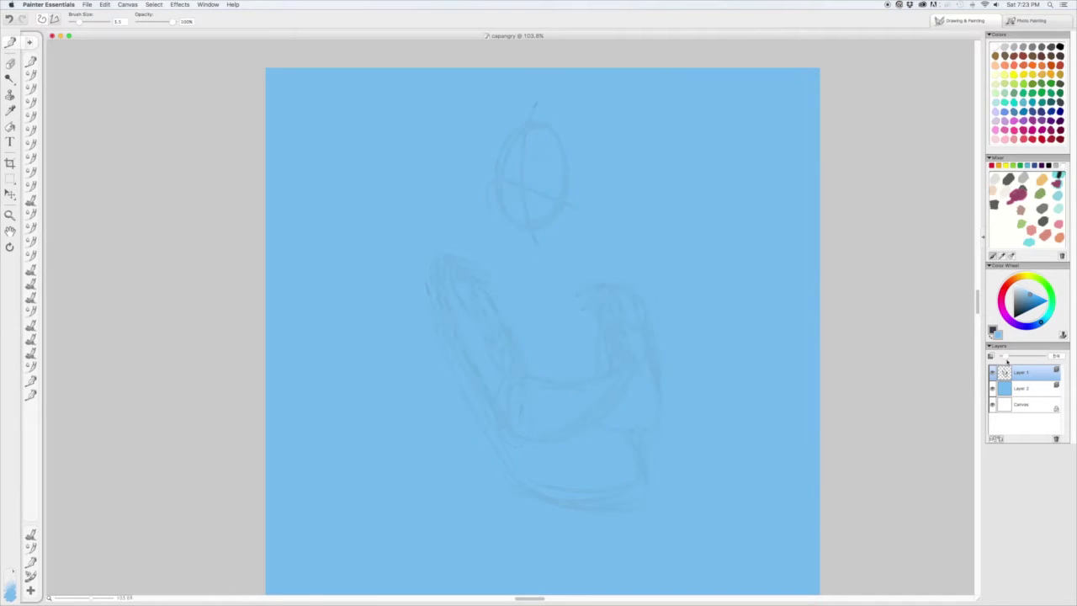
Delete the blue fill layer and add a new empty layer above the sketch.
click(1022, 388)
click(1056, 439)
click(996, 439)
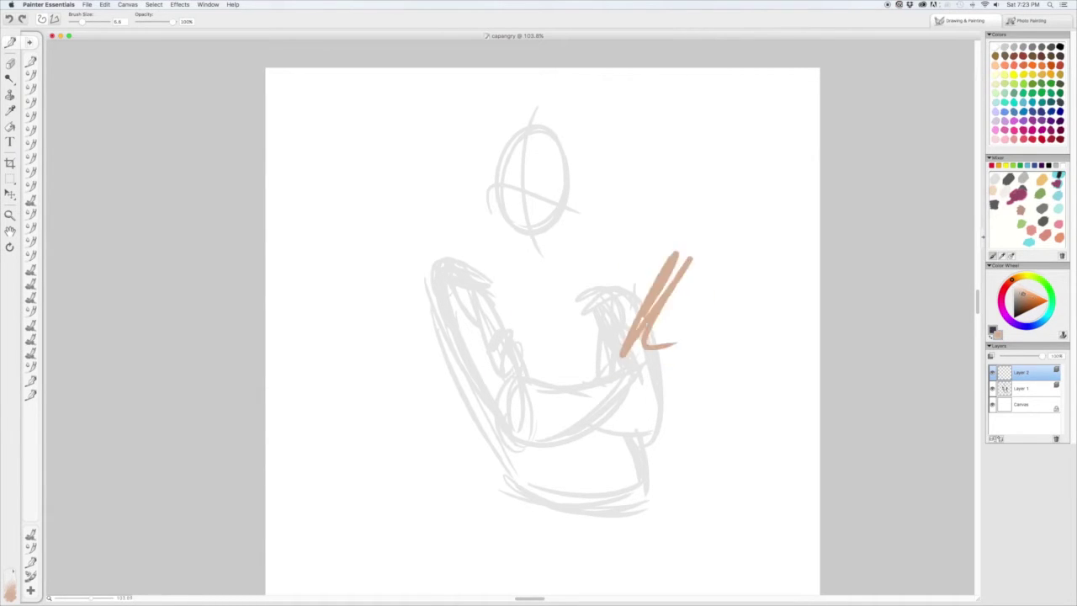
Set the brush size to 5.1, fade the sketch layer further, and make the empty layer active.
key(bracketright)
key(super+equal)
key(bracketleft)
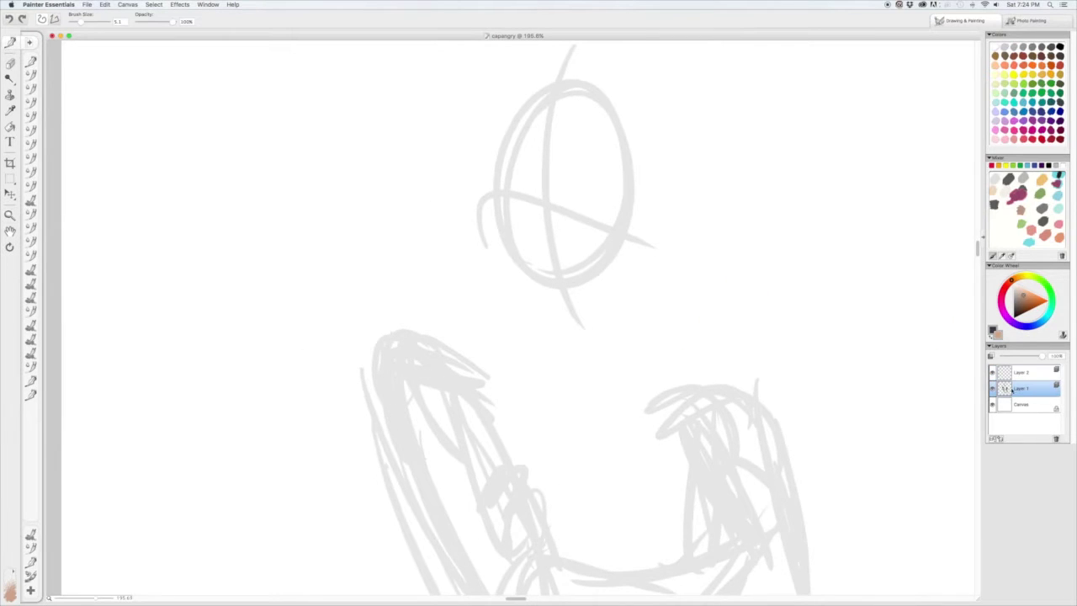
click(1020, 387)
click(1020, 372)
Outline the jaw and both ears in tan over the sketched head oval.
mouse_move(518, 120)
mouse_down()
mouse_move(506, 143)
mouse_move(508, 250)
mouse_up()
mouse_move(551, 285)
mouse_down()
mouse_move(612, 267)
mouse_move(596, 276)
mouse_move(612, 211)
mouse_up()
key(super+z)
mouse_move(597, 278)
mouse_down()
mouse_move(612, 210)
mouse_move(615, 220)
mouse_up()
key(super+z)
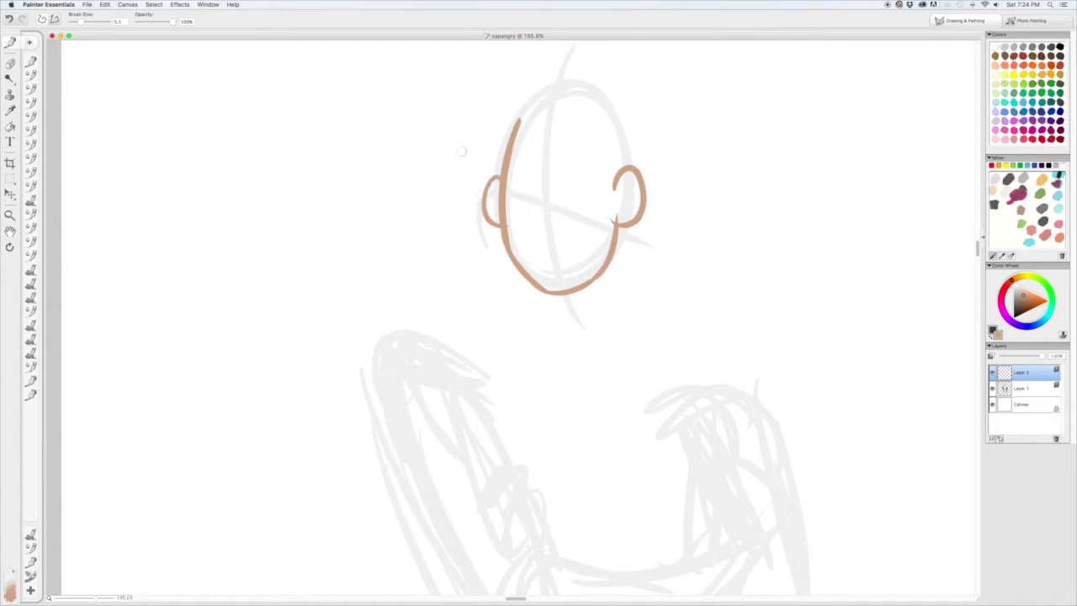
Close the outline across the top of the head and fill the ears and head with the tan skin colour.
key(k)
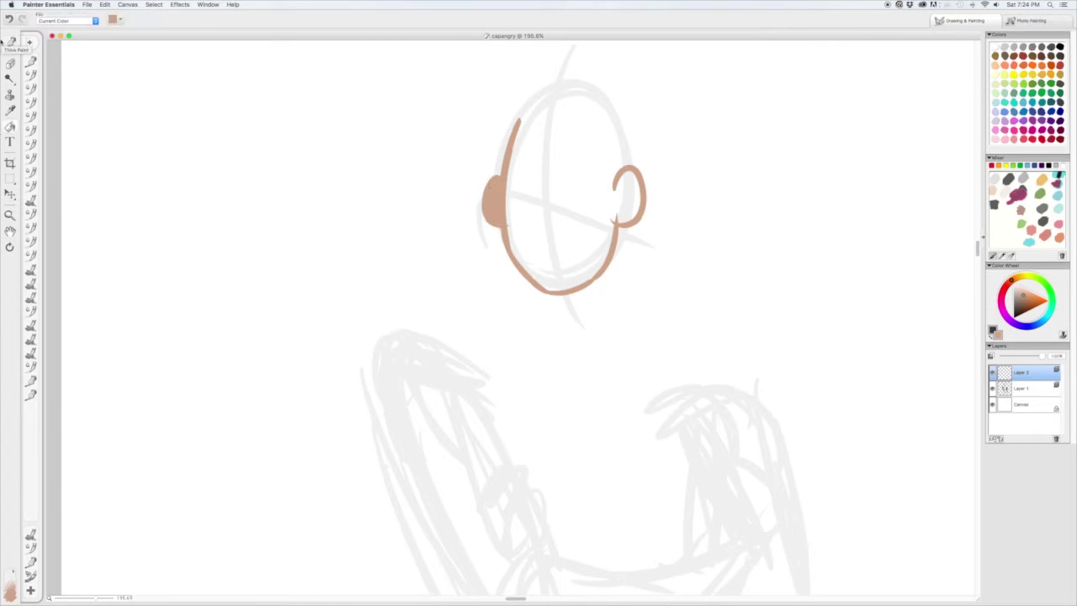
click(10, 41)
scroll(518, 319, up, 1)
drag(519, 135, 632, 180)
key(k)
click(548, 233)
key(b)
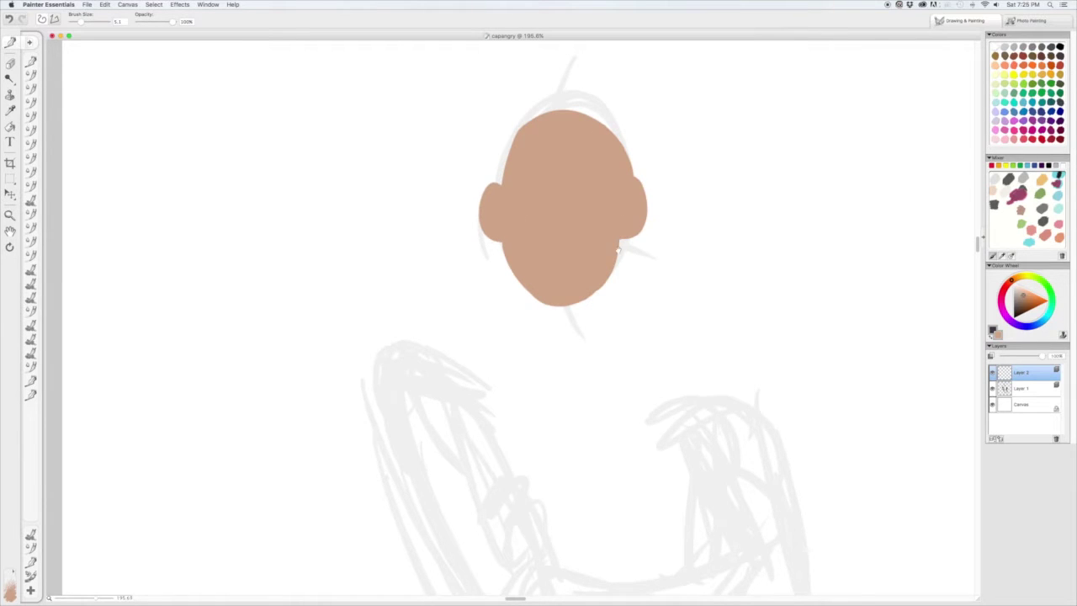
Outline the neck with a rounded base below the jaw and fill it with the same tan.
scroll(617, 250, down, 3)
scroll(622, 195, down, 3)
scroll(589, 202, up, 3)
drag(610, 216, 622, 290)
drag(537, 268, 553, 352)
key(ctrl+z)
mouse_move(529, 261)
mouse_down()
mouse_move(538, 350)
mouse_move(619, 301)
mouse_up()
key(k)
click(576, 311)
key(b)
Draw tan shoulder lines sloping outward from both sides of the neck.
scroll(555, 252, up, 4)
drag(523, 333, 473, 360)
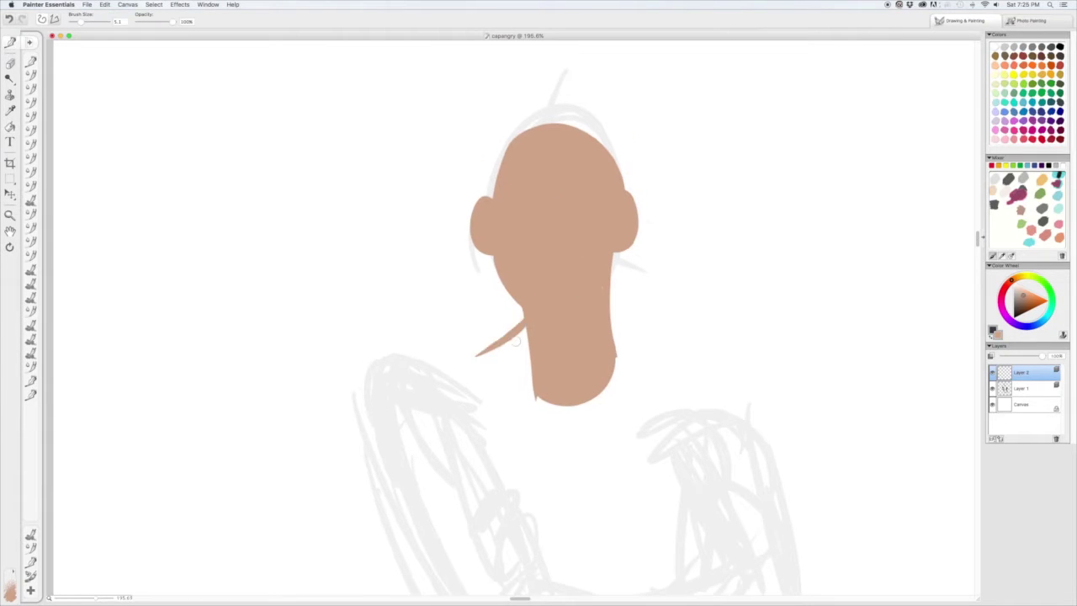
drag(611, 326, 677, 397)
drag(488, 355, 405, 374)
key(super+alt+0)
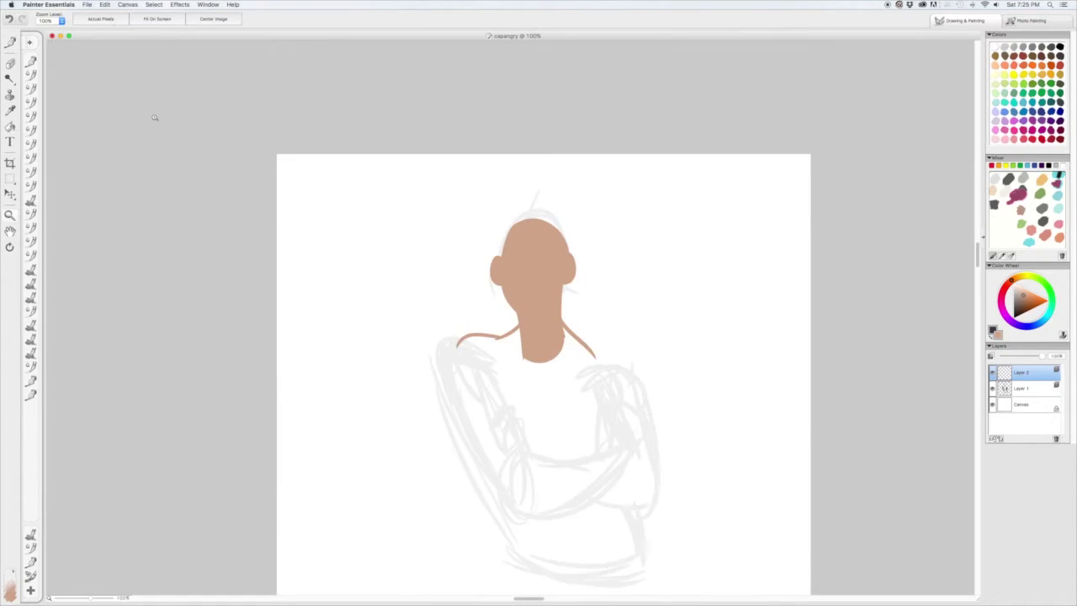
Scale the body sketch down slightly and shift the painted head up to match it.
click(1020, 388)
click(179, 4)
click(284, 48)
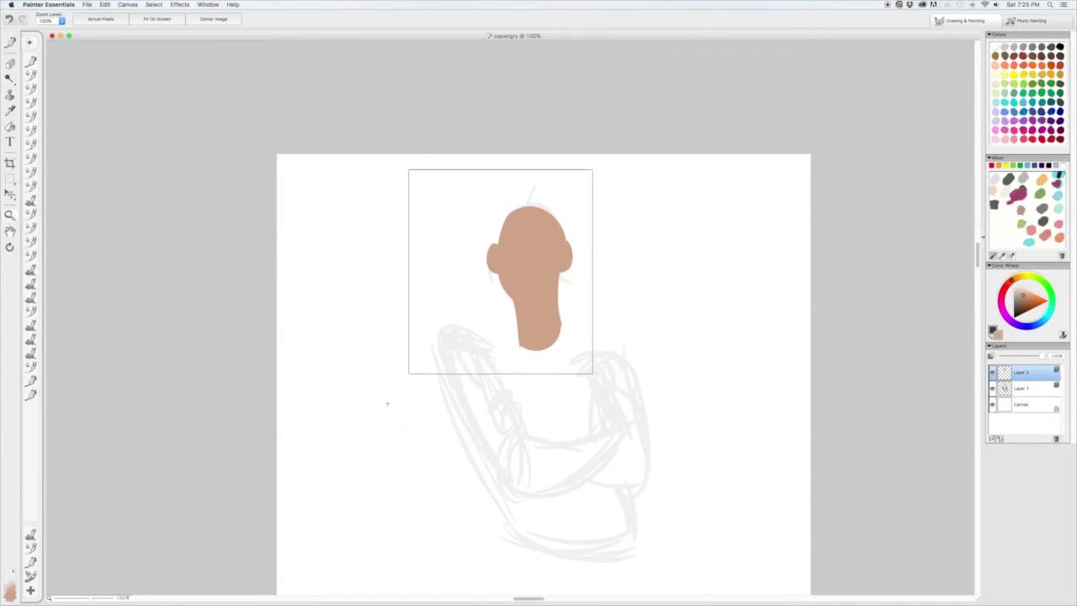
Shade the far ear and the area under the jaw in darker brown, and add contour lines on the near ear and neck.
scroll(587, 174, up, 5)
mouse_move(498, 248)
mouse_down()
mouse_move(489, 302)
mouse_move(481, 277)
mouse_up()
drag(681, 267, 675, 294)
mouse_move(685, 244)
mouse_down()
mouse_move(673, 237)
mouse_move(660, 265)
mouse_up()
mouse_move(545, 402)
mouse_down()
mouse_move(664, 332)
mouse_move(626, 379)
mouse_move(666, 332)
mouse_move(547, 404)
mouse_move(639, 429)
mouse_up()
drag(563, 441, 559, 497)
drag(644, 438, 635, 470)
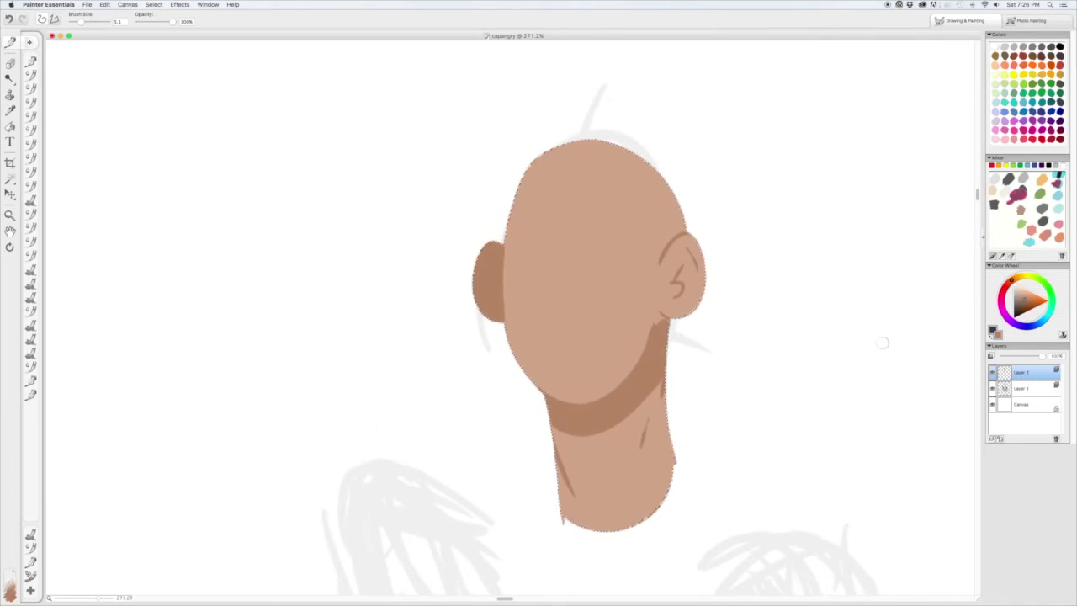
Deselect the skin area and add a new layer above it for the beard.
scroll(649, 212, down, 3)
key(w)
key(super+d)
key(super+shift+n)
key(b)
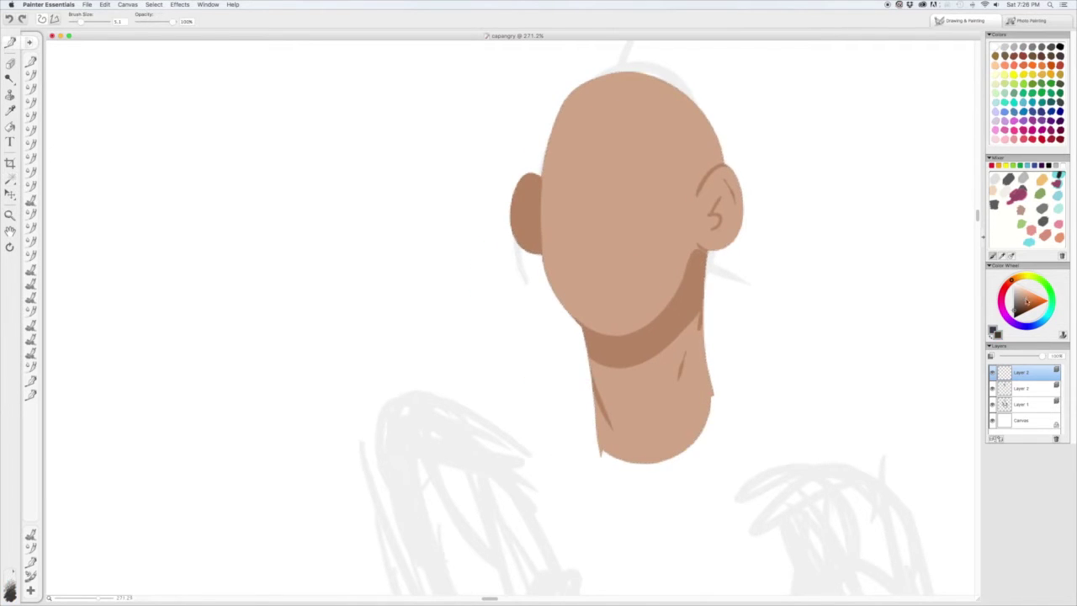
Outline a full beard in dark grey across the lower face up to the near ear and fill it solid.
mouse_move(562, 315)
mouse_down()
mouse_move(661, 318)
mouse_move(608, 251)
mouse_move(662, 318)
mouse_up()
key(super+z)
drag(695, 247, 662, 314)
key(super+z)
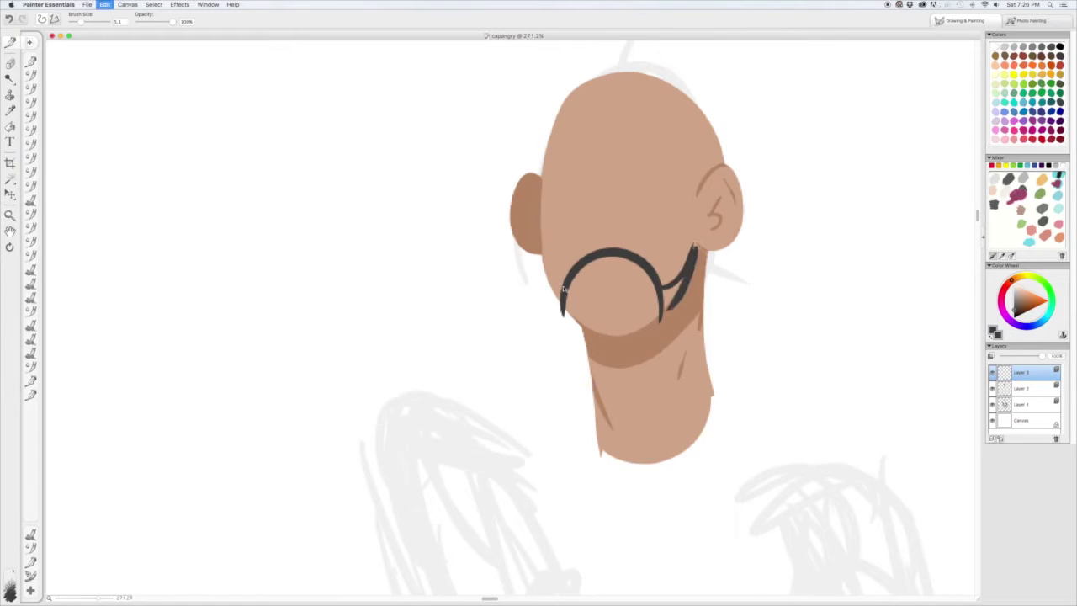
drag(536, 239, 548, 326)
key(super+z)
mouse_move(544, 244)
mouse_down()
mouse_move(579, 345)
mouse_move(665, 312)
mouse_up()
key(k)
click(620, 308)
key(b)
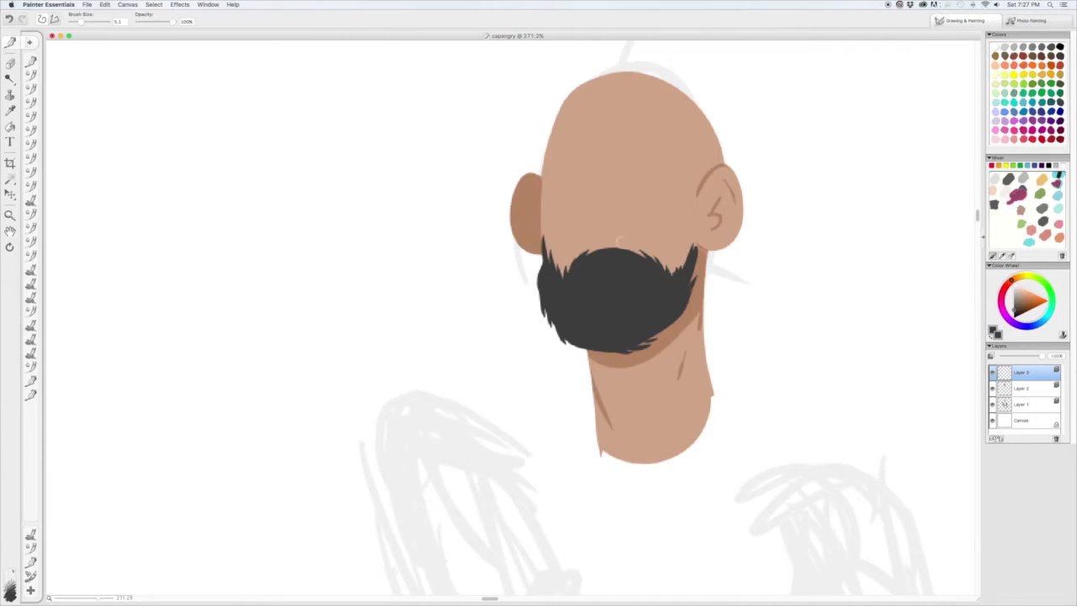
Roughen the beard's outline with short, spiky dark grey hair strokes all around its edge.
scroll(607, 341, right, 3)
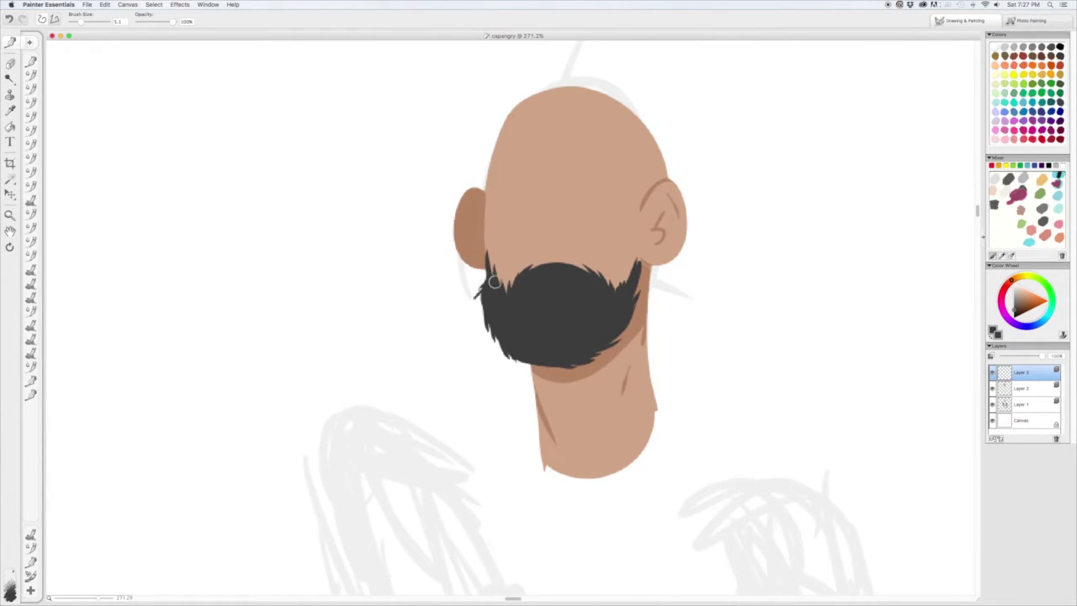
scroll(477, 273, left, 2)
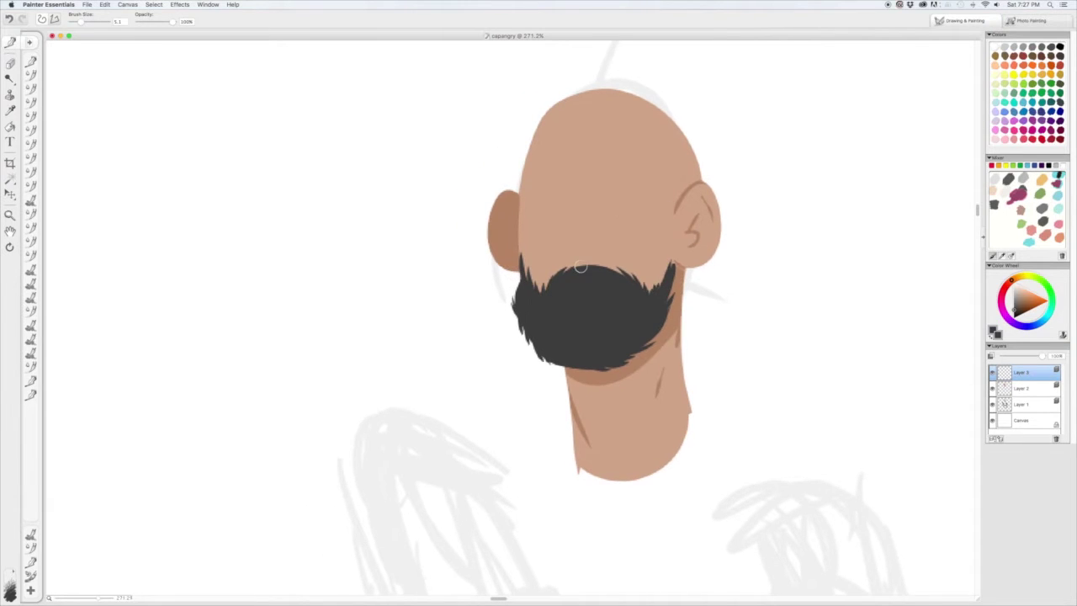
scroll(604, 381, up, 1)
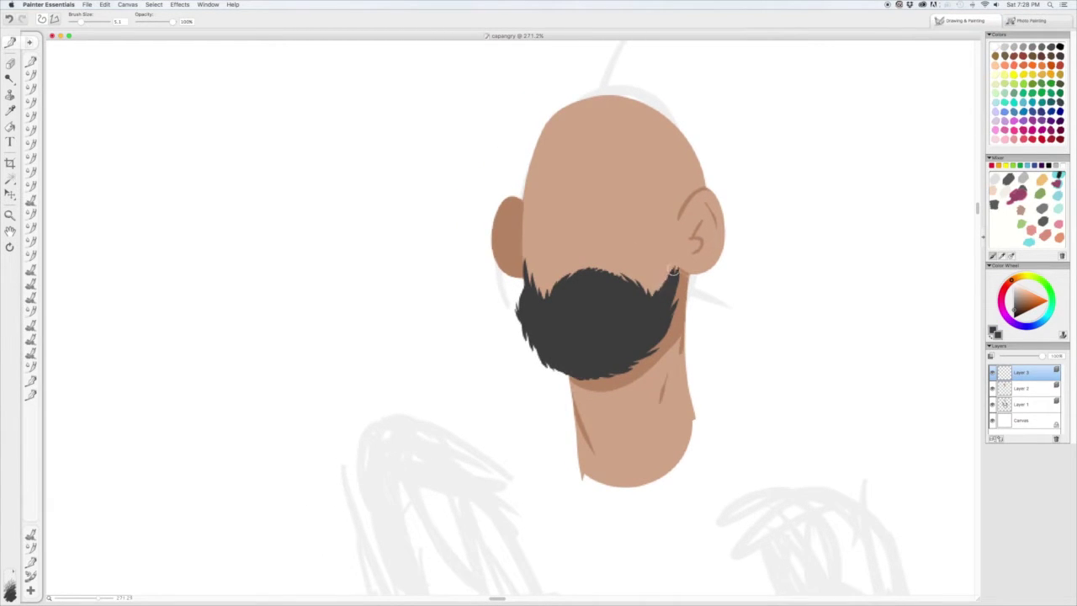
scroll(611, 324, down, 2)
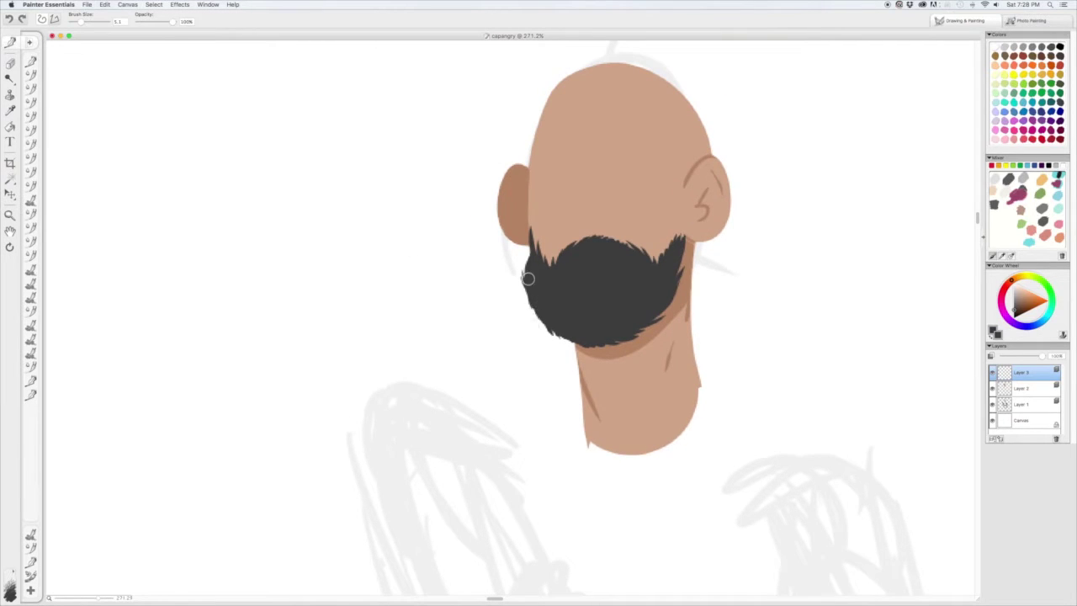
scroll(477, 196, down, 5)
scroll(634, 318, up, 8)
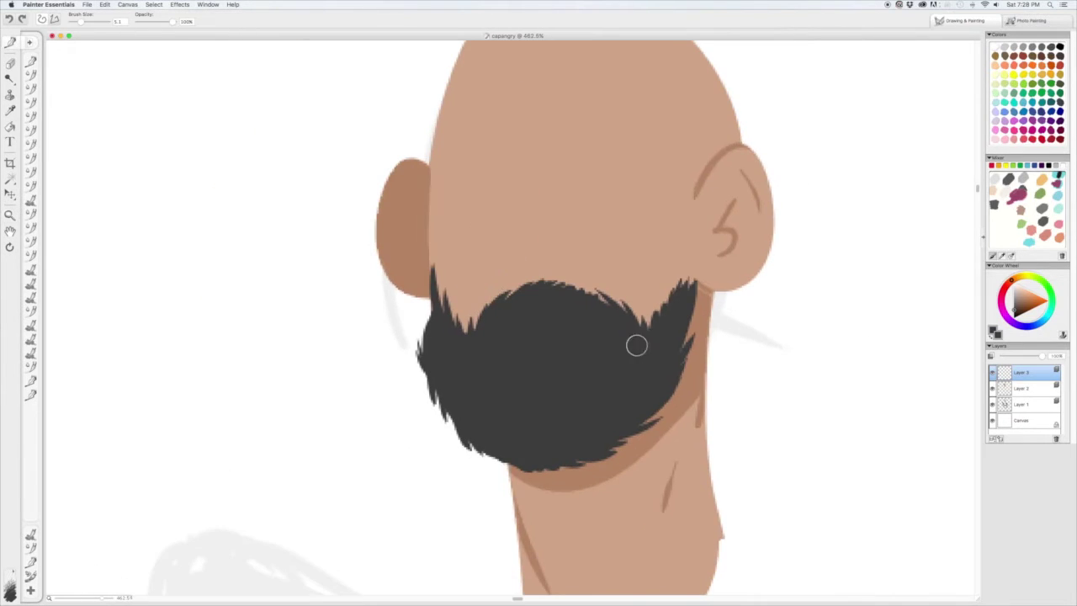
mouse_move(685, 257)
mouse_down()
mouse_move(685, 298)
mouse_move(580, 454)
mouse_move(560, 430)
mouse_move(659, 379)
mouse_up()
scroll(320, 272, down, 5)
scroll(423, 190, up, 6)
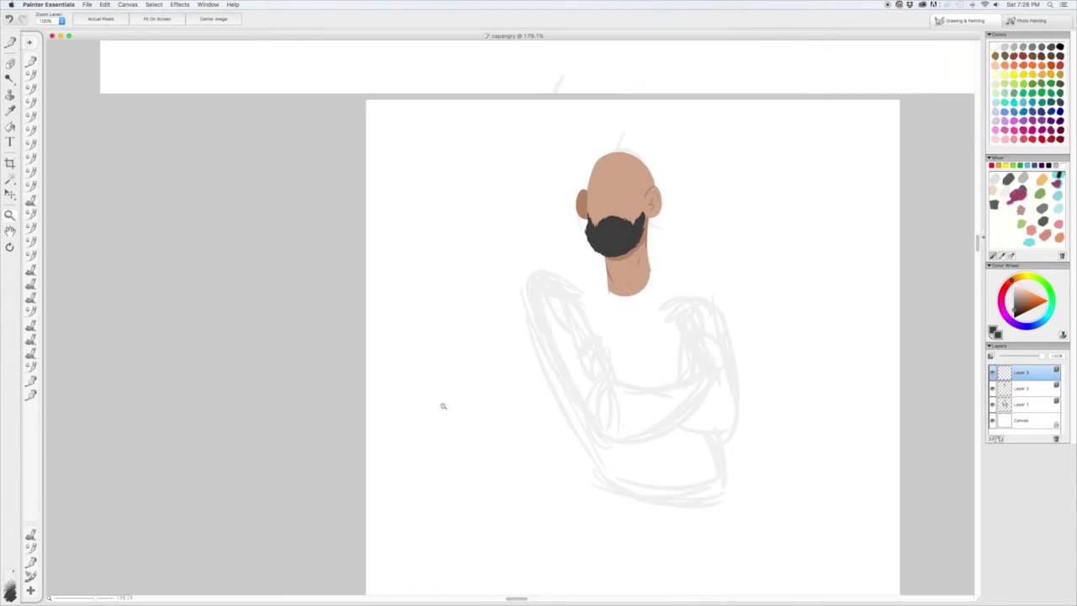
Paint two white oval eyes on a new layer and add slanted, angry dark grey eyebrows above them.
scroll(422, 190, up, 2)
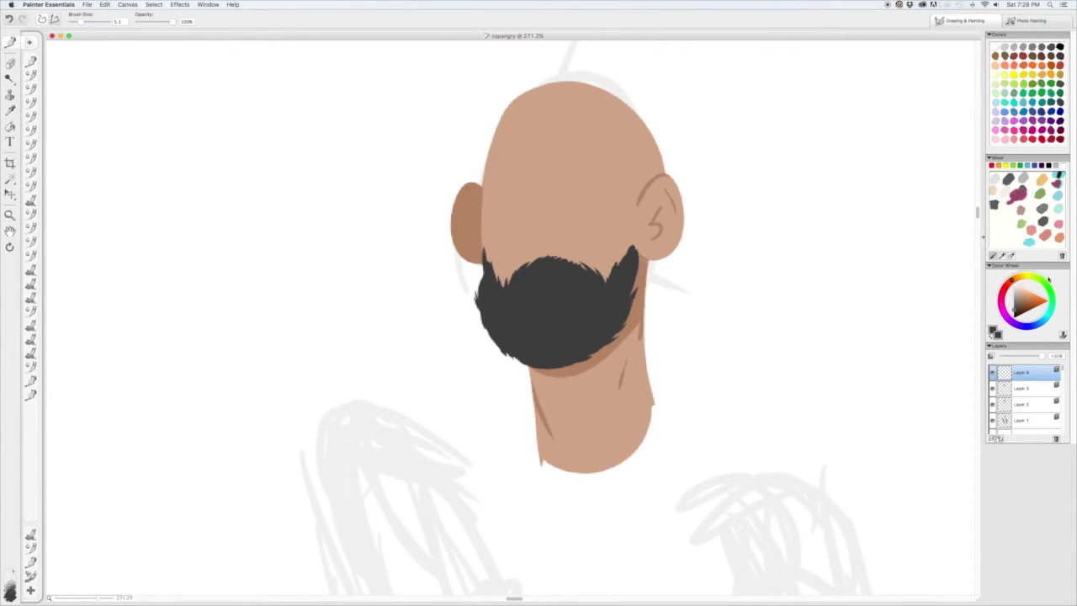
mouse_move(567, 178)
mouse_down()
mouse_move(639, 174)
mouse_move(599, 205)
mouse_move(571, 193)
mouse_move(601, 219)
mouse_move(568, 195)
mouse_up()
key(super+z)
key(super+z)
key(super+z)
drag(508, 172, 507, 192)
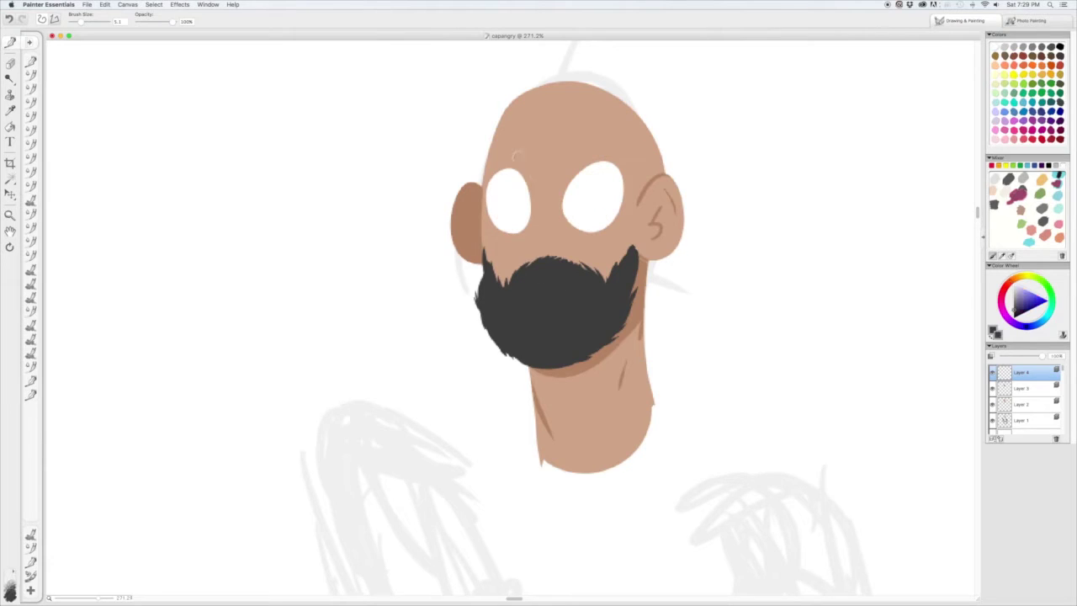
drag(533, 190, 491, 163)
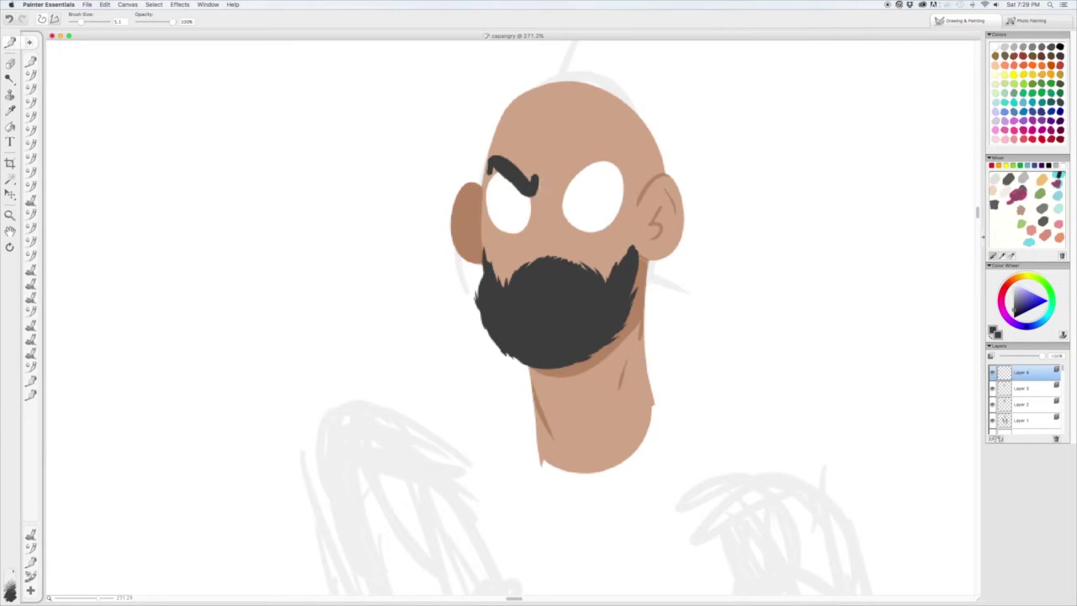
drag(555, 192, 623, 153)
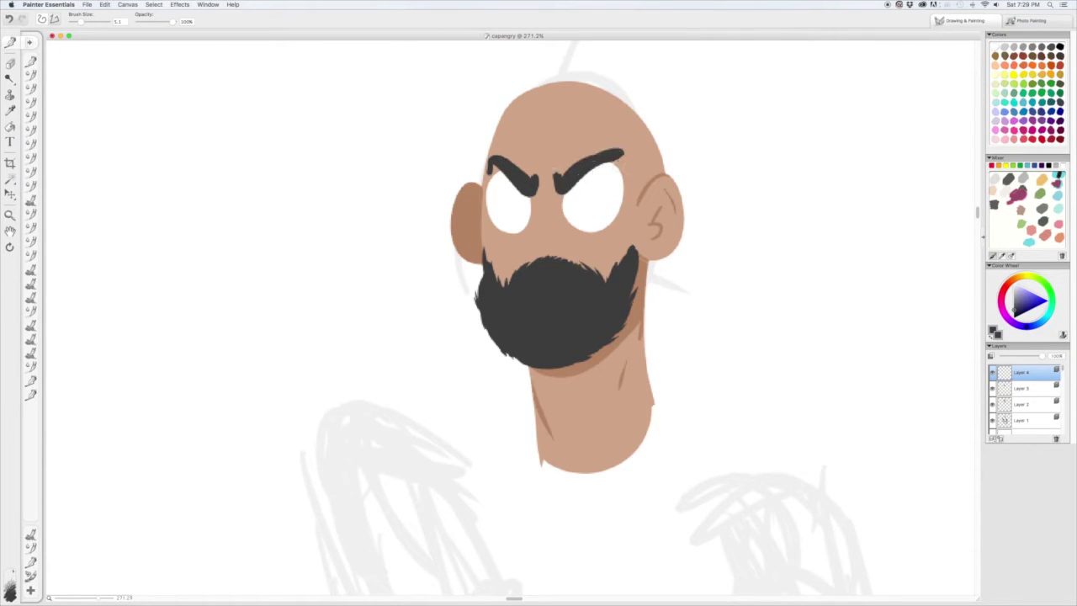
Try dark oval pupils with white highlights in both eyes, and add frown lines between the eyebrows.
drag(508, 187, 503, 211)
key(super+z)
drag(577, 192, 575, 214)
key(super+z)
drag(508, 186, 503, 210)
key(super+z)
key(super+z)
key(super+z)
drag(577, 192, 575, 212)
key(super+z)
key(super+0)
key(super+equal)
key(super+equal)
key(super+equal)
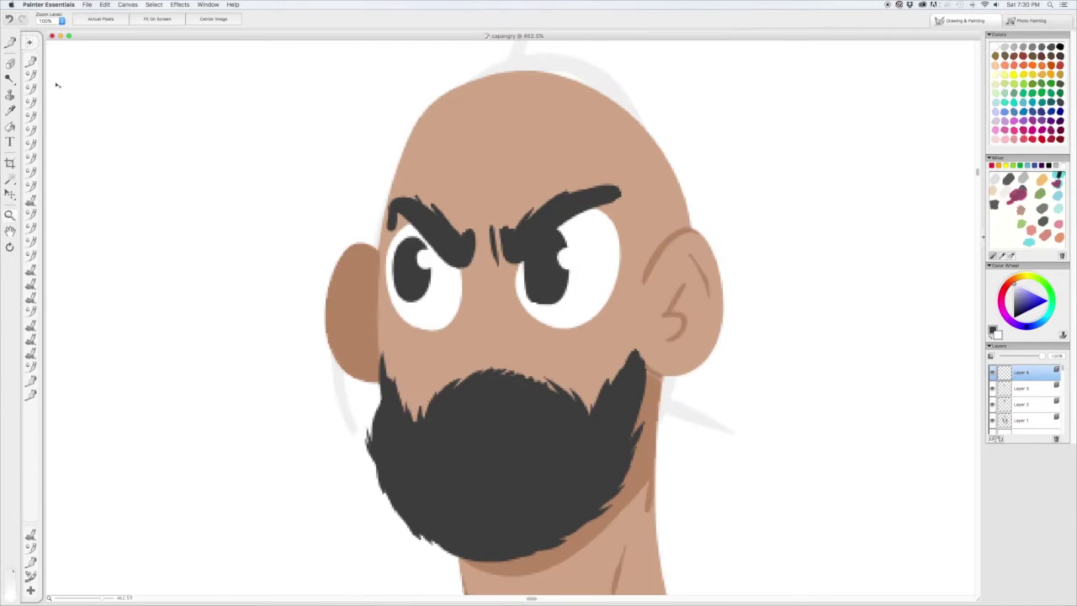
Undo the highlighted pupils and try curved dark strokes running down from the eyebrows into both eyes.
key(b)
key(super+z)
key(super+z)
drag(396, 220, 390, 290)
key(super+z)
drag(395, 221, 390, 286)
drag(542, 229, 523, 298)
key(super+z)
key(super+z)
key(m)
key(super+0)
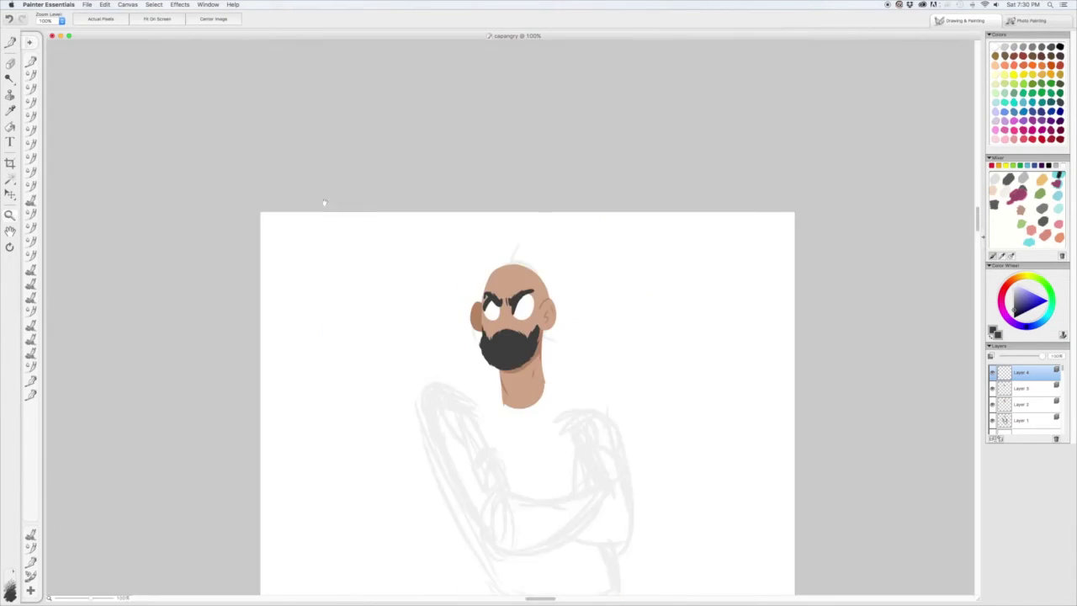
Draw a narrow vertical dark grey pupil in each eye.
key(super+equal)
key(super+equal)
key(super+equal)
key(super+equal)
key(b)
drag(296, 282, 299, 353)
drag(505, 276, 503, 364)
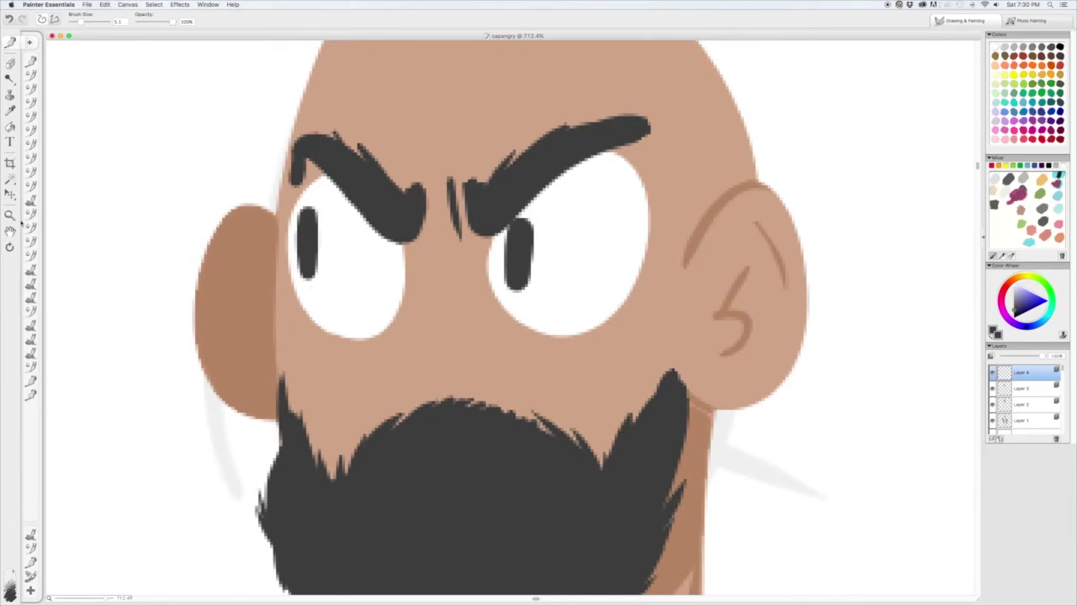
Undo the narrow pupils and try a shorter pupil stroke.
key(m)
key(super+0)
key(super+equal)
key(super+equal)
key(b)
key(super+z)
key(super+z)
drag(503, 253, 503, 270)
alt+click(503, 269)
key(super+z)
key(w)
click(534, 278)
right_click(534, 277)
click(1004, 388)
key(super+d)
key(m)
click(331, 438)
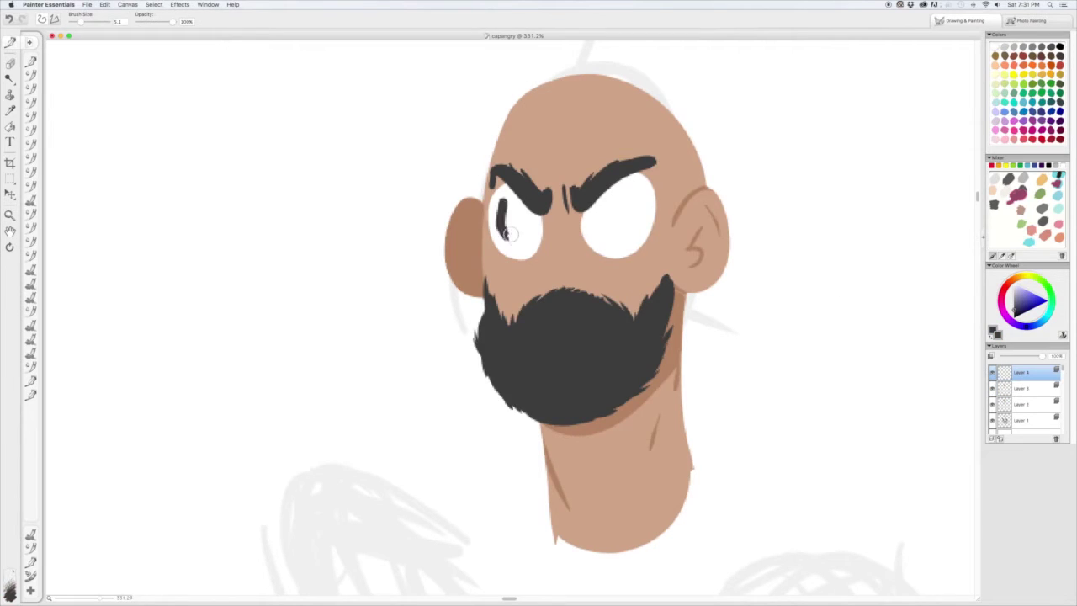
Try slim curved pupil strokes in both eyes and undo them.
drag(591, 200, 593, 238)
key(super+z)
key(super+z)
key(super+z)
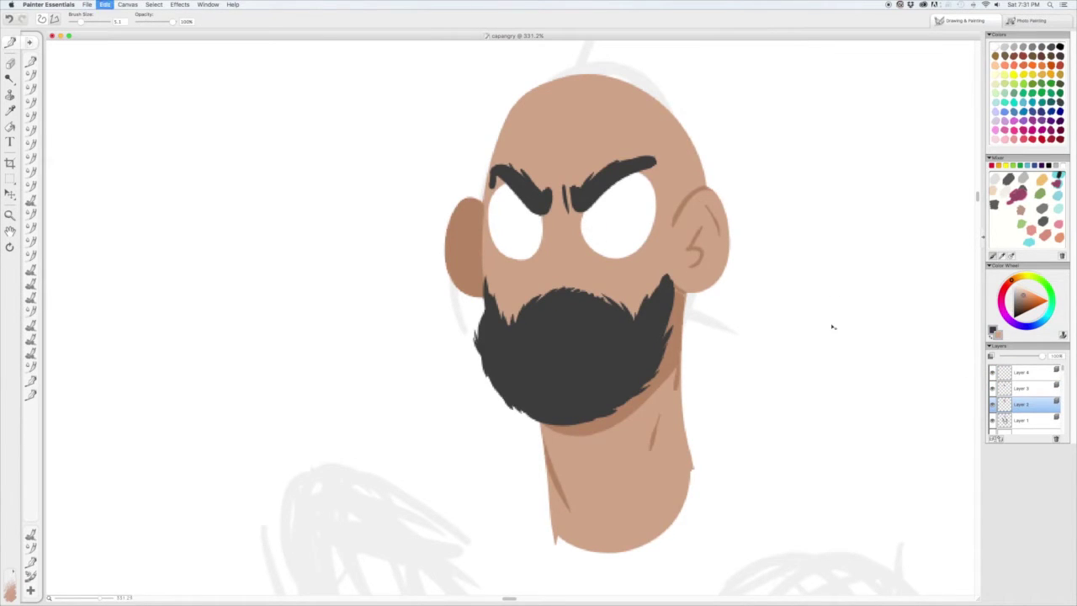
key(super+z)
key(super+z)
key(super+z)
key(super+z)
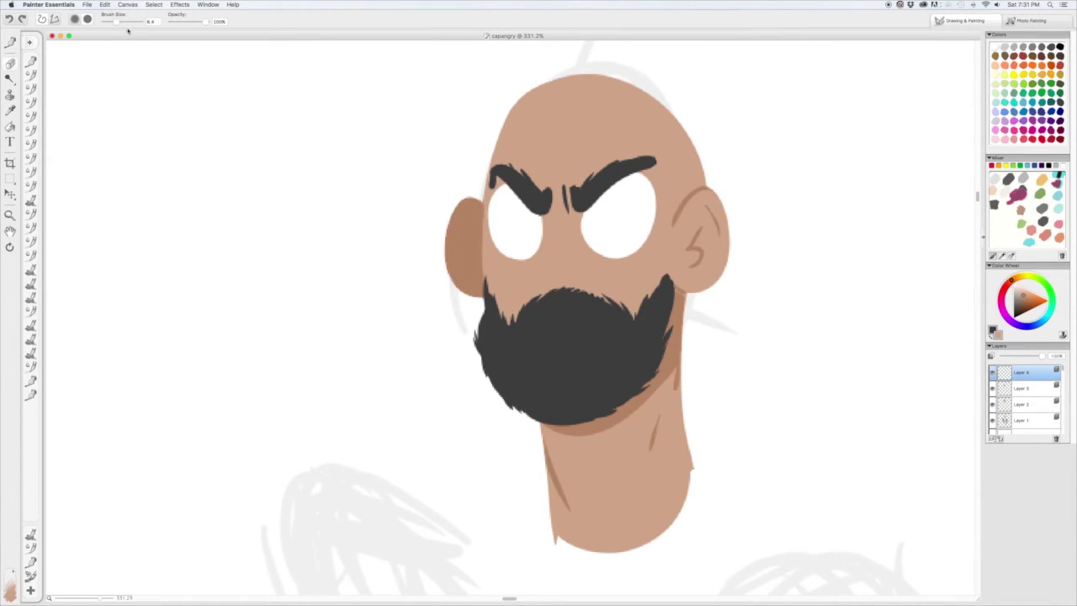
Erase a slanted strip from the upper edge of both eyes, leaving skin between the eyes and eyebrows.
key(super+z)
key(super+z)
key(super+z)
key(super+z)
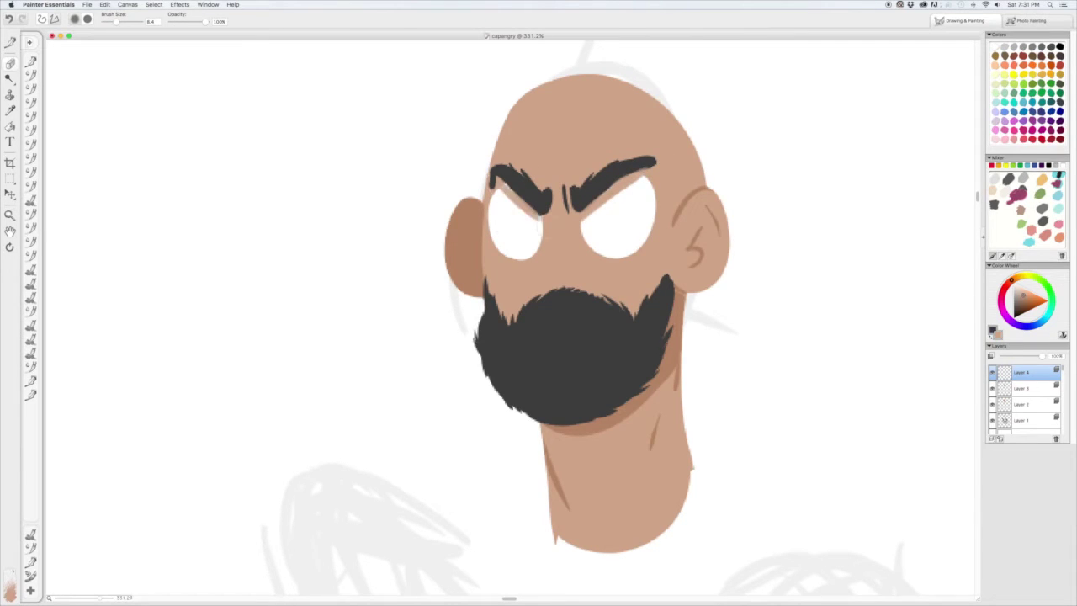
Draw thin dark grey eyelid lines along the slanted upper edge of both eyes.
key(super+z)
key(super+z)
key(super+z)
key(super+z)
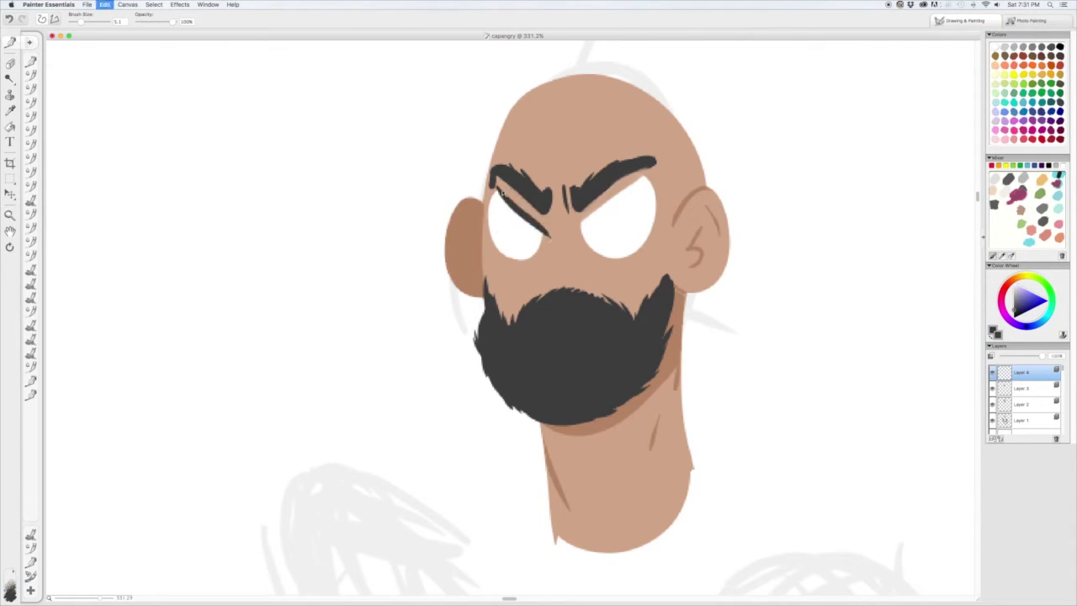
drag(579, 220, 648, 175)
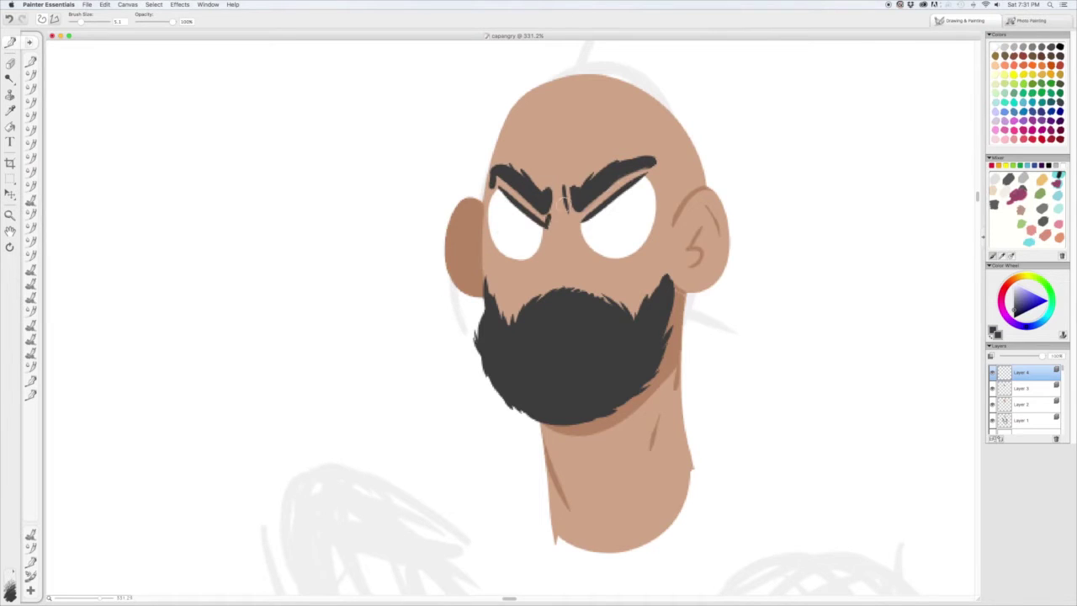
Draw slim vertical dark grey pupils hanging from the eyelid lines in both eyes.
drag(501, 195, 503, 233)
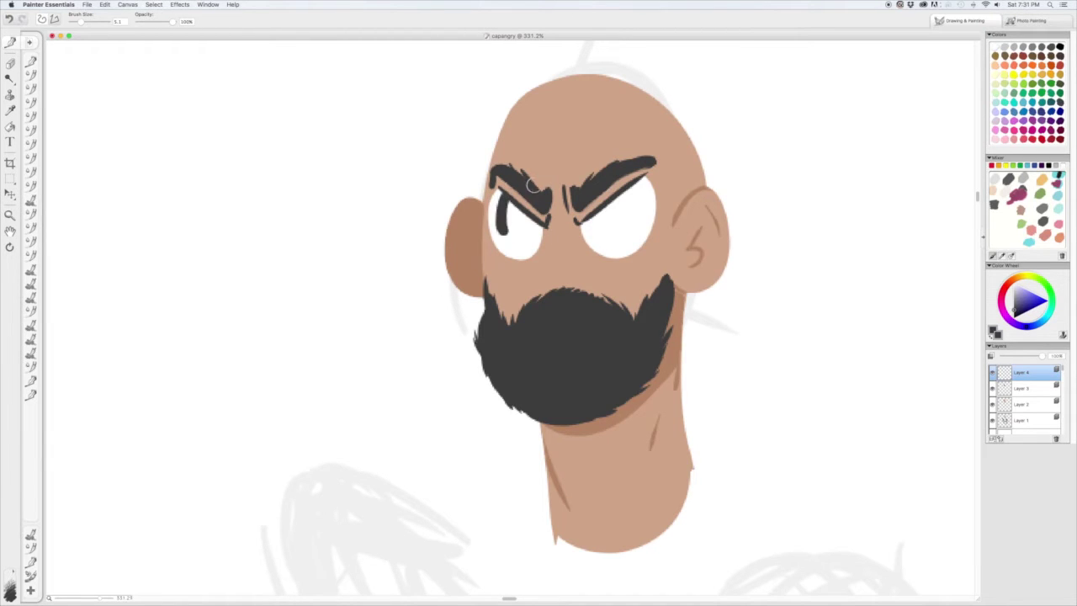
drag(594, 221, 595, 237)
key(super+0)
scroll(589, 253, up, 5)
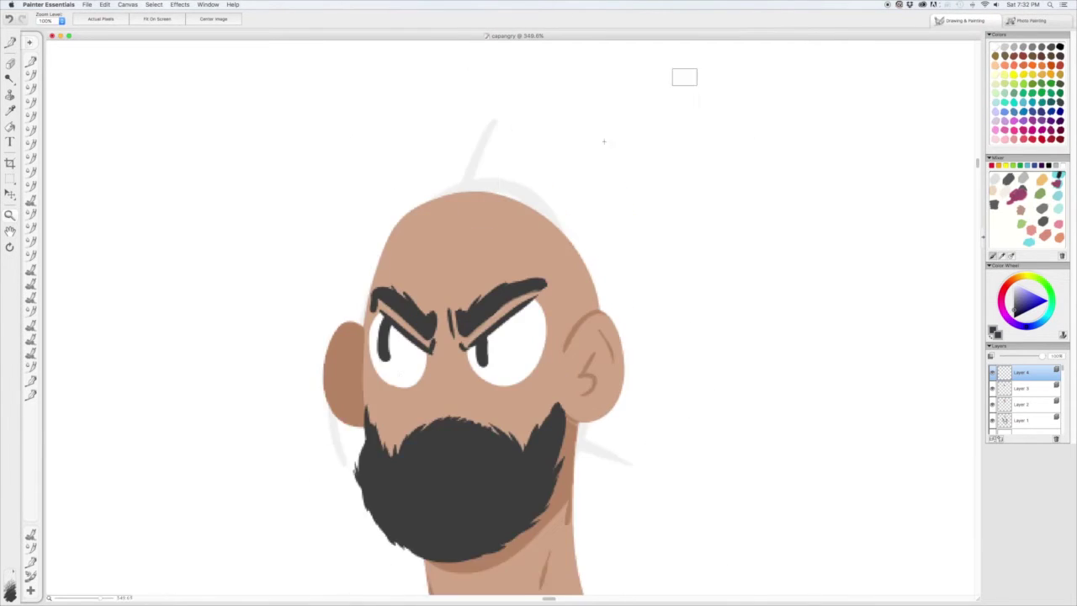
Undo the pupils and eyelid lines, and try erasing around the outer end of the far eyebrow.
key(super+z)
key(super+z)
key(super+z)
key(super+z)
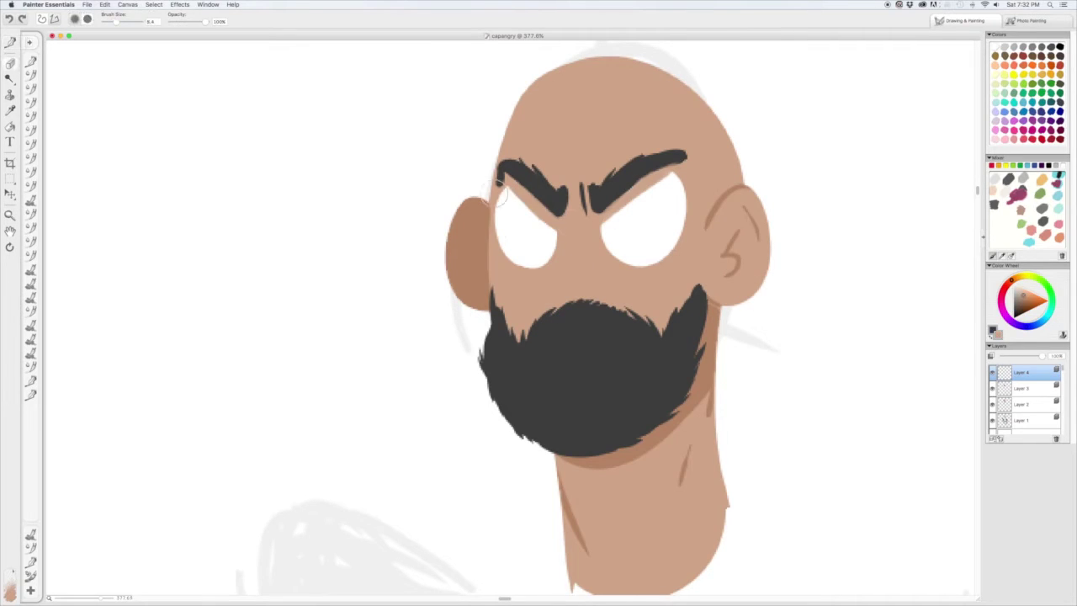
Replace the layer holding the eyes and eyebrows with a fresh empty layer, and sample the beard's dark grey.
key(super+z)
key(super+z)
key(super+shift+z)
key(super+z)
click(1056, 439)
alt+click(564, 350)
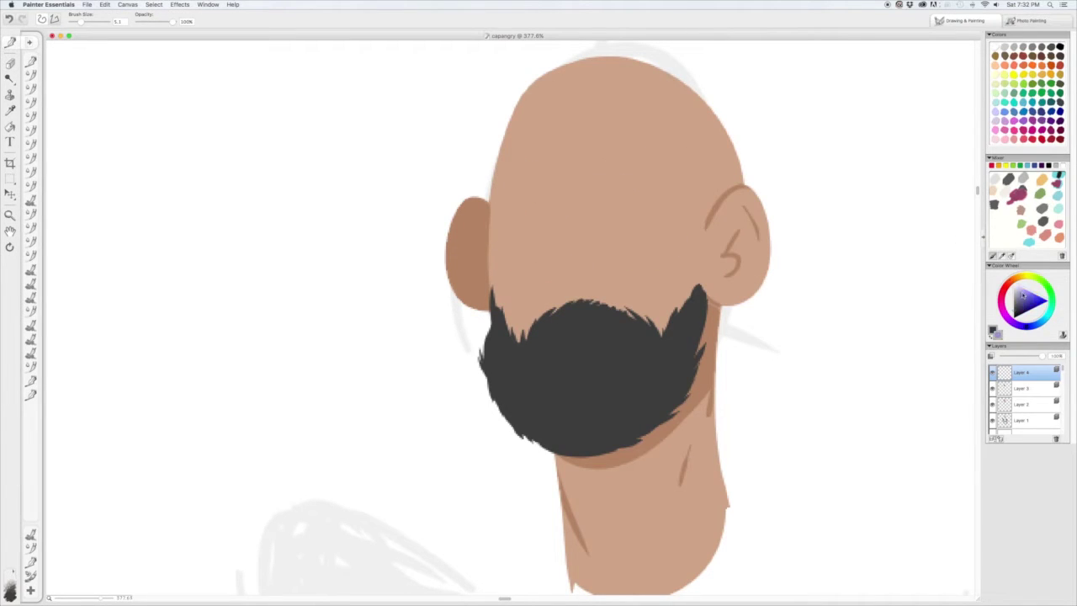
Paint two upright dark grey oval eyes side by side on the face above the beard.
key(super+shift+z)
key(super+z)
key(super+shift+z)
key(super+z)
drag(631, 225, 632, 220)
key(super+z)
drag(627, 180, 631, 217)
drag(523, 185, 520, 216)
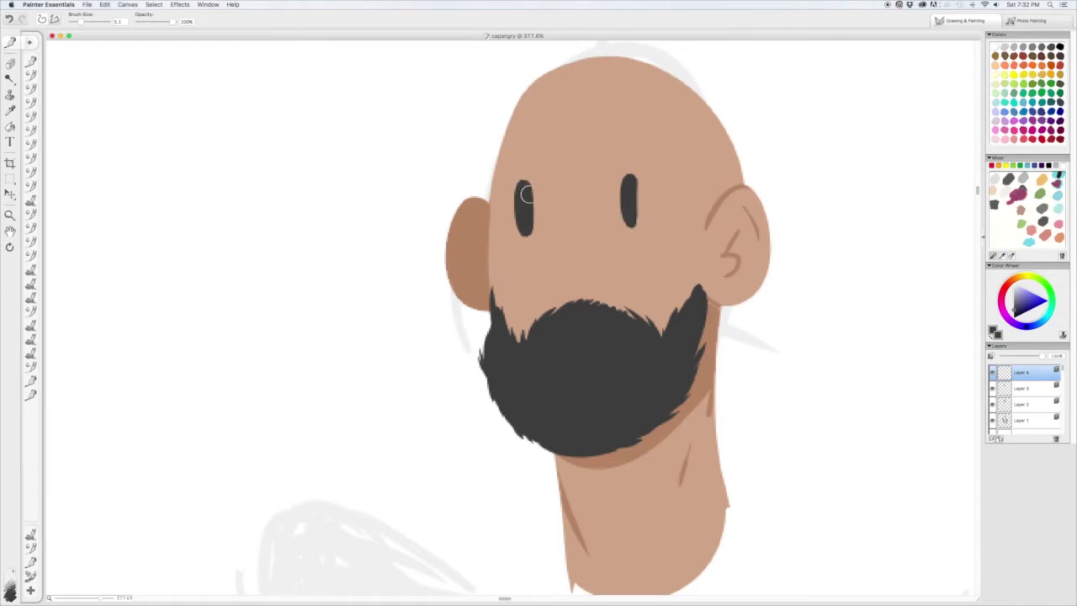
Paint angry dark grey eyebrows slanting down toward the centre over both oval eyes, with upturned inner ends.
drag(484, 166, 556, 154)
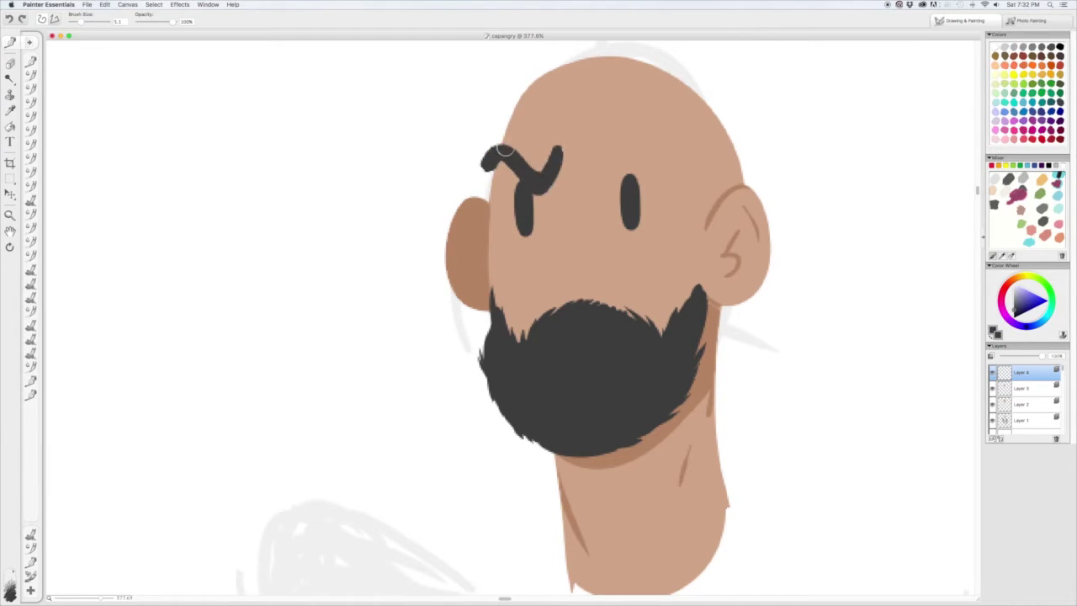
key(super+z)
drag(555, 153, 515, 151)
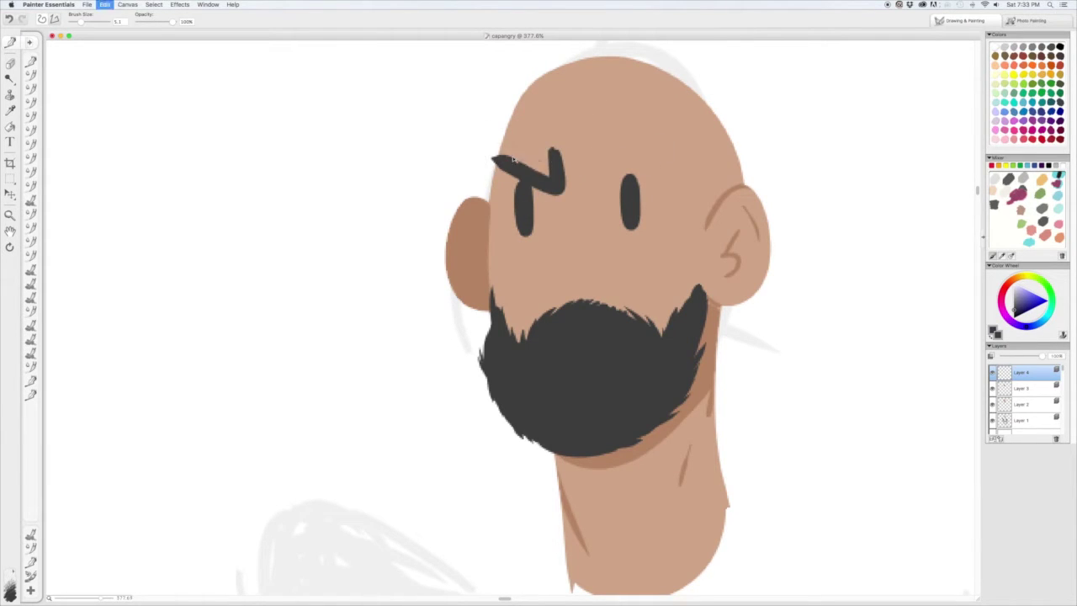
drag(600, 183, 686, 144)
key(super+z)
drag(599, 185, 667, 140)
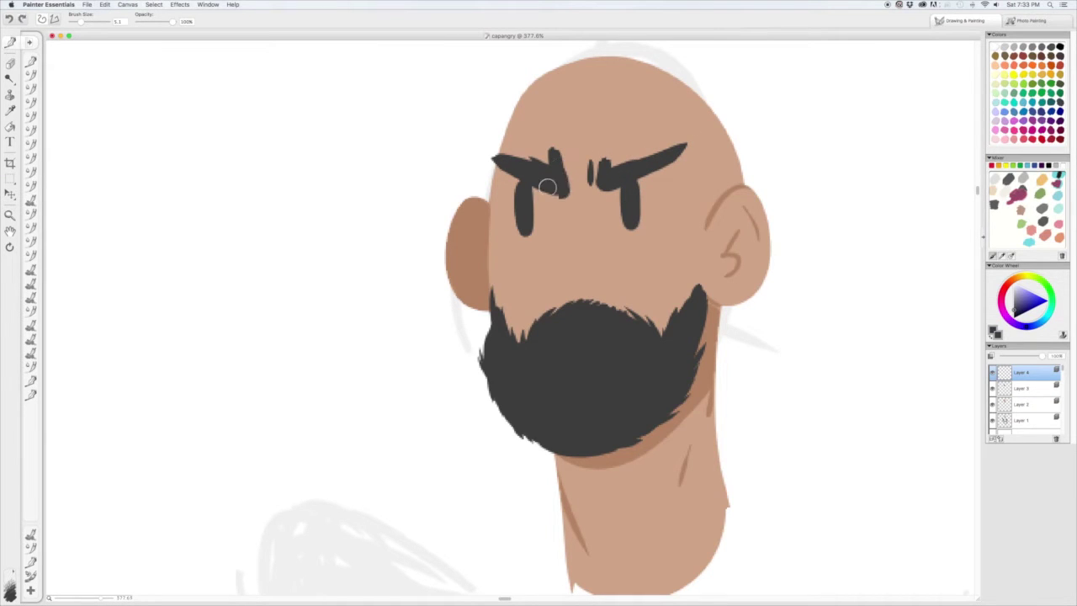
Undo the oval eyes and the slanted eyebrows.
key(m)
alt+click(706, 72)
click(706, 72)
key(super+z)
key(super+z)
key(b)
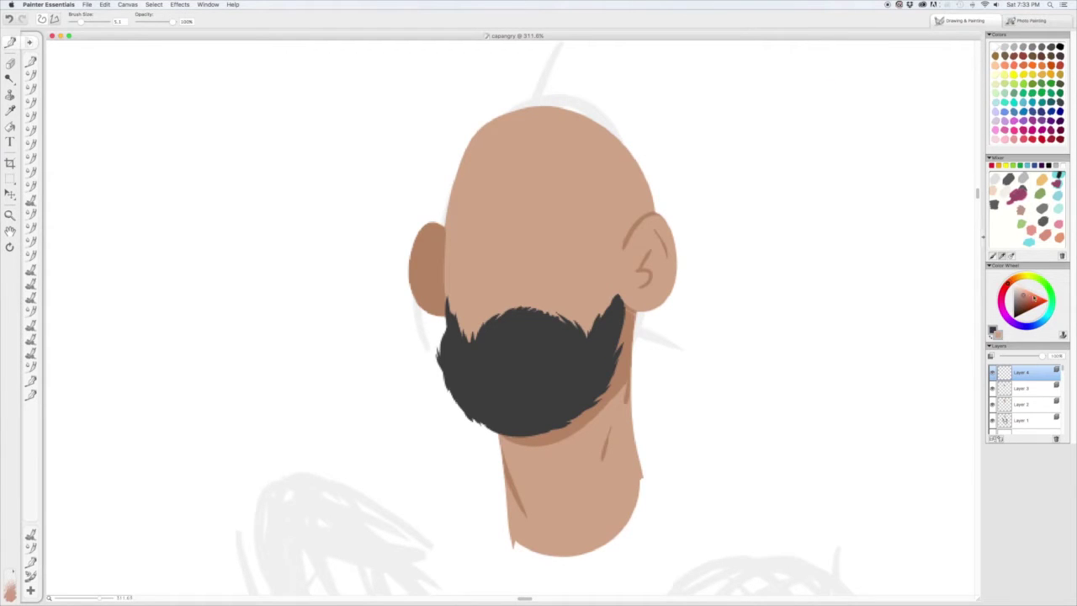
Paint a rounded triangular red nose on Layer 4 and place it just above the beard.
mouse_move(527, 225)
mouse_down()
mouse_move(519, 279)
mouse_move(535, 286)
mouse_move(523, 214)
mouse_move(525, 227)
mouse_up()
alt+click(536, 308)
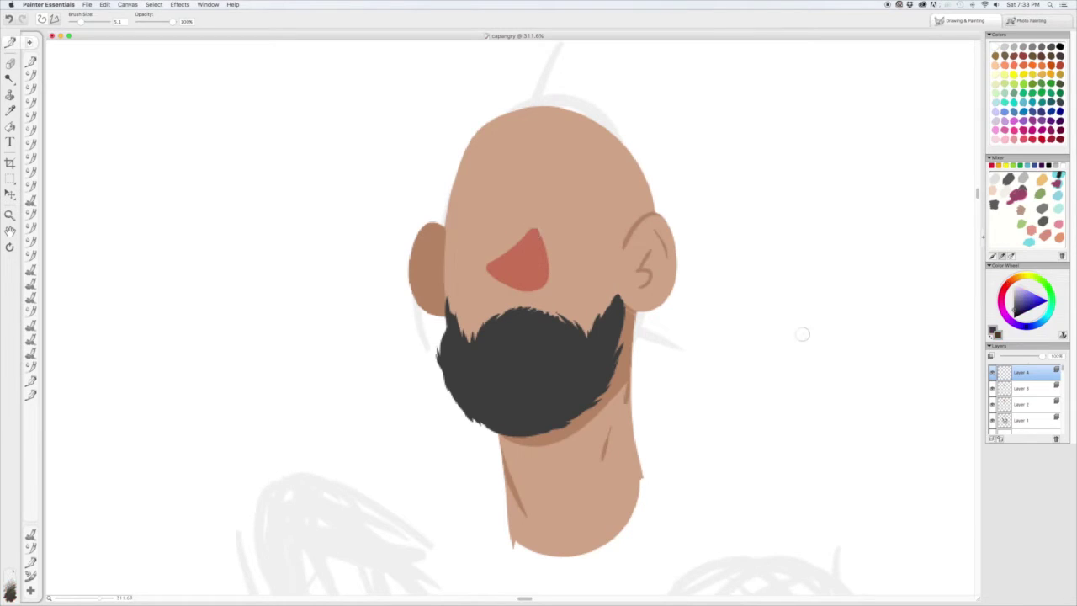
key(super+z)
key(super+z)
key(super+z)
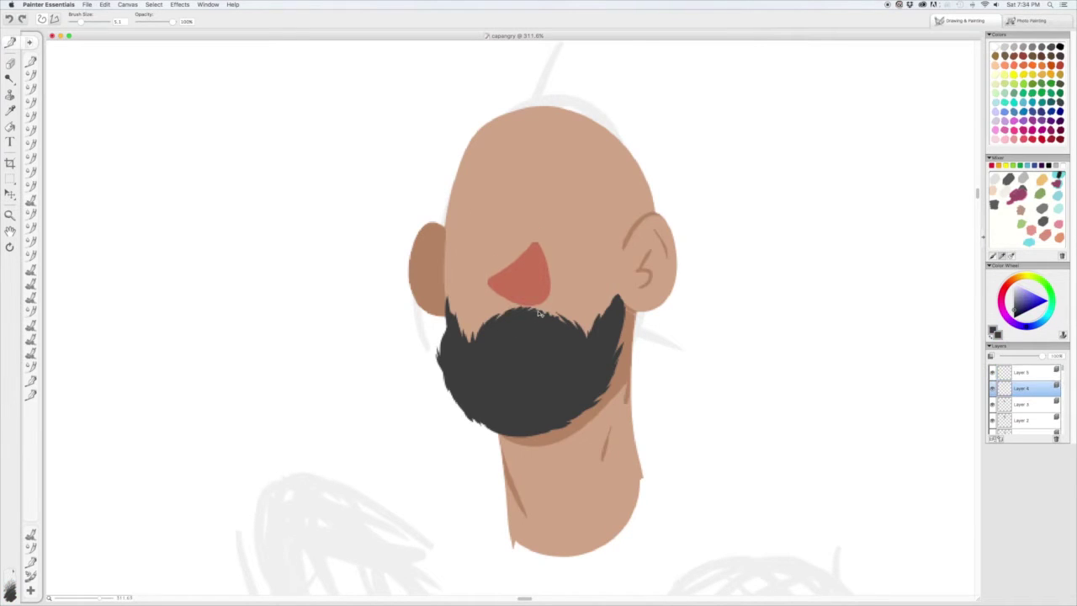
Try dark grey eyes with slanted eyebrows on Layer 5, check them at full view, and undo them.
drag(474, 204, 476, 246)
mouse_move(458, 181)
mouse_down()
mouse_move(497, 212)
mouse_move(618, 187)
mouse_up()
scroll(692, 106, down, 5)
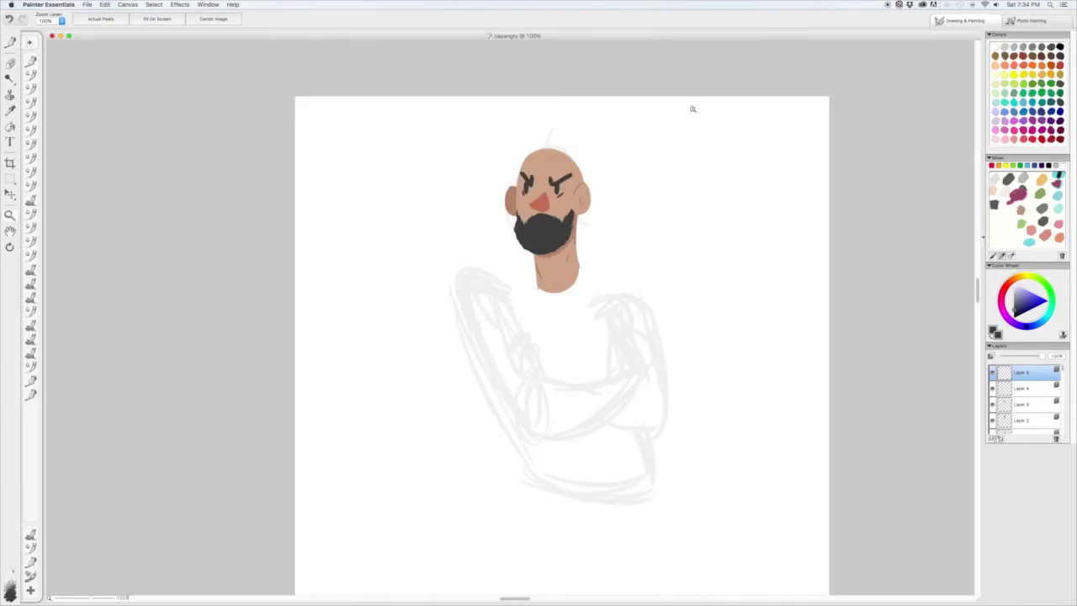
scroll(692, 106, up, 8)
key(super+z)
key(super+z)
key(super+z)
Paint two white half-round eyes on Layer 5, with flat upper edges slanting down toward the nose.
drag(488, 203, 602, 180)
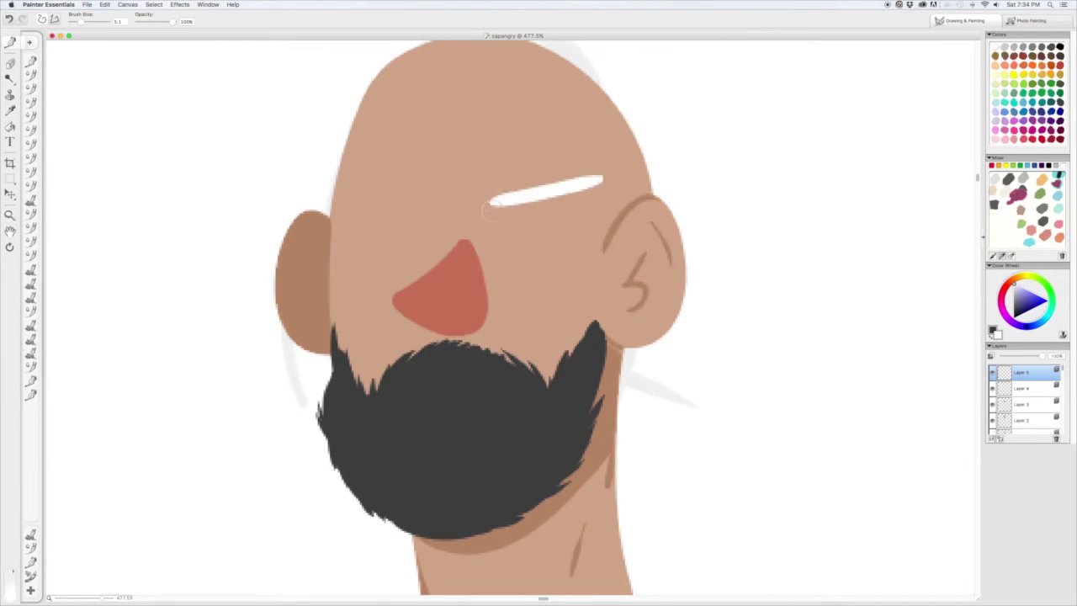
mouse_move(495, 203)
mouse_down()
mouse_move(599, 199)
mouse_move(582, 193)
mouse_up()
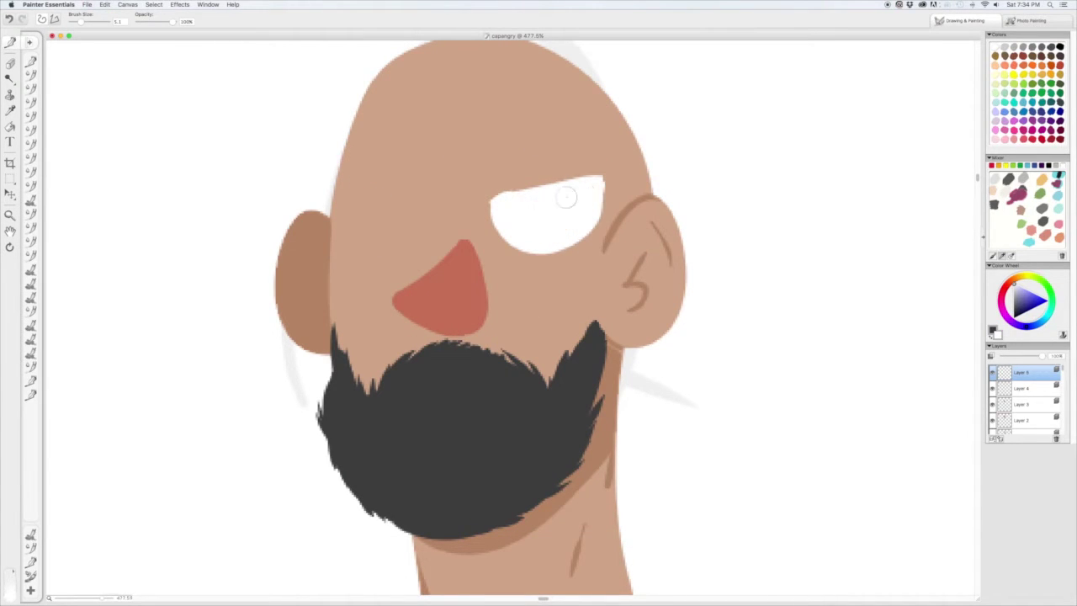
drag(341, 199, 434, 205)
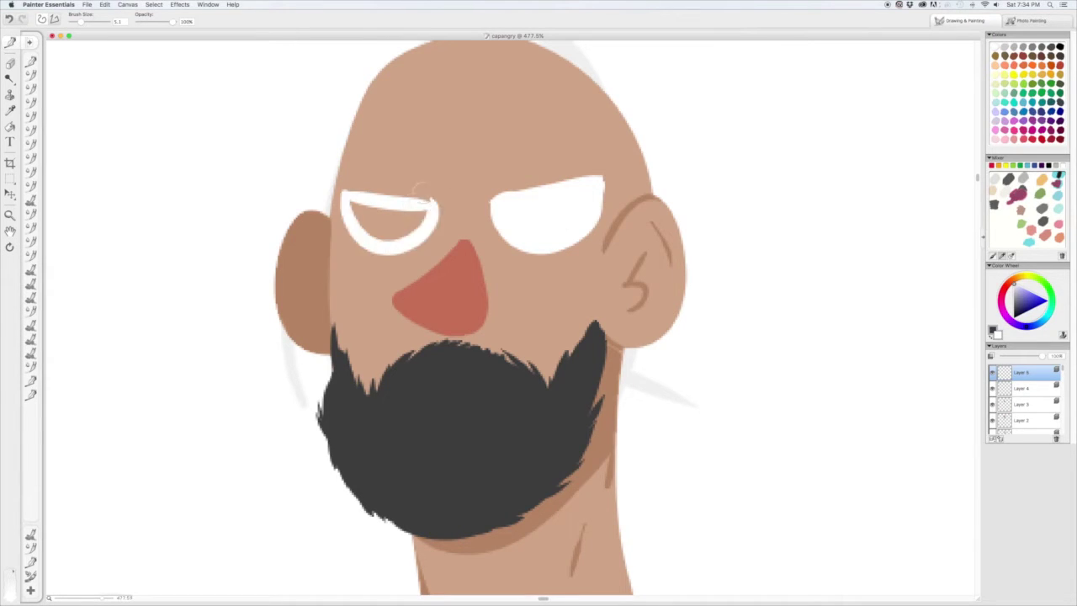
mouse_move(344, 198)
mouse_down()
mouse_move(431, 210)
mouse_move(434, 220)
mouse_move(416, 213)
mouse_up()
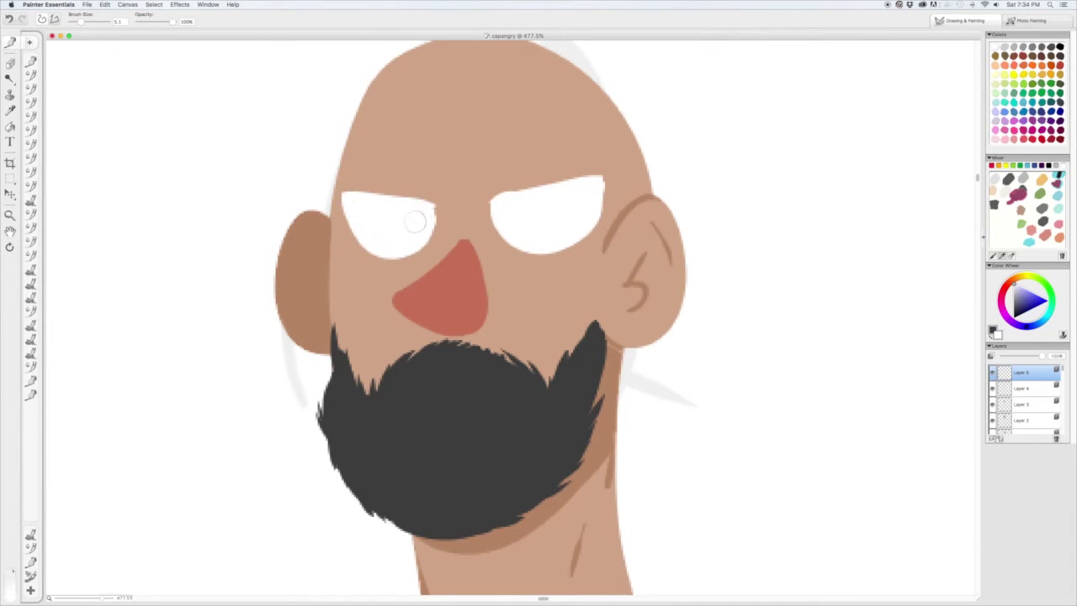
Try filling both eye shapes with the nose's red using the Paint Bucket.
key(k)
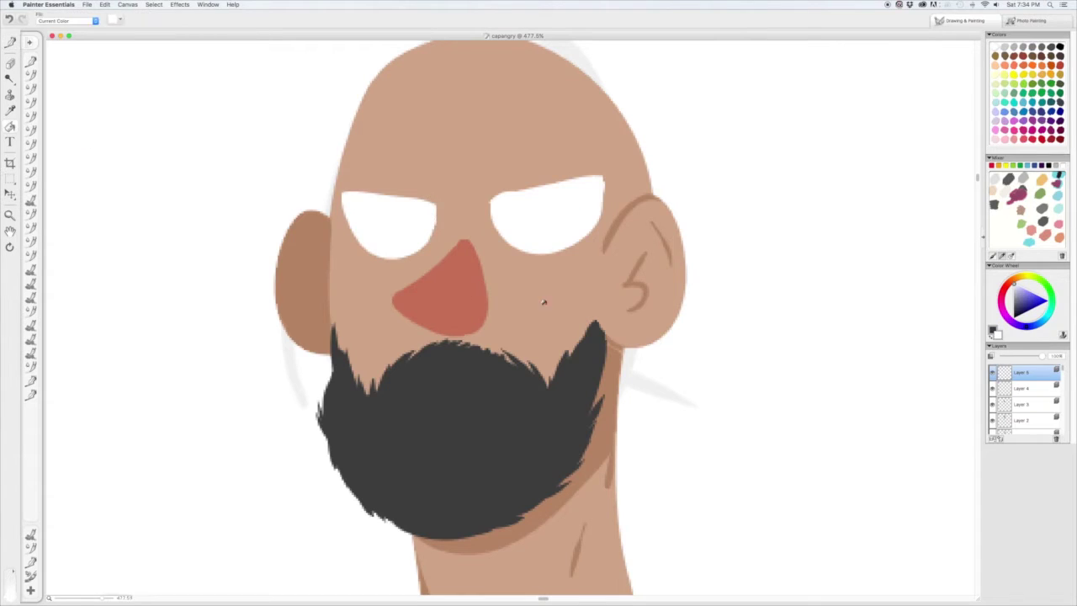
click(547, 220)
key(w)
key(k)
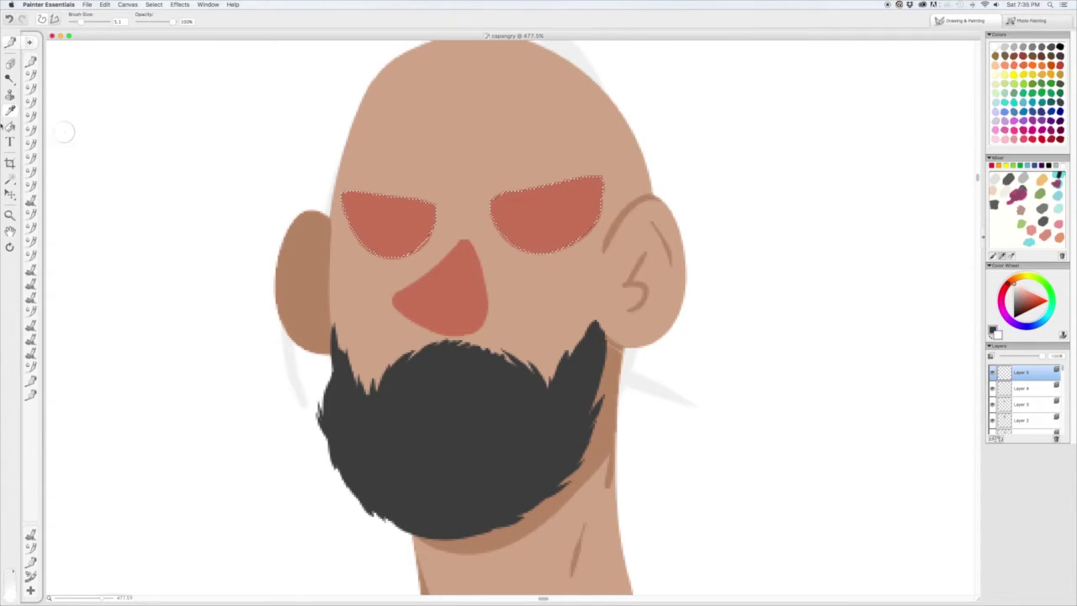
click(377, 211)
key(super+z)
key(super+z)
key(super+z)
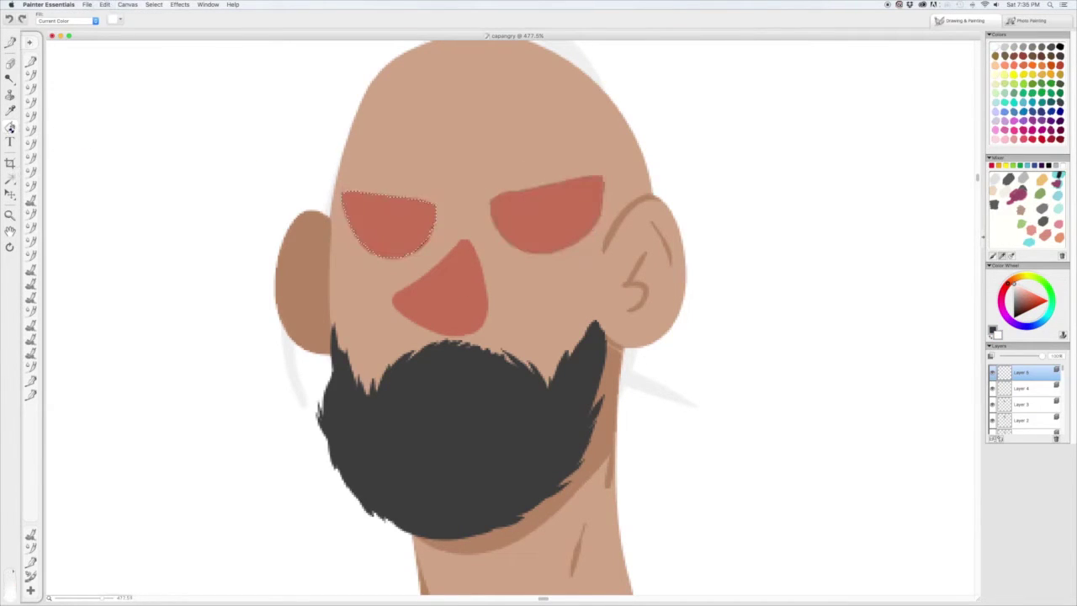
Select both eye shapes with the Magic Wand and fill them with white.
key(w)
key(k)
click(543, 221)
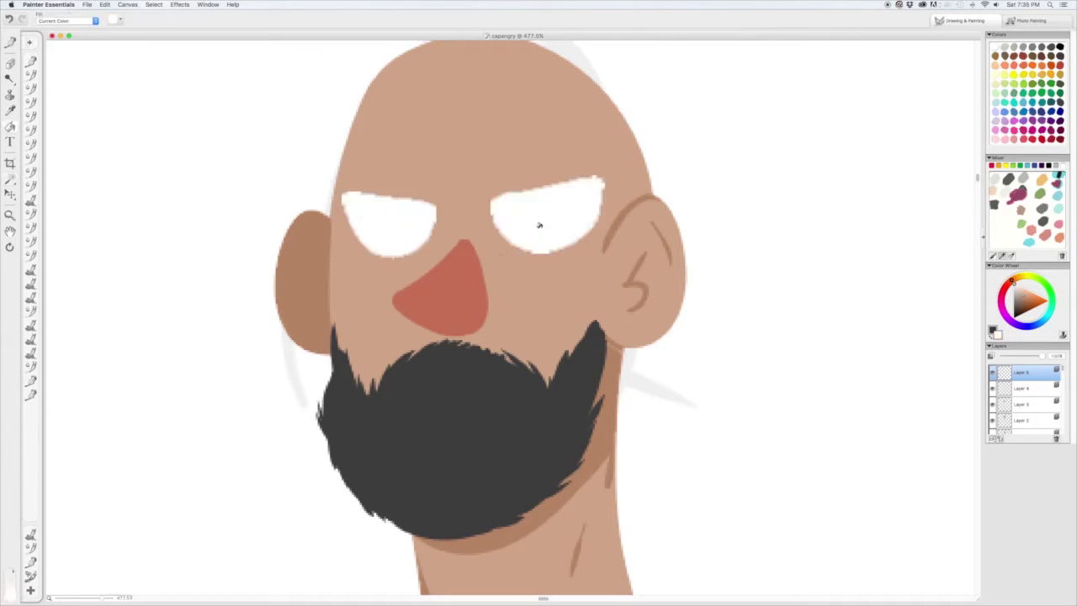
Paint dark grey pupils along the same side of both selected eyes and dab a white highlight on each.
key(b)
drag(346, 195, 360, 240)
drag(498, 193, 514, 240)
key(super+z)
alt+click(395, 227)
click(364, 203)
click(515, 206)
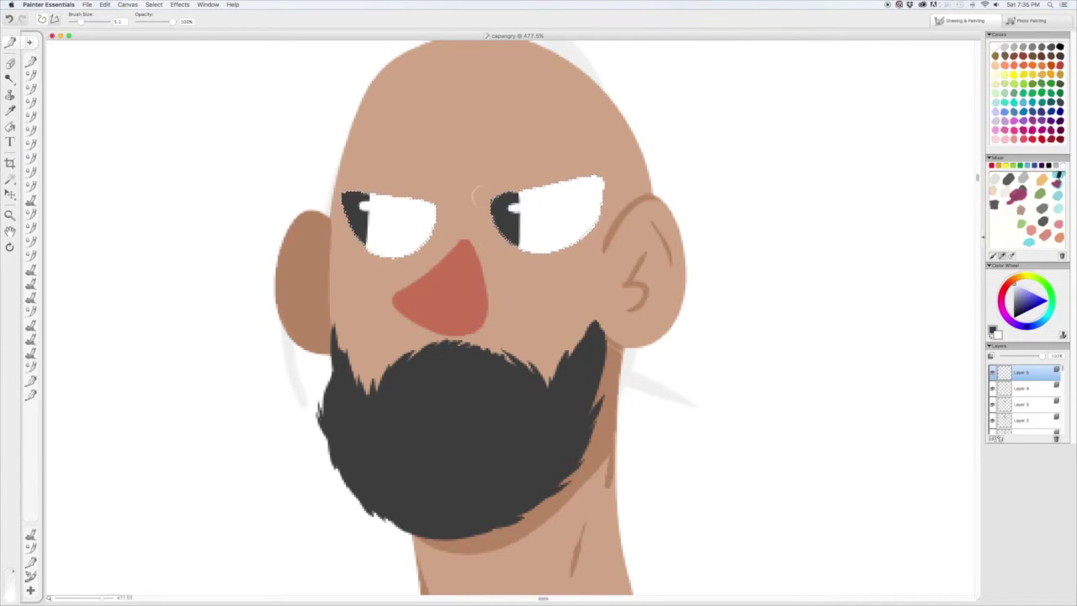
Paint a light grey shadow band along the upper edge of both eye whites.
scroll(538, 320, down, 5)
scroll(763, 190, up, 5)
scroll(667, 276, up, 3)
key(b)
drag(350, 309, 231, 302)
mouse_move(664, 259)
mouse_down()
mouse_move(513, 305)
mouse_move(491, 297)
mouse_move(588, 255)
mouse_up()
key(super+z)
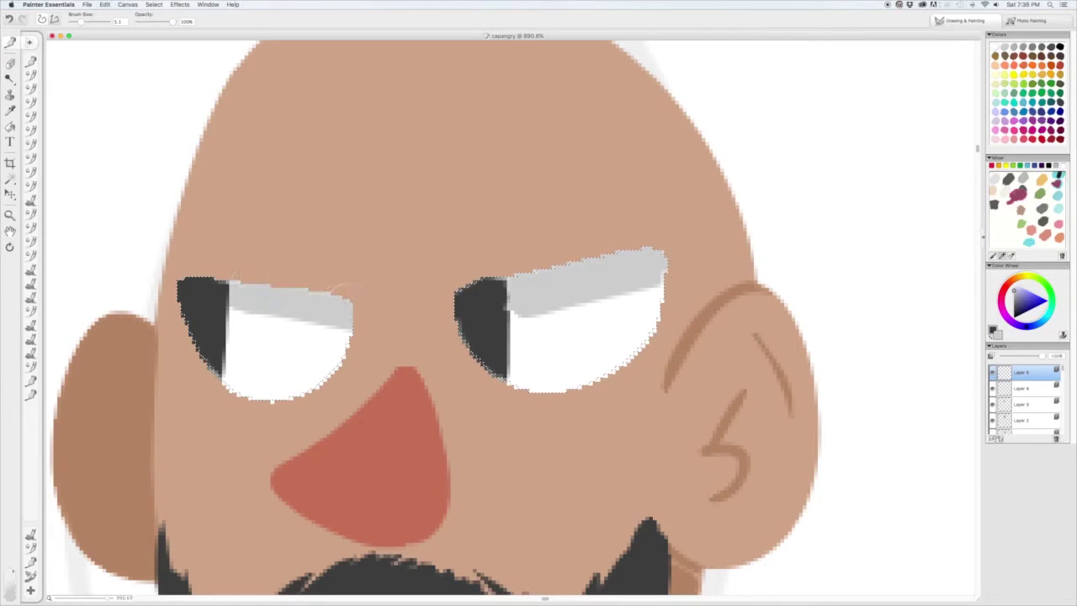
Paint white highlight notches into the edges of both pupils and clear the eye selection.
mouse_move(514, 288)
mouse_down()
mouse_move(504, 318)
mouse_move(530, 306)
mouse_up()
key(super+z)
drag(220, 324, 240, 337)
key(m)
scroll(336, 353, down, 4)
scroll(403, 361, up, 4)
key(b)
drag(480, 227, 509, 257)
drag(672, 221, 761, 220)
drag(664, 244, 673, 269)
key(m)
key(super+alt+0)
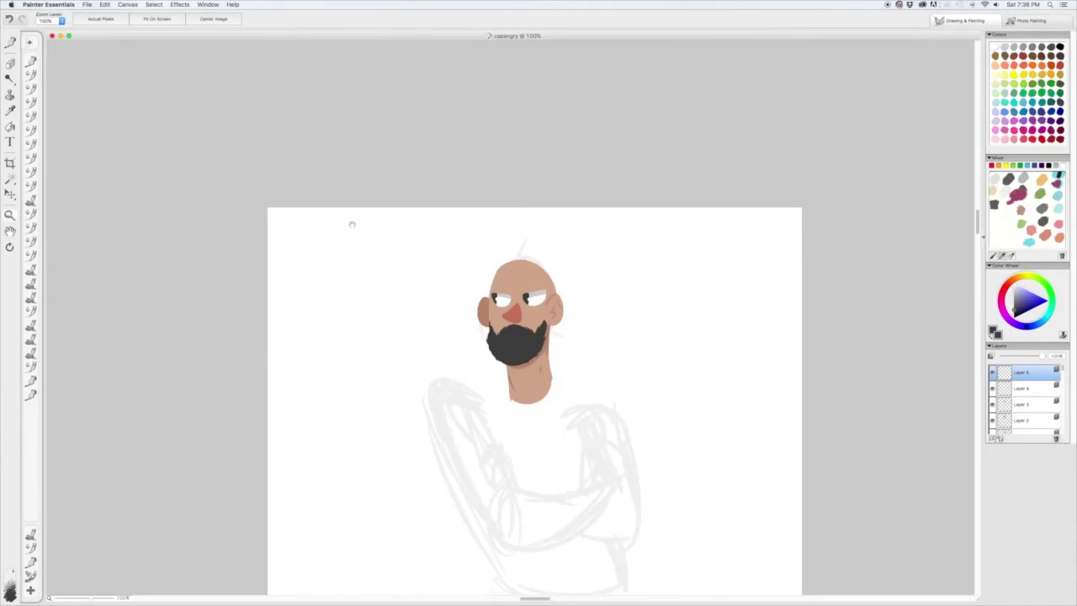
Paint thick dark grey eyebrows slanting down over both eyes, with upturned inner ends and a frown line between them.
key(super+equal)
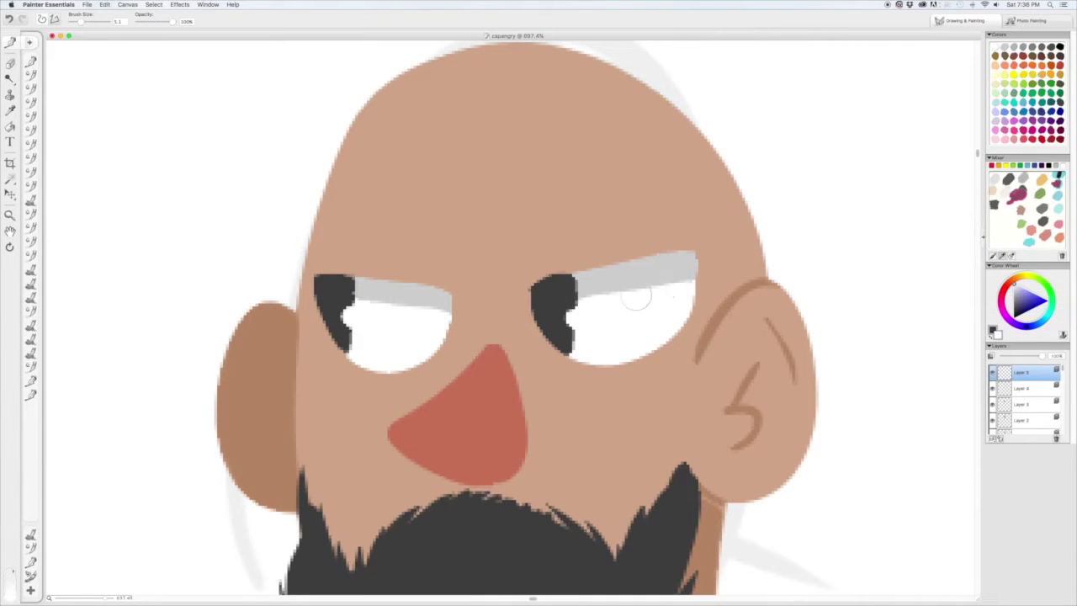
key(super+0)
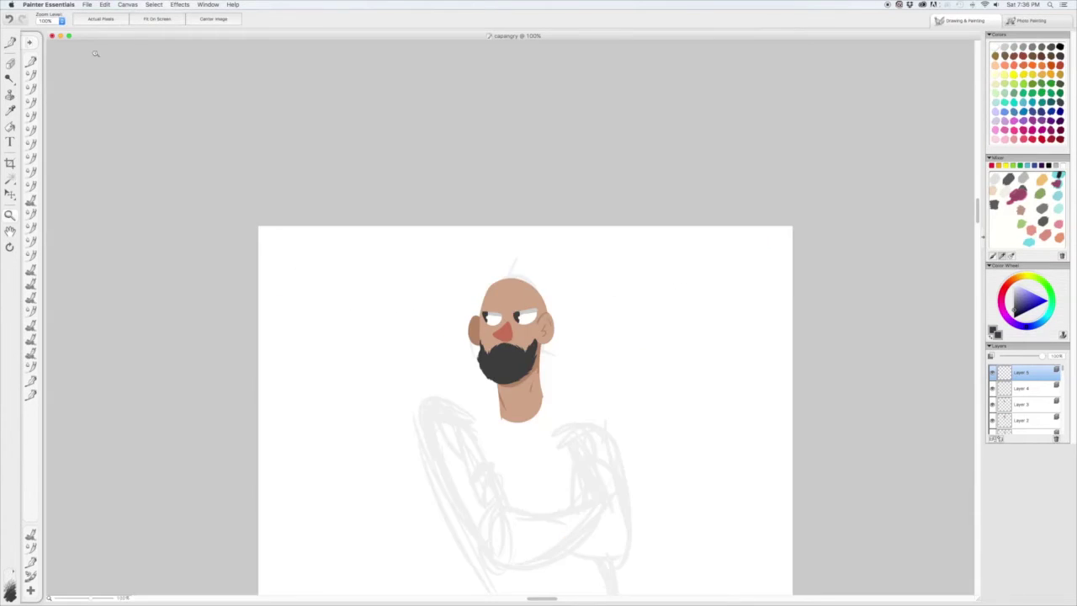
drag(456, 156, 732, 331)
mouse_move(277, 280)
mouse_down()
mouse_move(418, 300)
mouse_move(264, 264)
mouse_up()
key(super+z)
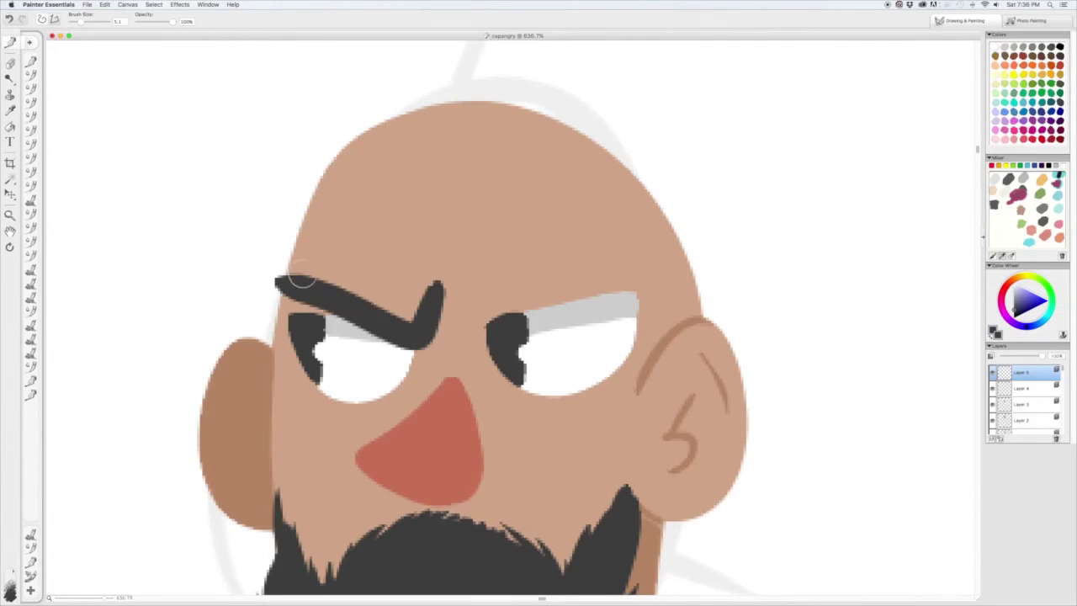
drag(339, 306, 264, 284)
mouse_move(471, 299)
mouse_down()
mouse_move(643, 273)
mouse_move(391, 307)
mouse_move(410, 297)
mouse_move(450, 312)
mouse_move(452, 345)
mouse_up()
Check the thick eyebrows at full view and undo them.
scroll(282, 290, down, 5)
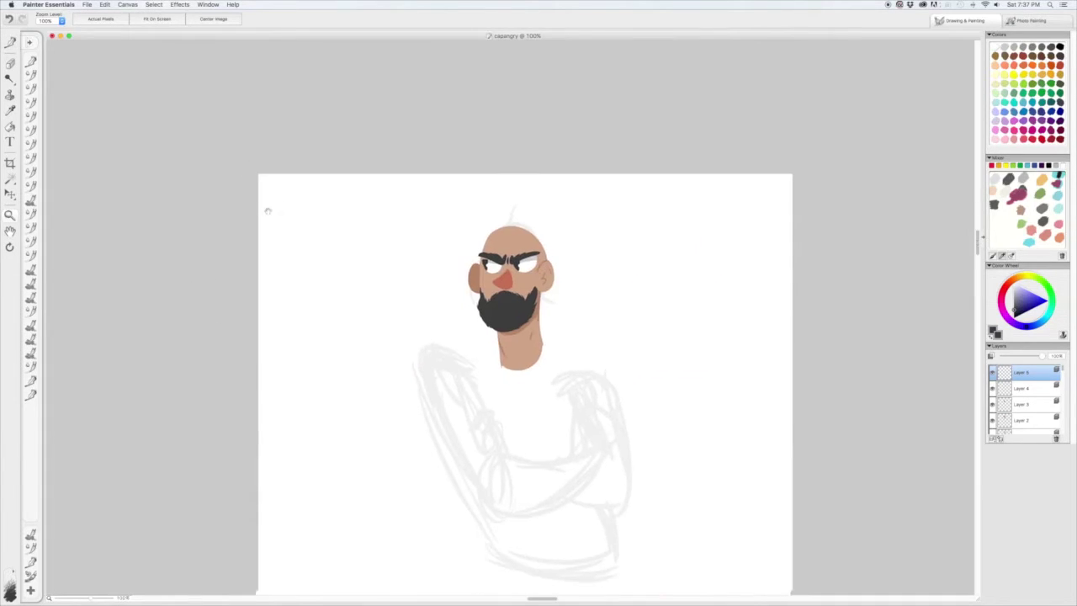
scroll(613, 185, up, 2)
key(super+z)
key(super+z)
key(super+z)
key(super+z)
Paint tapered dark grey eyebrows slanting down over both eyes and add a thin frown line between them.
drag(427, 233, 498, 250)
key(super+z)
drag(428, 233, 493, 249)
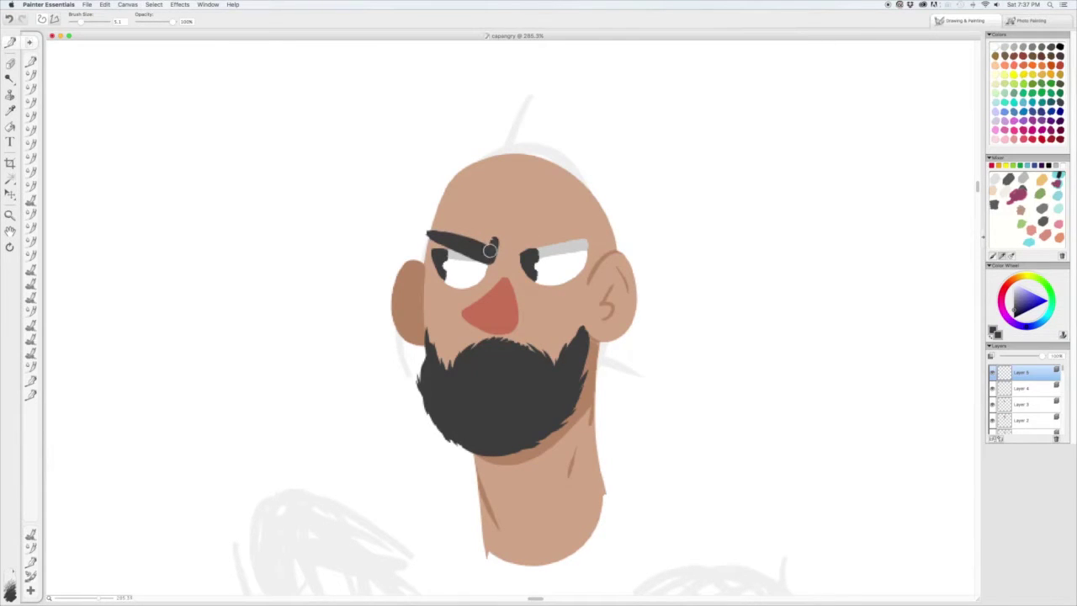
drag(595, 235, 520, 244)
key(super+z)
mouse_move(595, 234)
mouse_down()
mouse_move(522, 243)
mouse_move(537, 241)
mouse_up()
key(super+z)
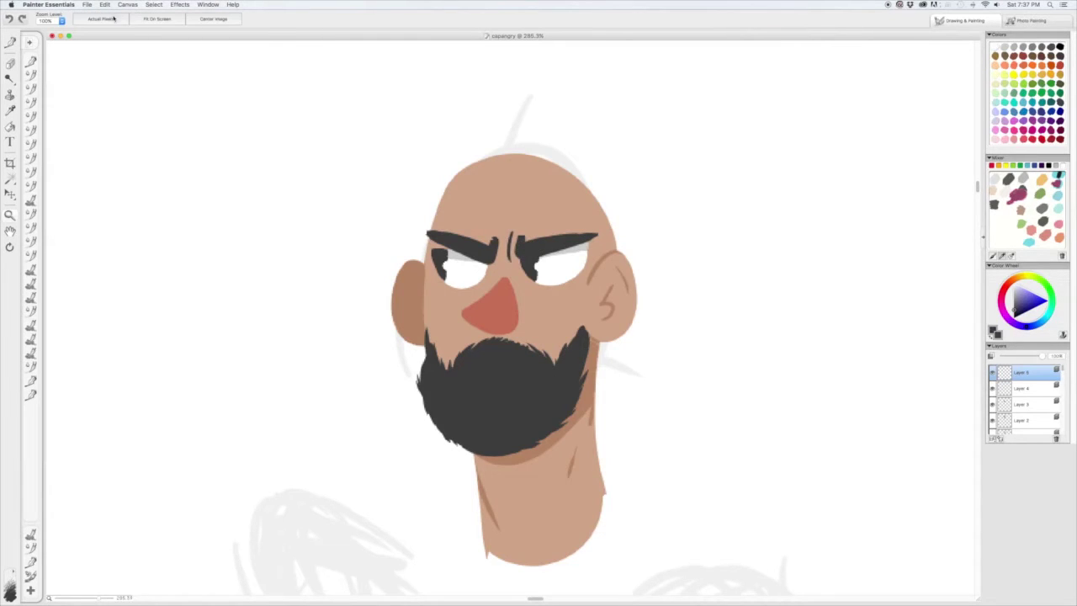
Add dark creases at the nose bridge and below the outer eye corners, and roughen the eyebrows' upper edges with hair tufts.
key(super+0)
scroll(496, 294, up, 5)
key(super+z)
drag(478, 234, 475, 208)
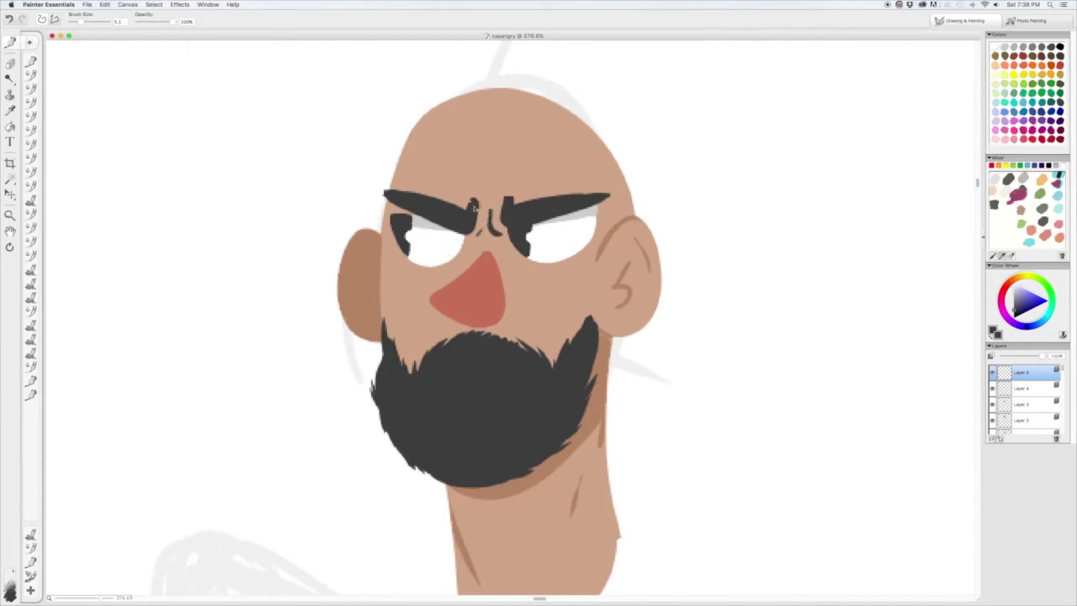
drag(413, 183, 474, 202)
key(super+z)
drag(545, 199, 570, 194)
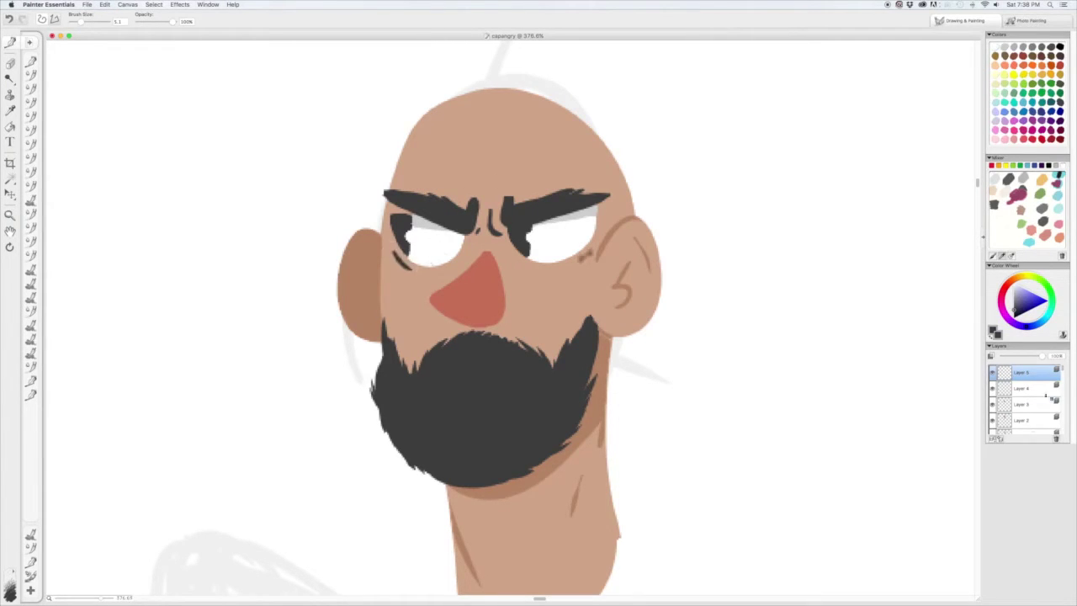
Select the head shape on Layer 2, paint thin brown shadows under both eyes, and deselect.
super+click(1022, 419)
drag(528, 263, 589, 251)
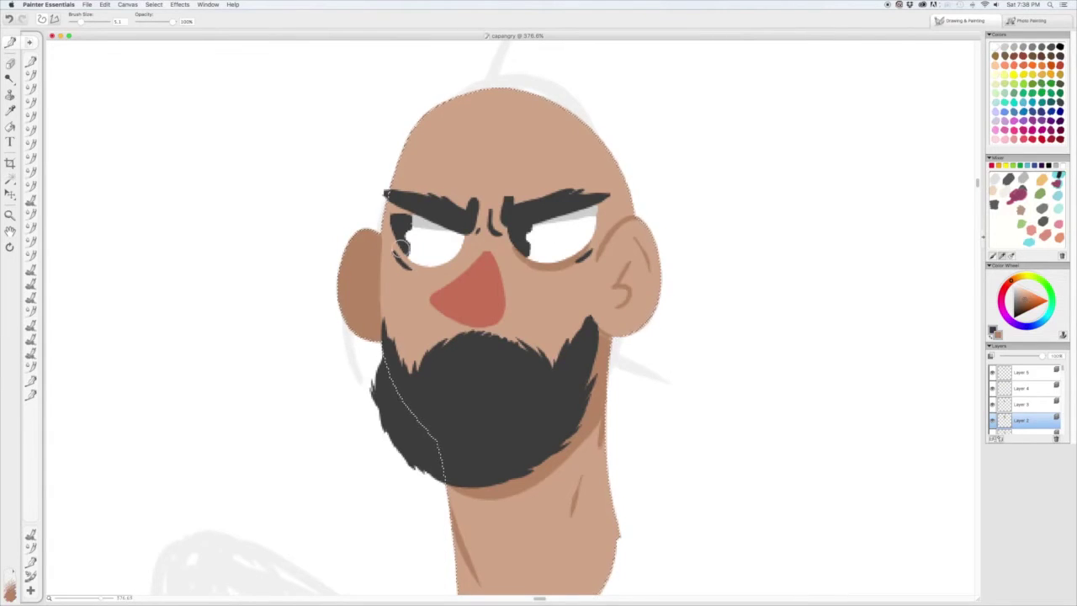
key(m)
key(super+alt+0)
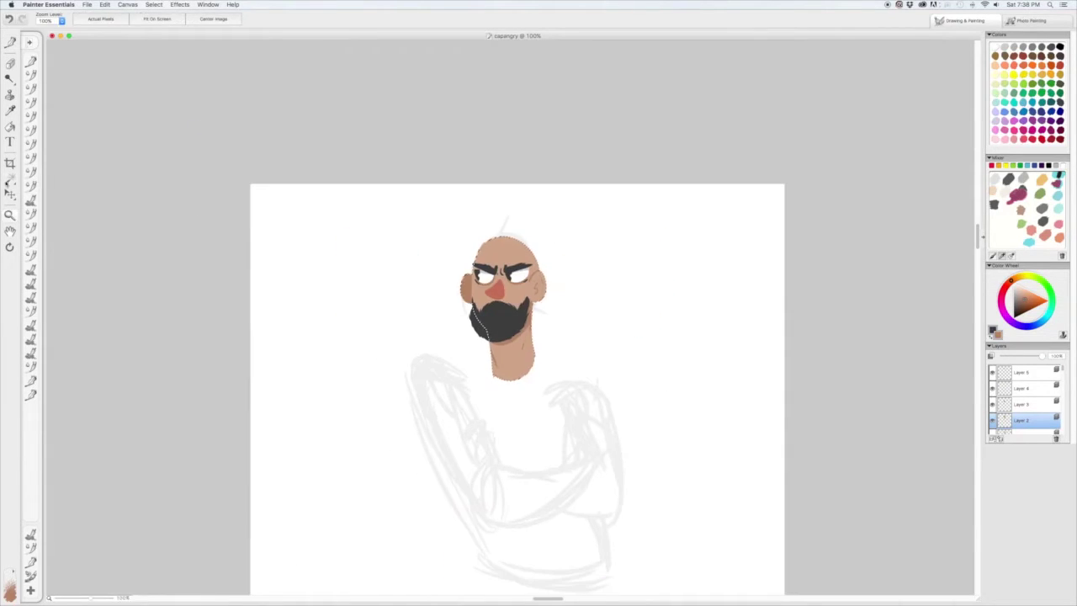
key(super+d)
key(w)
drag(586, 322, 601, 286)
scroll(541, 259, up, 5)
drag(505, 295, 601, 306)
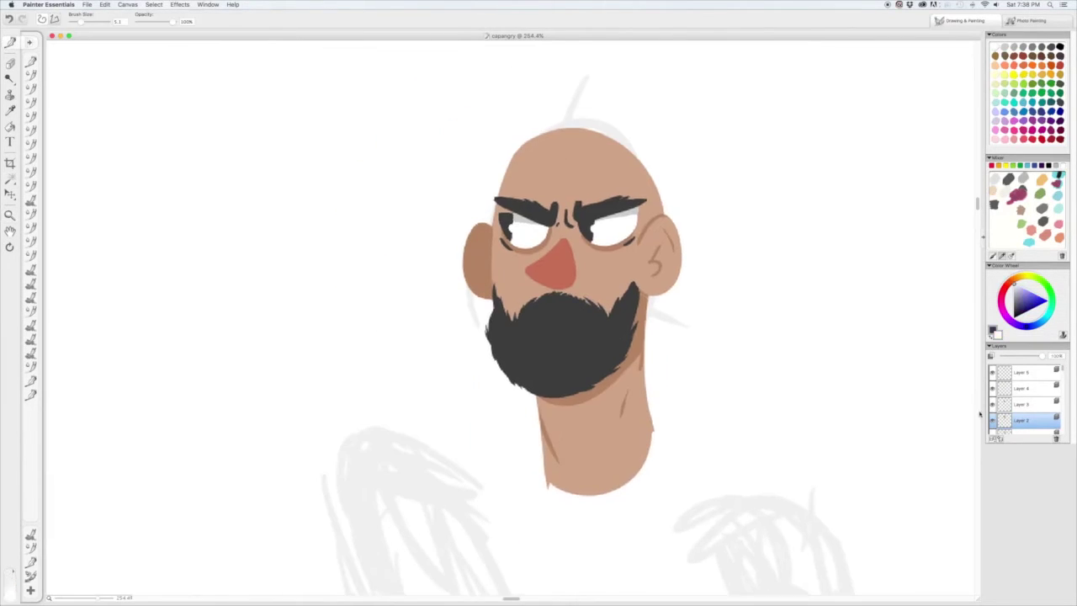
Make Layer 4 active and paint a white open mouth with a rounded upper edge in the upper middle of the beard.
key(b)
click(1022, 404)
click(1020, 387)
mouse_move(544, 345)
mouse_down()
mouse_move(532, 320)
mouse_move(589, 334)
mouse_up()
key(super+z)
key(super+z)
drag(528, 313, 566, 332)
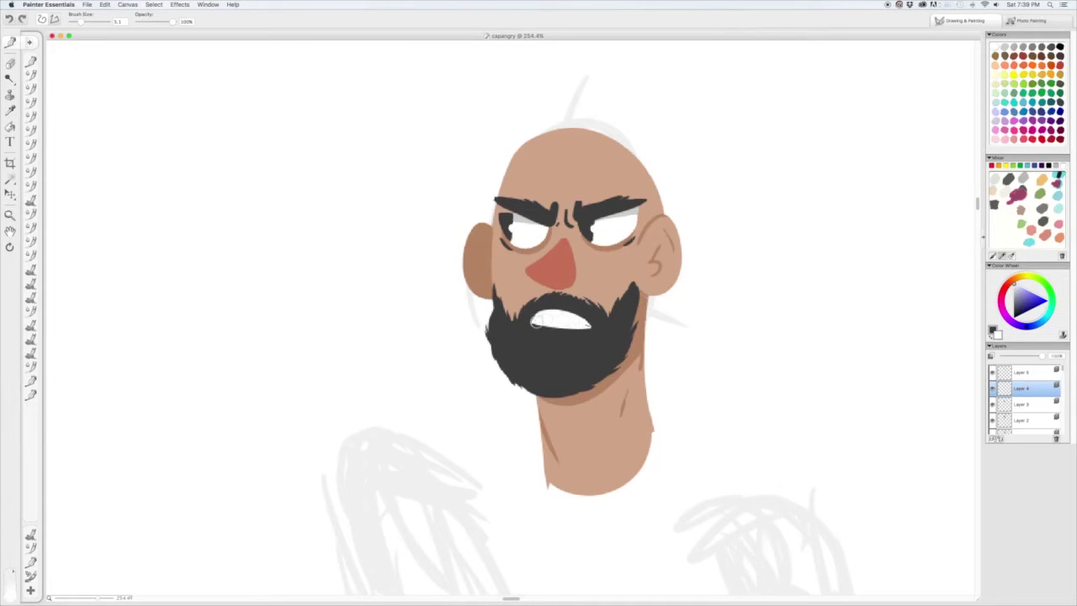
Trim the mouth with the beard's dark grey and repaint it as a white snarl with one pointed corner.
alt+click(532, 331)
drag(535, 326, 591, 329)
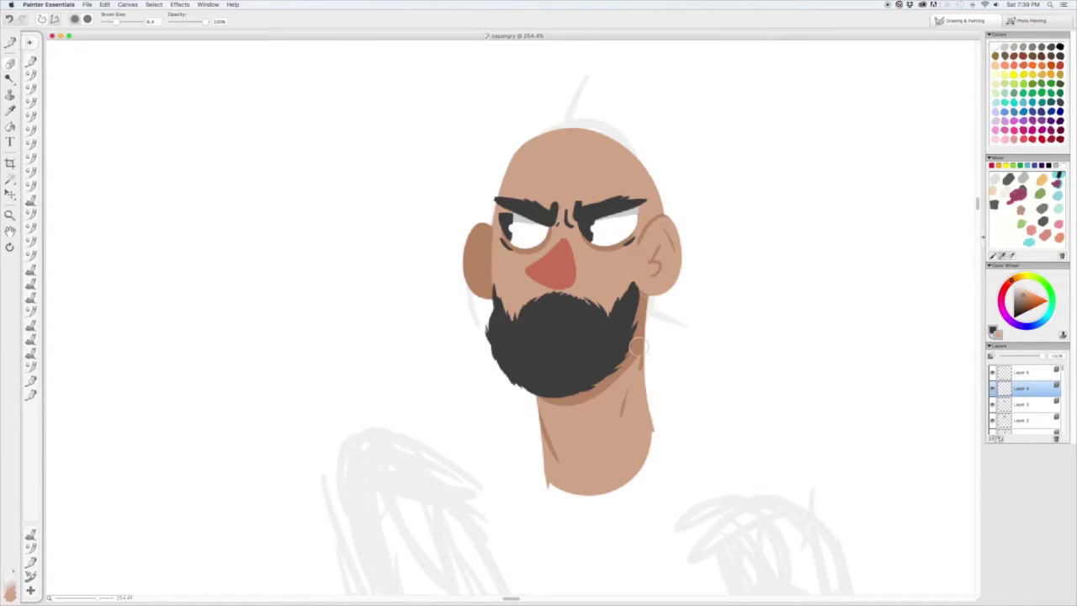
alt+click(637, 344)
drag(525, 333, 554, 318)
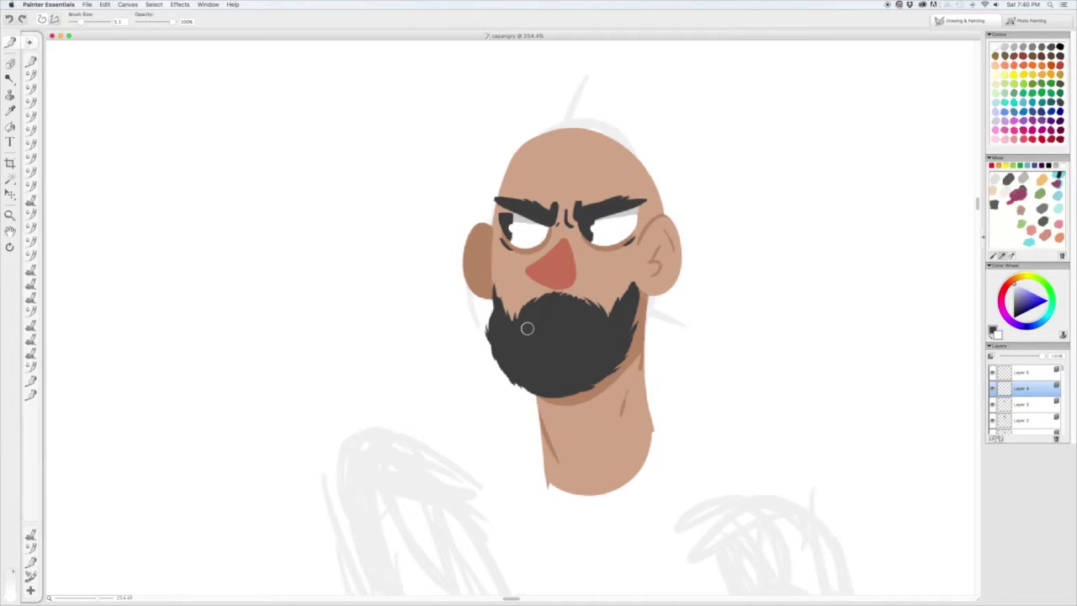
Step back and forth through the mouth edits to restore the clean white snarl without smudges on the beard.
key(super+z)
key(super+z)
key(super+shift+z)
key(super+z)
key(super+shift+z)
key(super+z)
key(super+shift+z)
key(super+shift+z)
key(super+shift+z)
key(super+shift+z)
key(super+z)
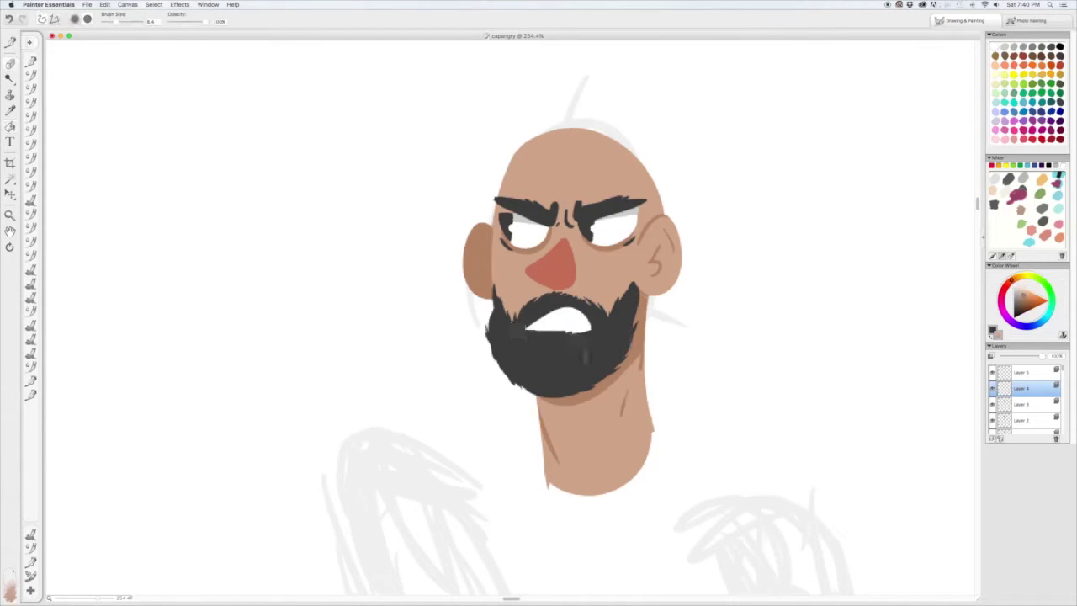
key(super+z)
key(super+z)
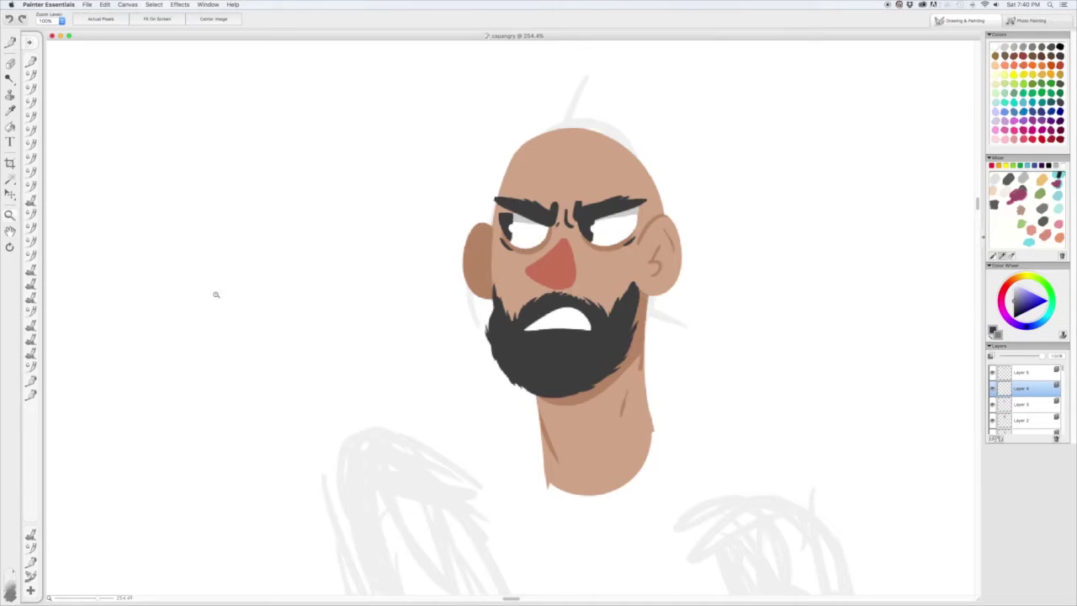
Paint a grey shadow in the pointed corner of the white mouth and touch up the mouth's rounded end.
drag(506, 275, 683, 381)
drag(286, 273, 295, 340)
mouse_move(187, 346)
mouse_down()
mouse_move(265, 292)
mouse_move(227, 317)
mouse_move(231, 331)
mouse_move(295, 332)
mouse_move(266, 320)
mouse_up()
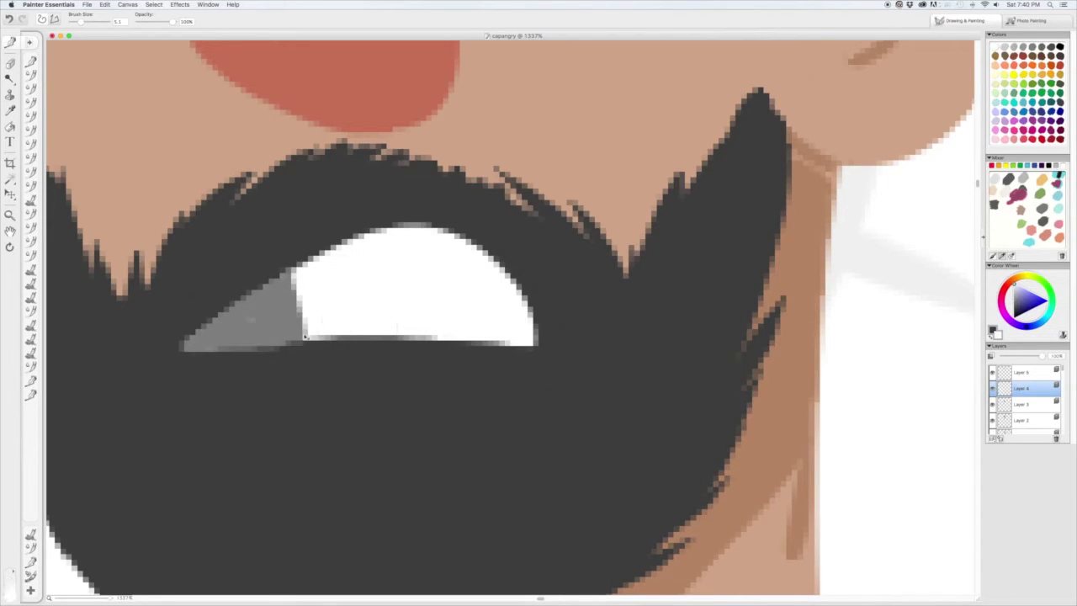
key(m)
key(super+alt+0)
drag(454, 223, 549, 388)
key(b)
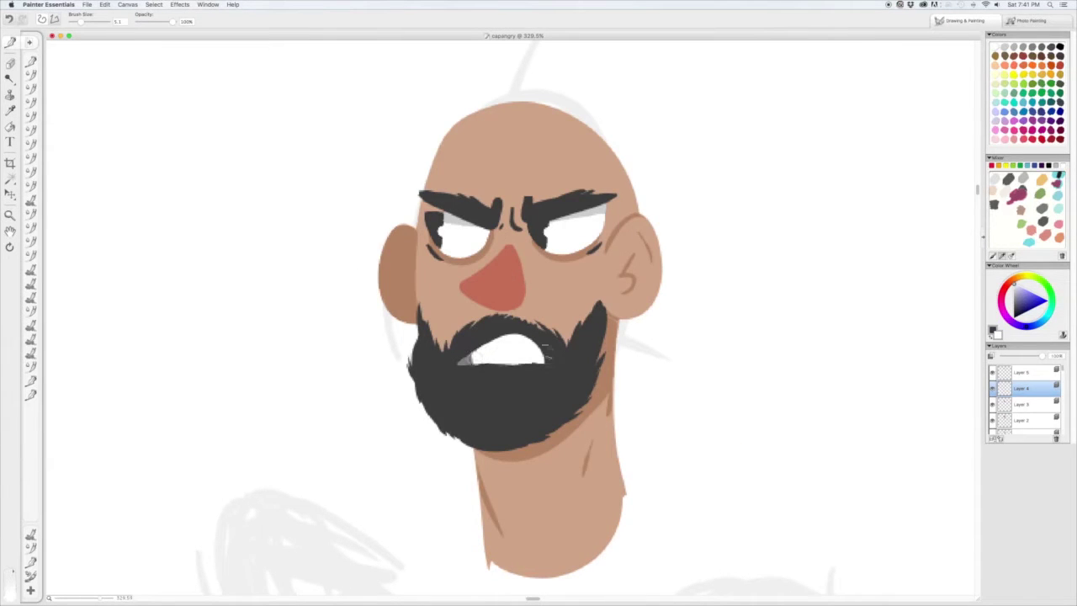
mouse_move(542, 352)
mouse_down()
mouse_move(567, 361)
mouse_move(545, 359)
mouse_up()
key(m)
key(super+alt+0)
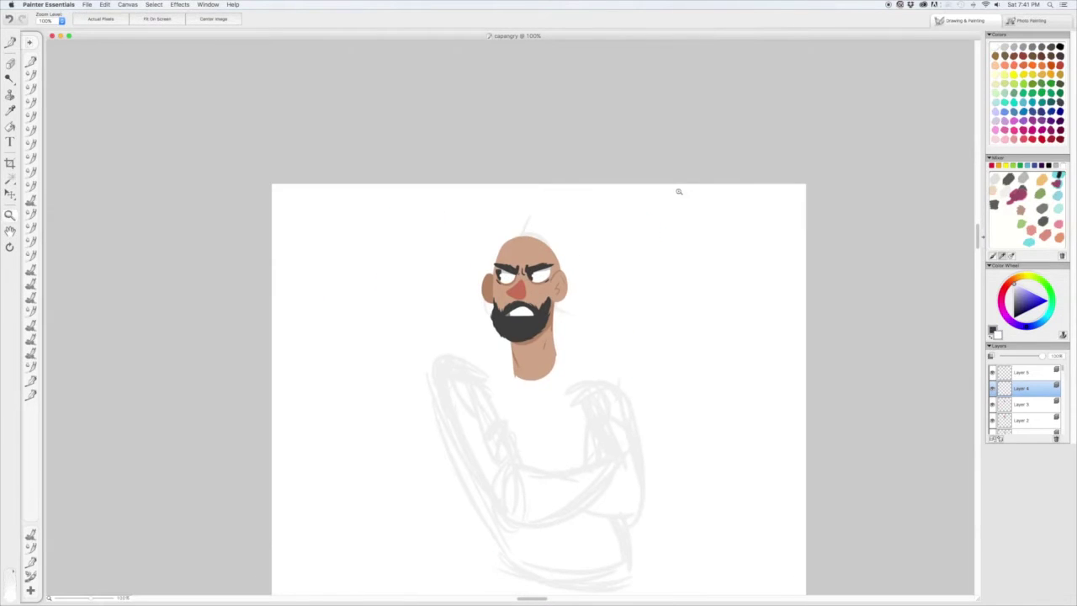
drag(442, 214, 601, 383)
key(b)
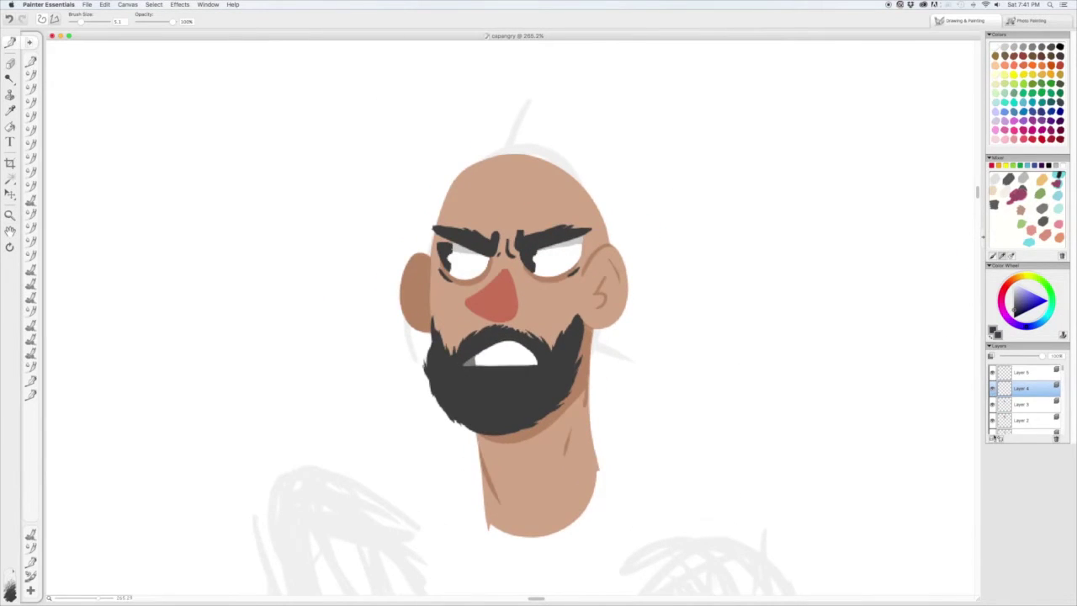
Select the nose and repaint its lower part in a lighter red, leaving a darker upper edge, and deselect.
click(1021, 403)
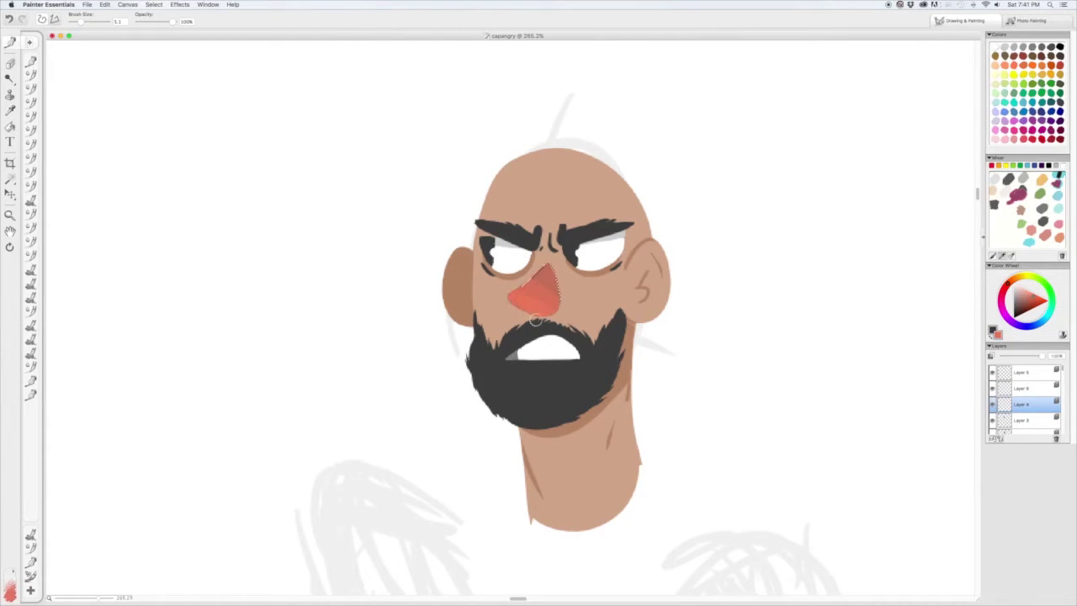
key(m)
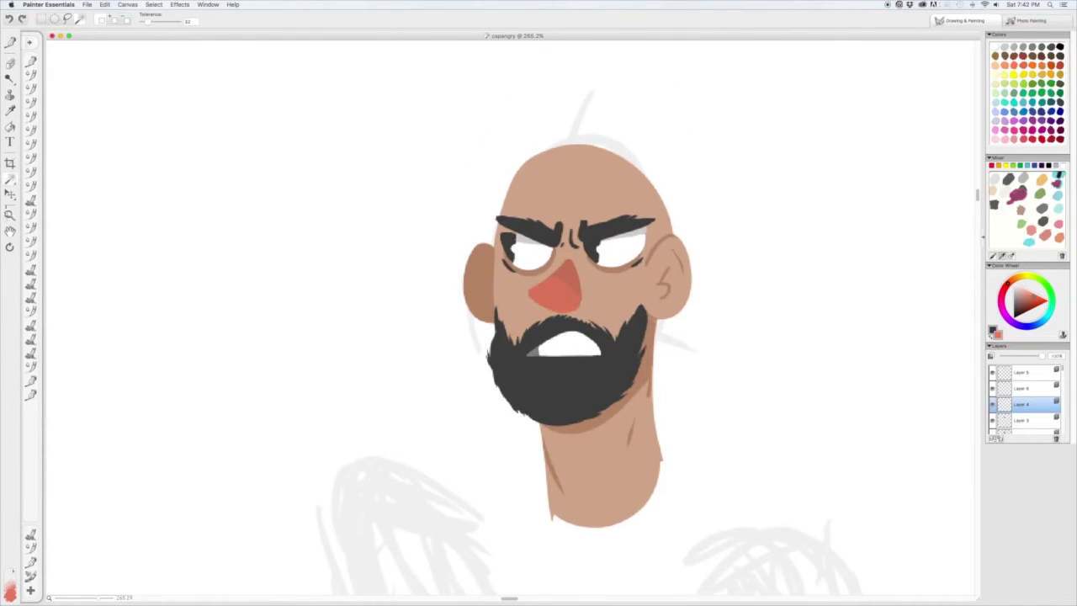
key(super+alt+0)
drag(492, 245, 620, 410)
Select the beard on Layer 3 and try shading its lower edge with near-black strokes.
click(1021, 420)
key(b)
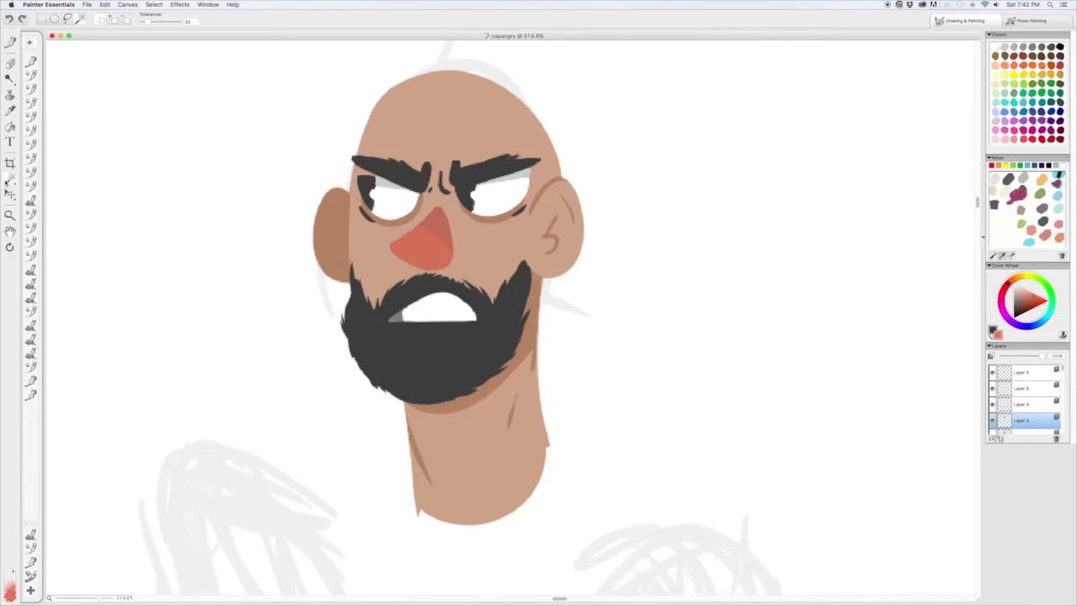
drag(353, 320, 454, 396)
key(super+z)
drag(354, 328, 446, 395)
key(super+z)
drag(354, 303, 471, 395)
key(m)
scroll(219, 199, down, 2)
scroll(486, 240, up, 2)
key(b)
mouse_move(379, 395)
mouse_down()
mouse_move(580, 312)
mouse_move(396, 404)
mouse_move(624, 280)
mouse_move(454, 387)
mouse_move(579, 294)
mouse_move(547, 344)
mouse_move(422, 388)
mouse_up()
key(m)
Undo the near-black beard shading and deselect.
click(50, 21)
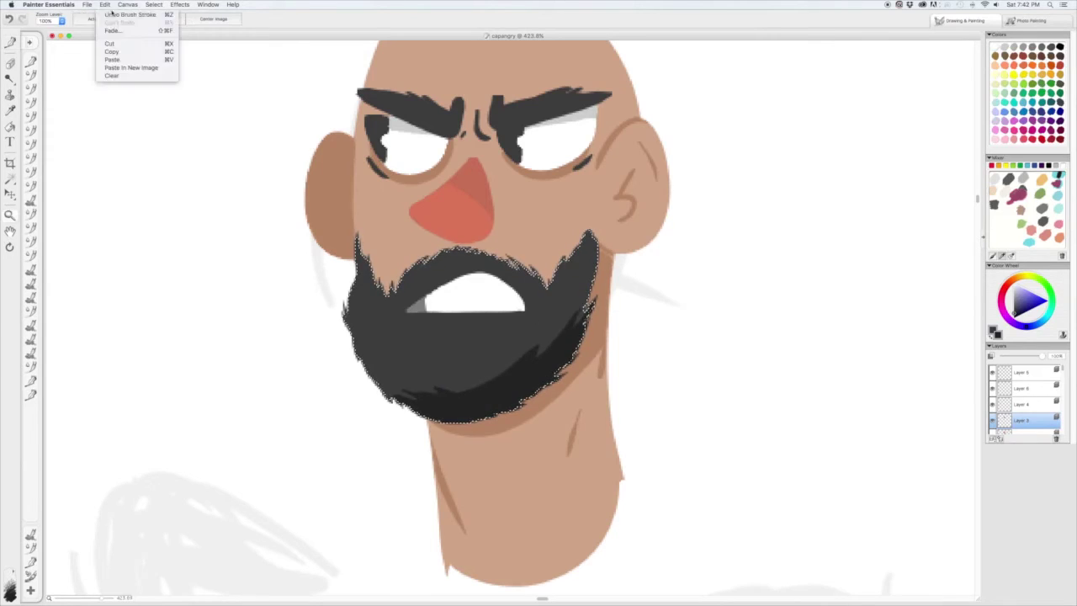
click(118, 48)
key(w)
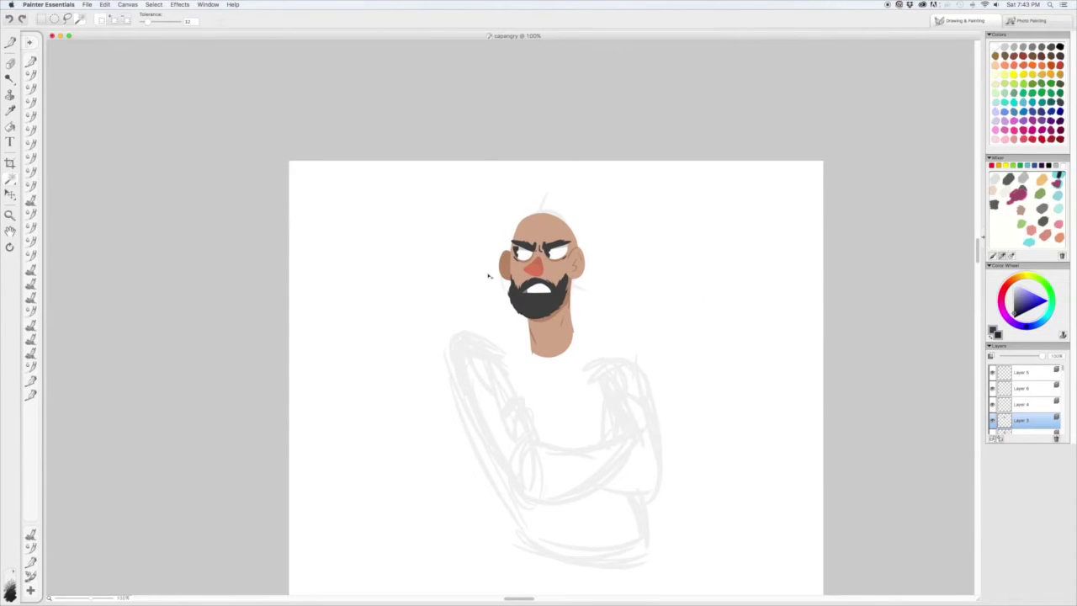
key(m)
drag(446, 158, 626, 388)
Outline a peaked captain's cap in near-black over the head on the top layer, undoing and redrawing unsatisfactory strokes.
click(1001, 403)
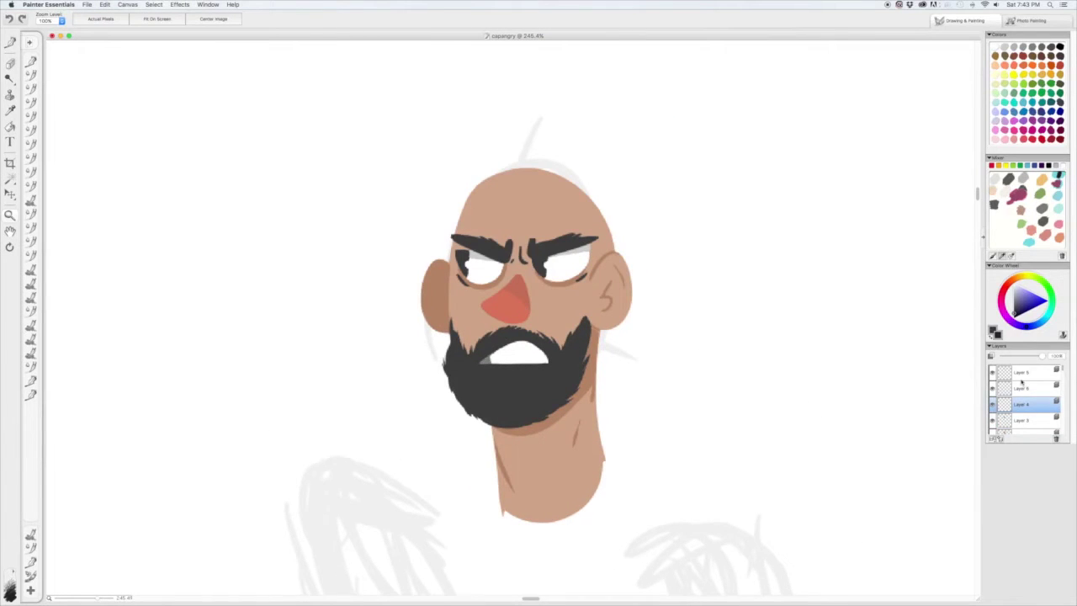
click(1019, 372)
key(b)
drag(579, 190, 564, 210)
key(super+z)
mouse_move(467, 192)
mouse_down()
mouse_move(413, 210)
mouse_move(617, 222)
mouse_move(474, 180)
mouse_move(434, 187)
mouse_up()
key(super+z)
key(super+z)
drag(633, 222, 485, 150)
key(super+z)
drag(625, 244, 444, 180)
key(super+z)
key(super+z)
drag(637, 223, 492, 134)
key(super+z)
mouse_move(622, 223)
mouse_down()
mouse_move(478, 177)
mouse_move(541, 77)
mouse_move(624, 220)
mouse_move(569, 214)
mouse_up()
Fill the outlined cap with near-black using the Paint Bucket and close any gaps with the brush.
key(k)
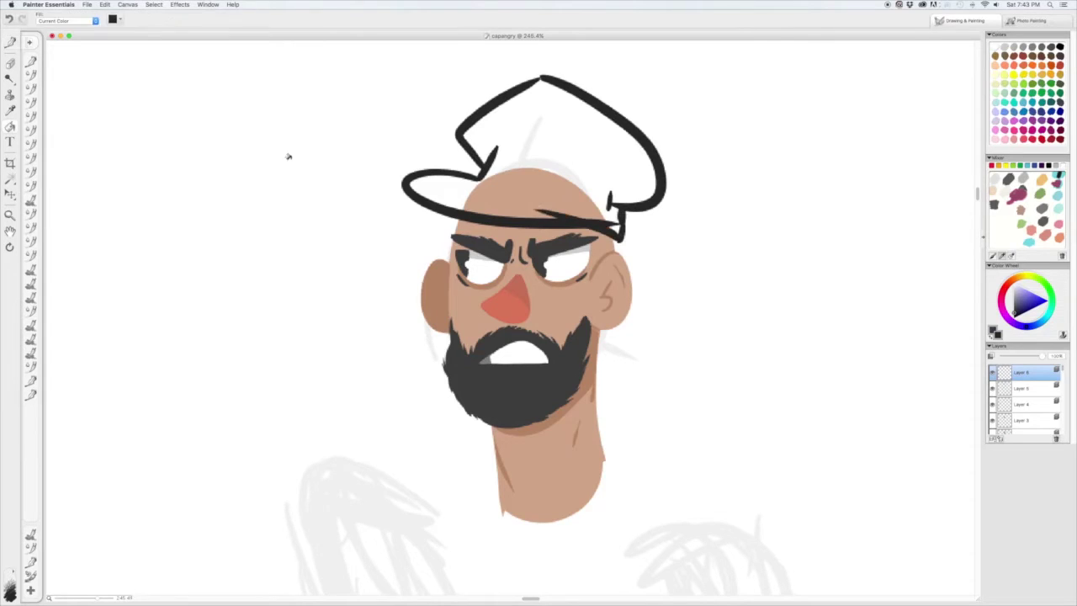
click(546, 147)
key(b)
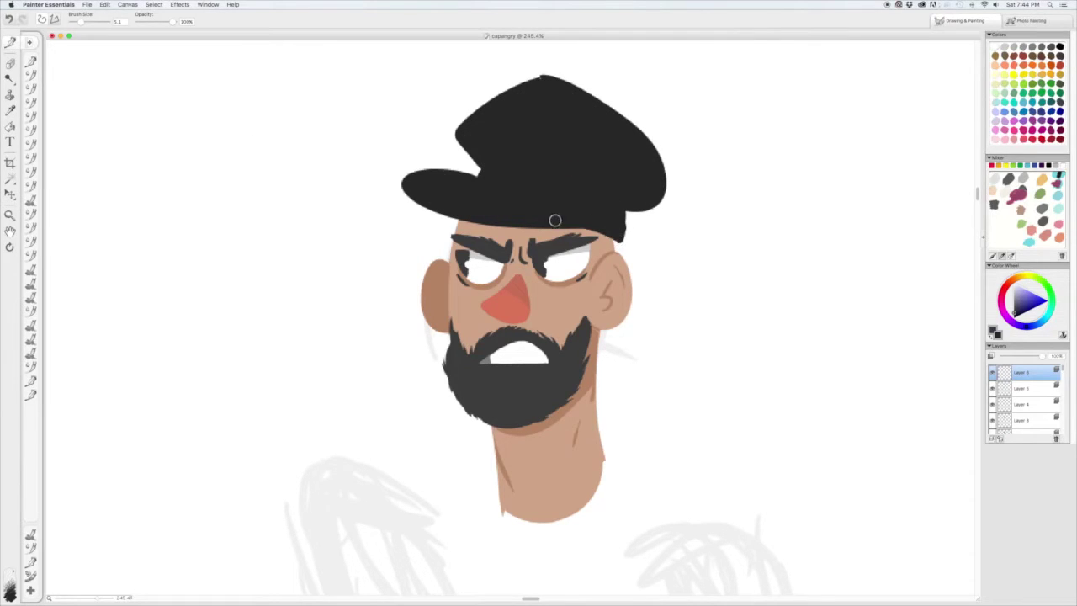
scroll(491, 181, up, 2)
scroll(492, 181, left, 2)
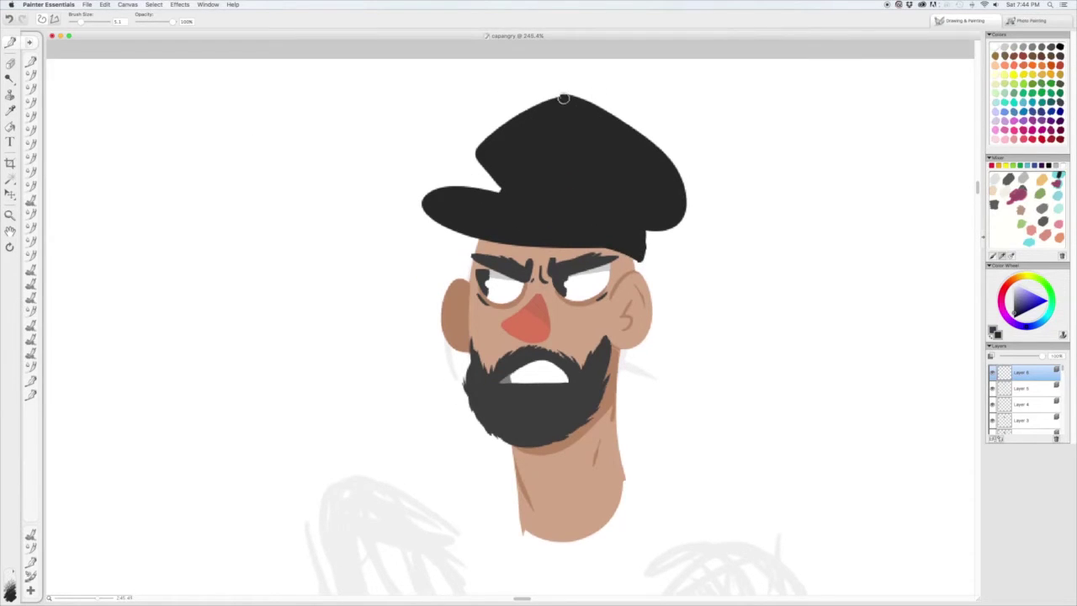
Select the cap and paint two curved gold bands above the brim and a round gold badge on its front.
key(w)
click(562, 105)
key(b)
click(1040, 179)
drag(492, 174, 665, 214)
drag(501, 189, 693, 235)
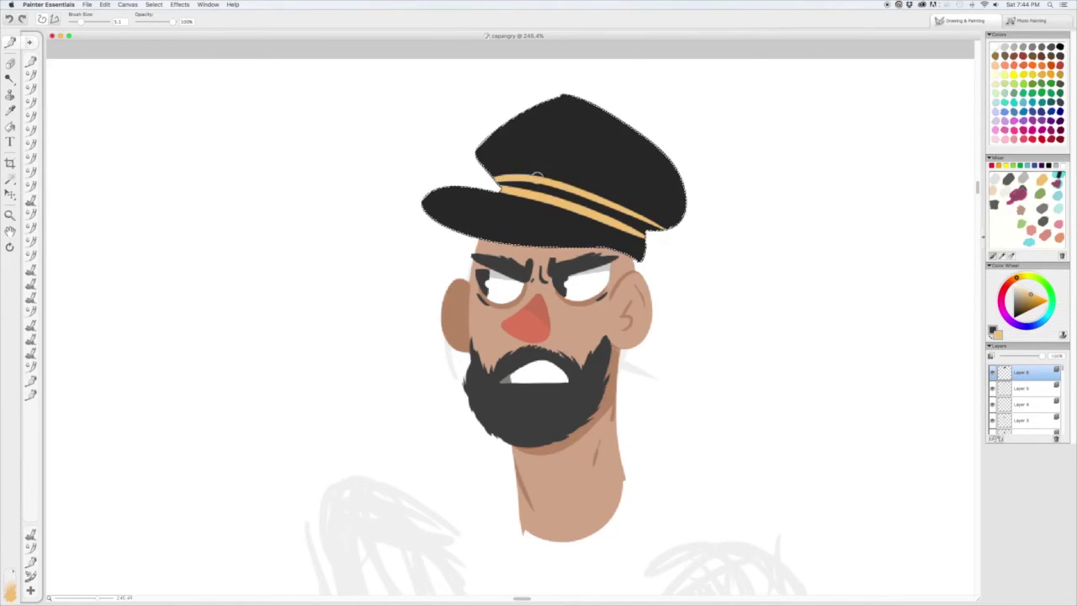
drag(541, 159, 557, 180)
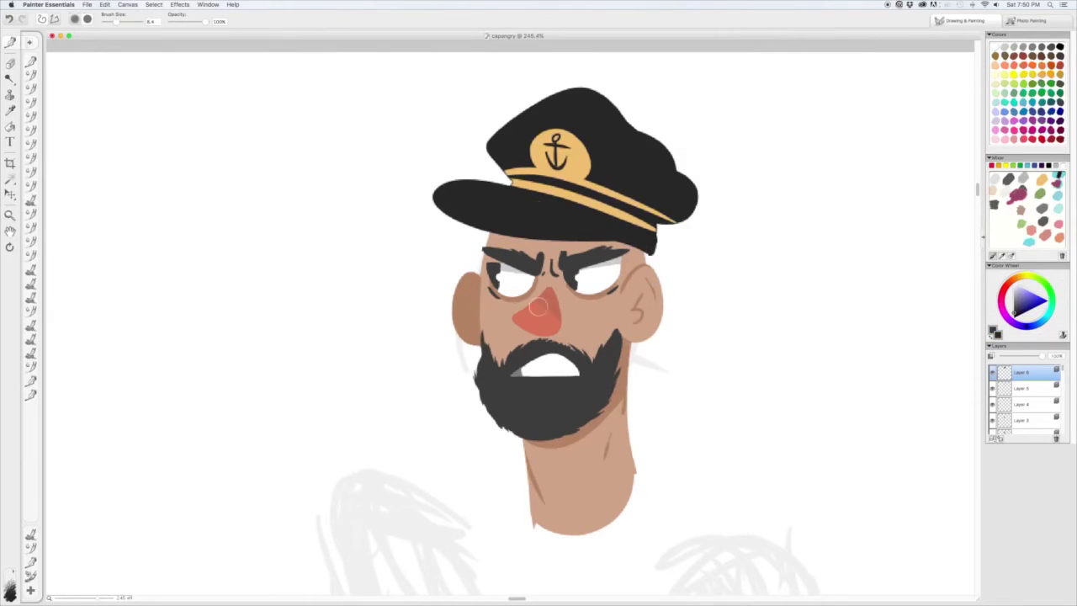
Reduce the brush size and reshape the cap's front edge beside the gold bands with its near-black colour.
key([)
key([)
key([)
alt+click(518, 191)
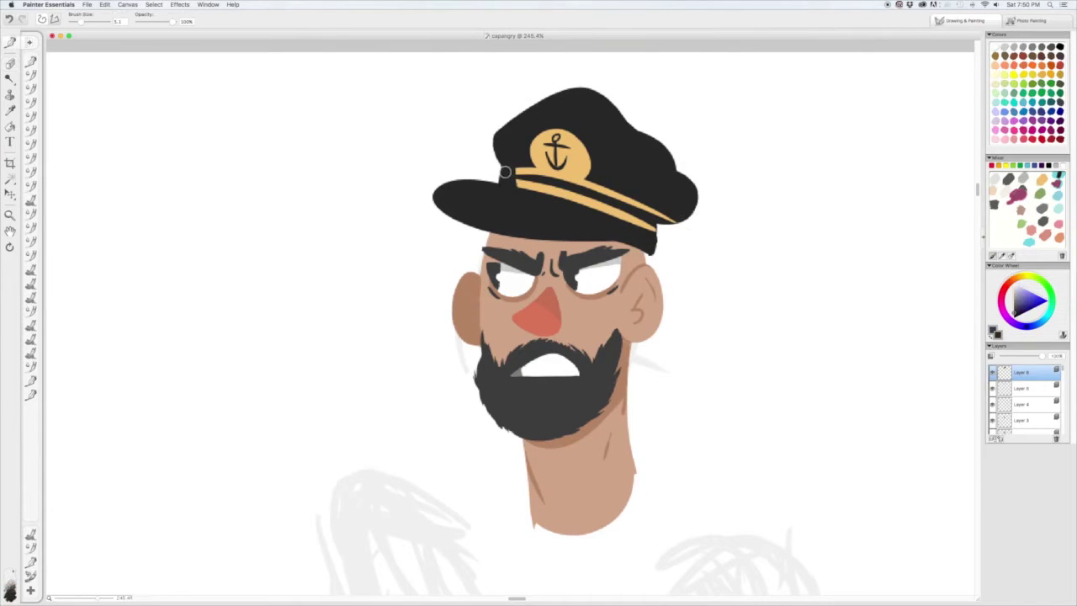
Reselect the cap, then repaint the gold bands out to its edges and redo the round gold badge.
alt+click(555, 189)
key(super+shift+d)
key(w)
click(521, 174)
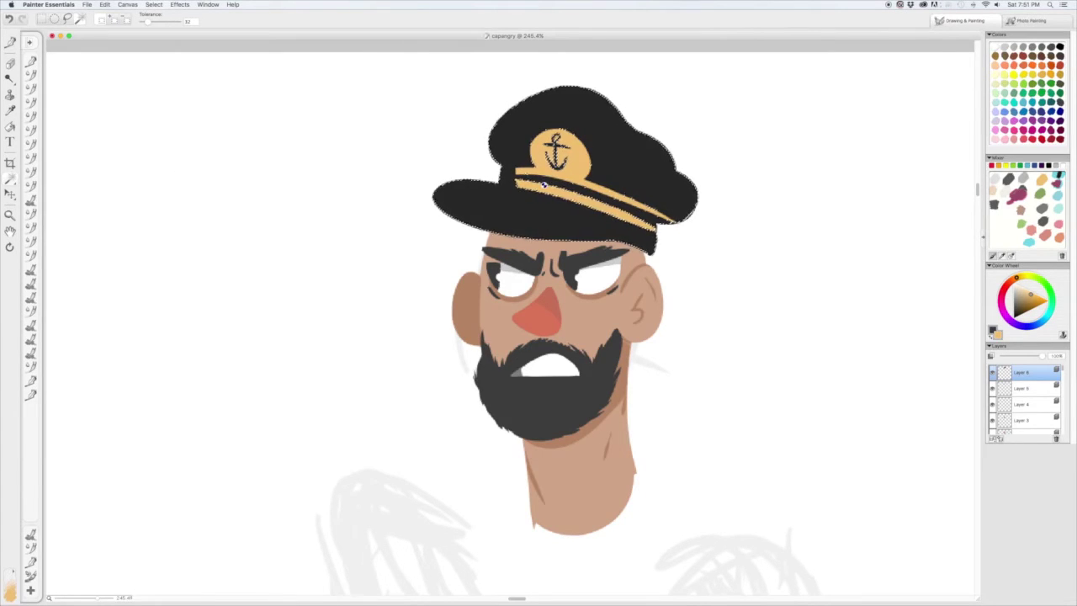
key(b)
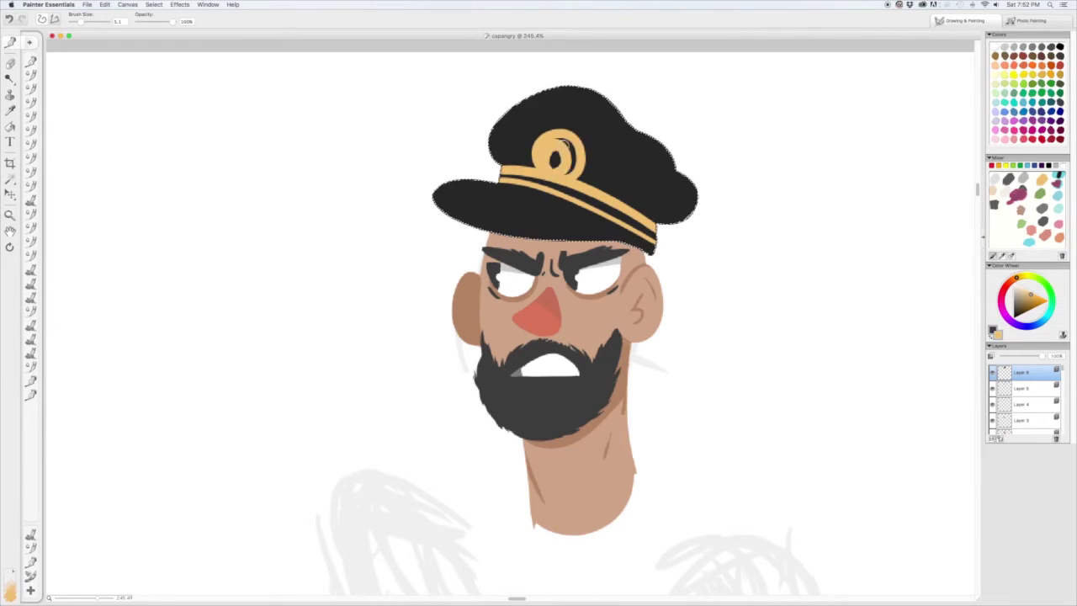
Paint a small near-black anchor on the gold badge and deselect the cap.
alt+click(586, 131)
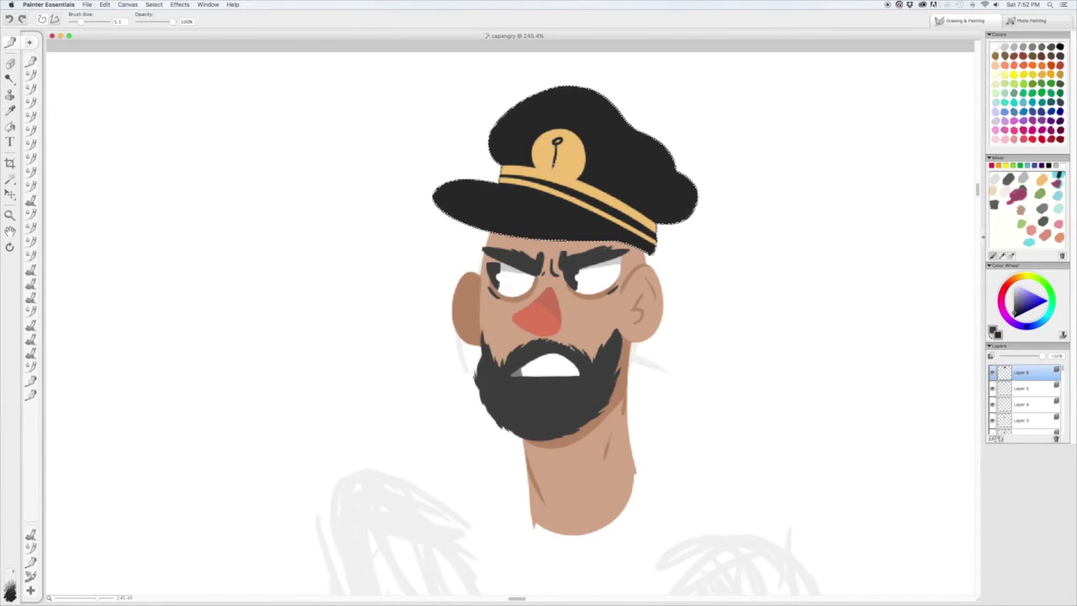
key(w)
right_click(623, 167)
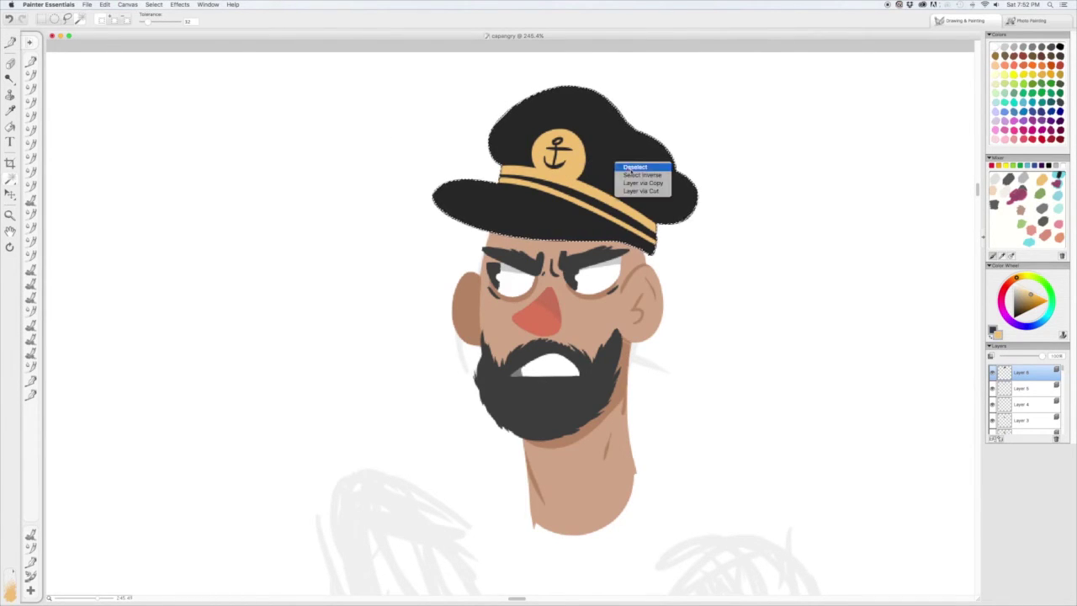
Select the gold areas, paint pale cream highlights across the bands and badge, and deselect.
key(b)
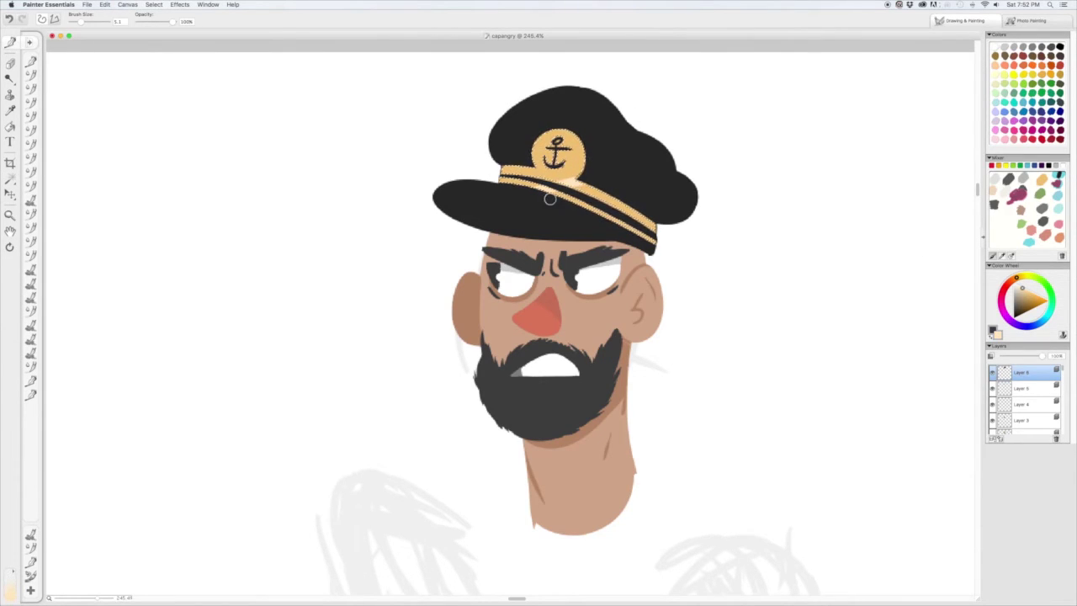
mouse_move(559, 142)
mouse_down()
mouse_move(548, 157)
mouse_move(562, 135)
mouse_up()
key(w)
key(super+d)
scroll(730, 259, down, 1)
key(m)
key(super+alt+0)
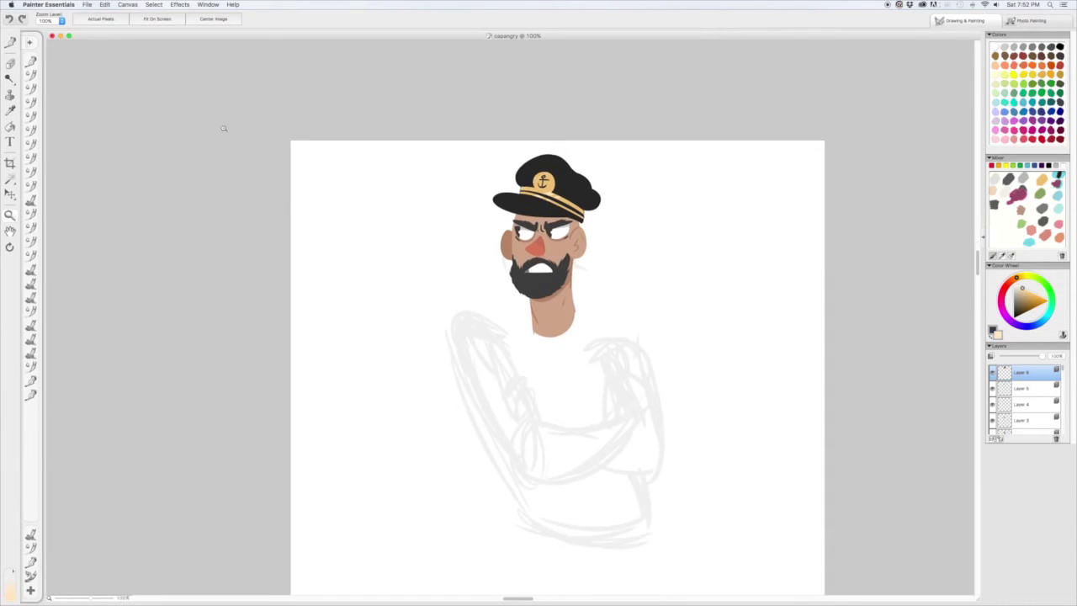
drag(285, 172, 415, 356)
Try a grey highlight on the cap's crown and trim the brim's lower edge, then undo the last stroke.
key(b)
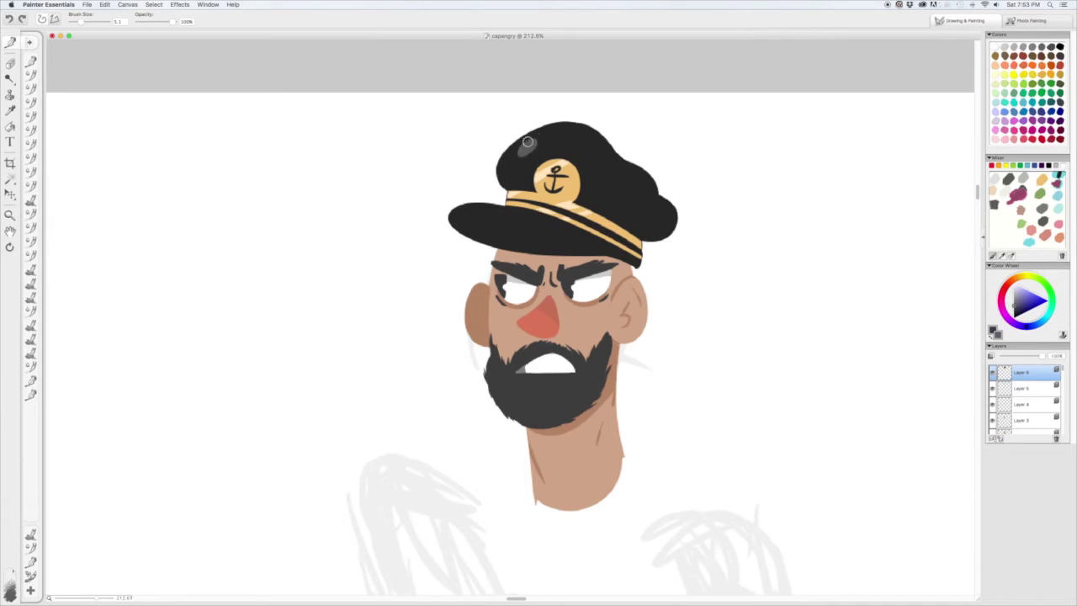
drag(528, 146, 509, 156)
alt+click(505, 246)
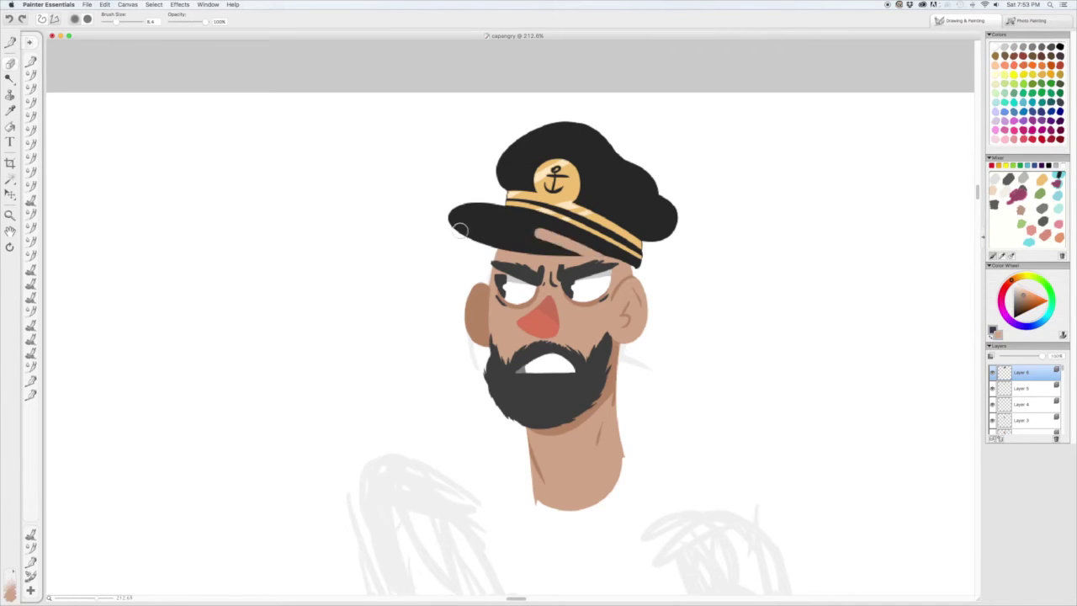
mouse_move(471, 230)
mouse_down()
mouse_move(588, 252)
mouse_move(520, 253)
mouse_up()
key(super+z)
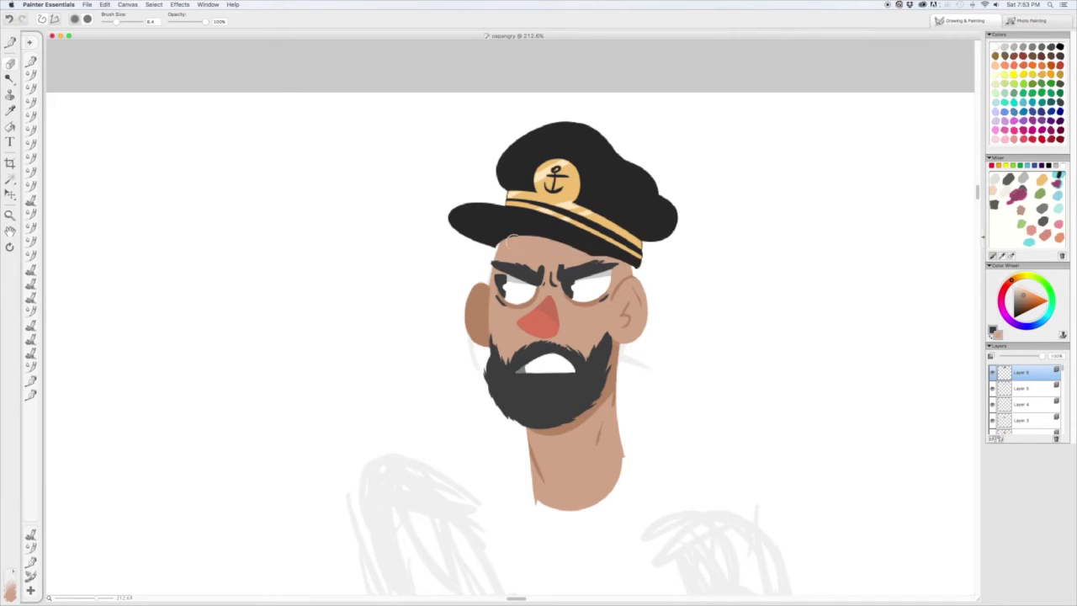
Erase the cap's old brim and repaint it in near-black as a flatter brim tapering to the front.
mouse_move(501, 202)
mouse_down()
mouse_move(476, 244)
mouse_move(454, 234)
mouse_move(509, 246)
mouse_up()
alt+click(539, 220)
key(super+z)
key(super+shift+z)
key(super+z)
key(super+shift+z)
key(super+z)
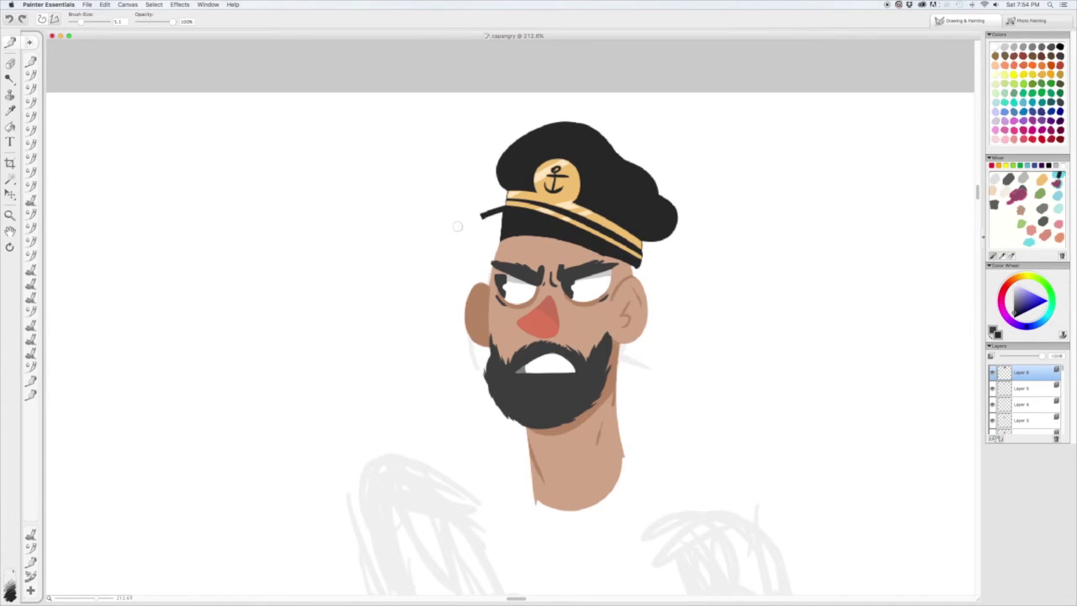
drag(457, 227, 588, 251)
drag(464, 228, 574, 248)
Select the cap's near-black area and paint diagonal grey highlight streaks on the brim.
key(w)
click(505, 231)
key(b)
mouse_move(471, 235)
mouse_down()
mouse_move(538, 219)
mouse_move(488, 240)
mouse_up()
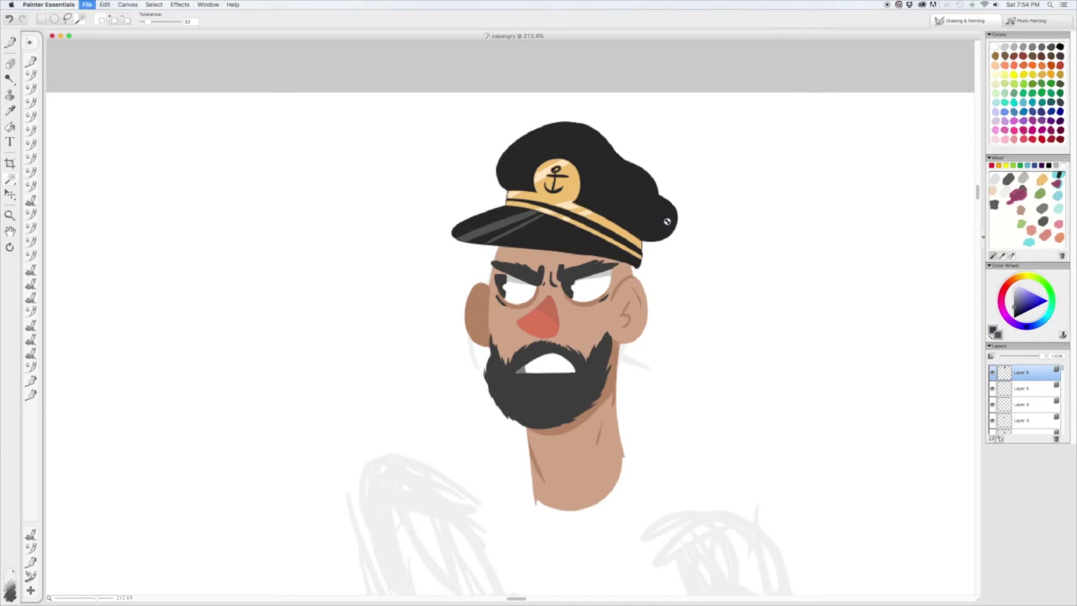
Add a layer below the cap and paint dark hair tufts under the brim, at the temples and behind the ear.
scroll(505, 294, down, 3)
click(998, 438)
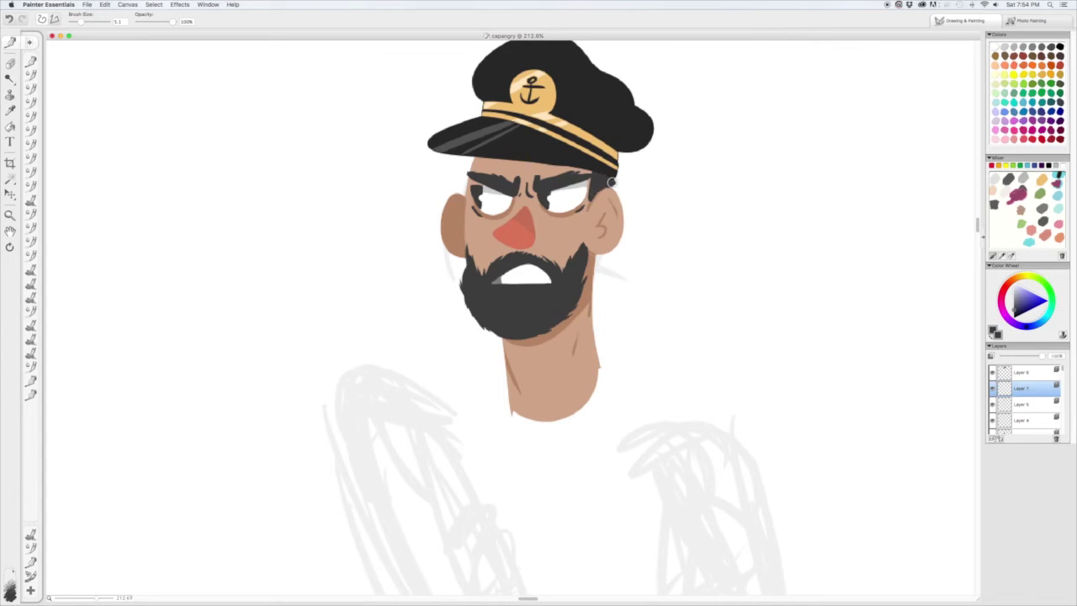
drag(505, 162, 439, 173)
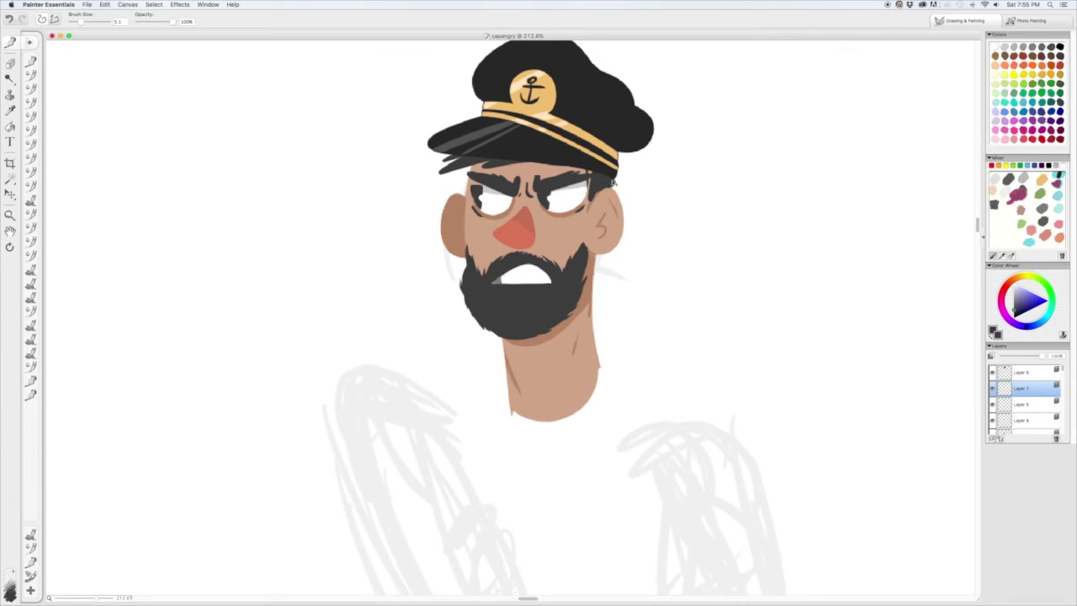
drag(592, 262, 606, 258)
scroll(827, 191, up, 2)
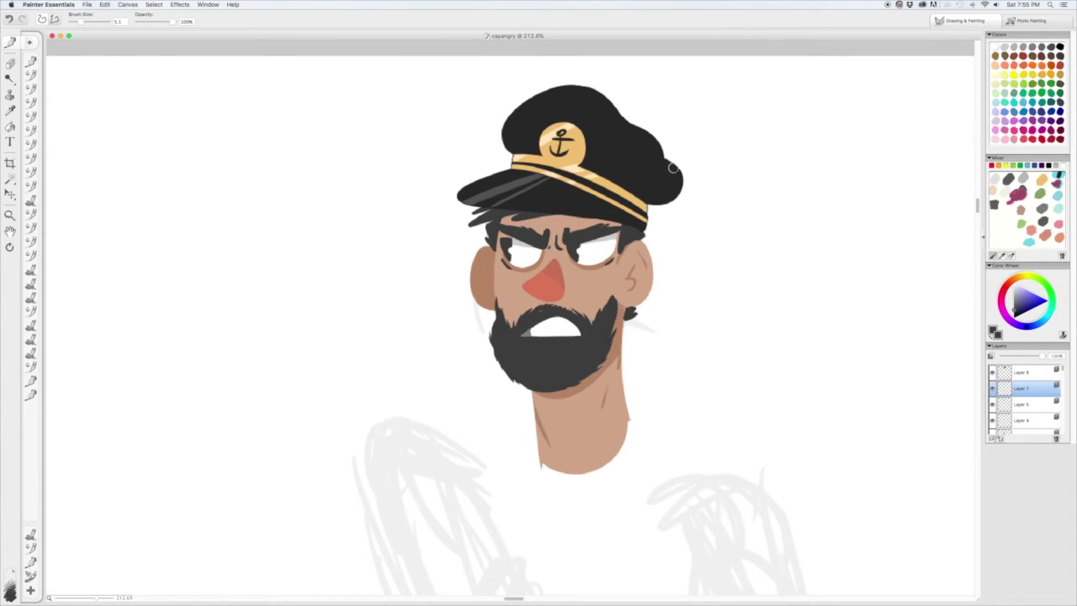
Toggle the visibility of individual layers to check what each one holds.
scroll(673, 168, down, 2)
key(w)
click(992, 375)
click(992, 420)
click(992, 389)
shift+click(644, 182)
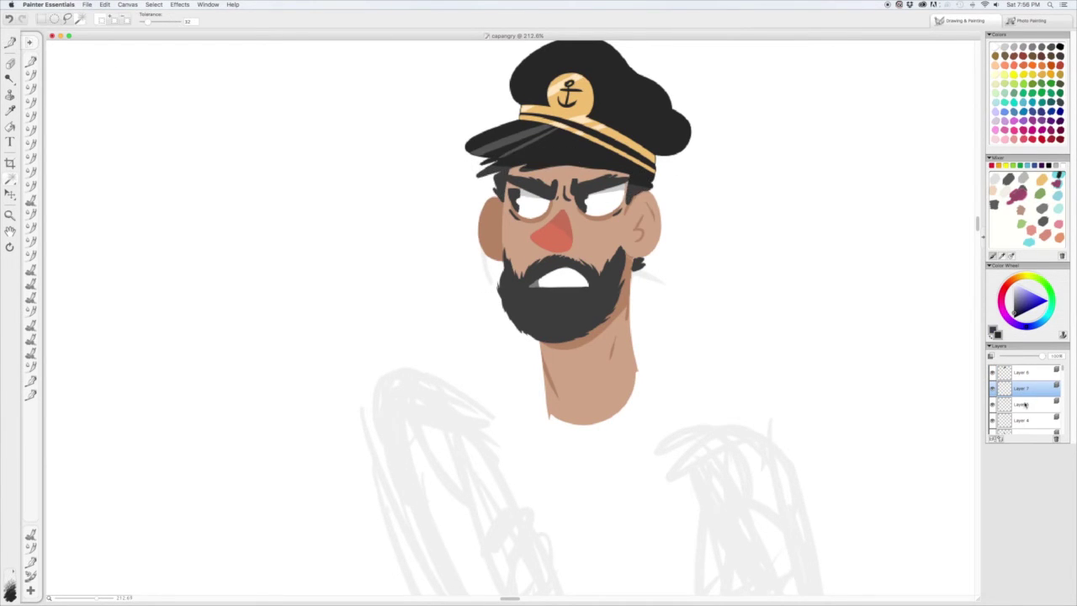
Select the head shape on Layer 2, paint a brown shadow across the forehead below the cap, and deselect.
scroll(1022, 399, down, 2)
click(1022, 421)
click(12, 42)
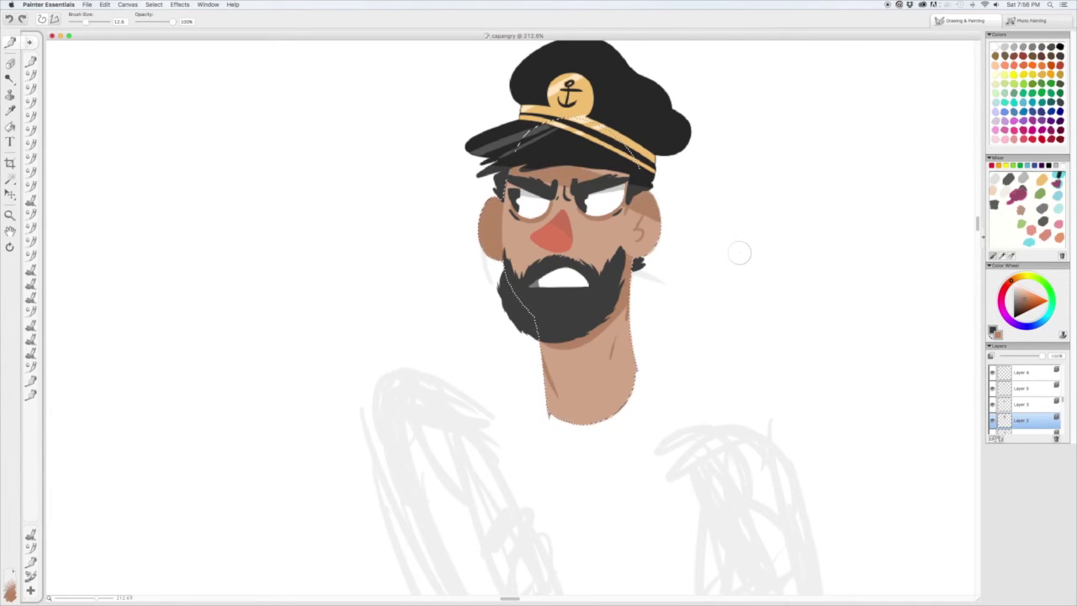
key(super+z)
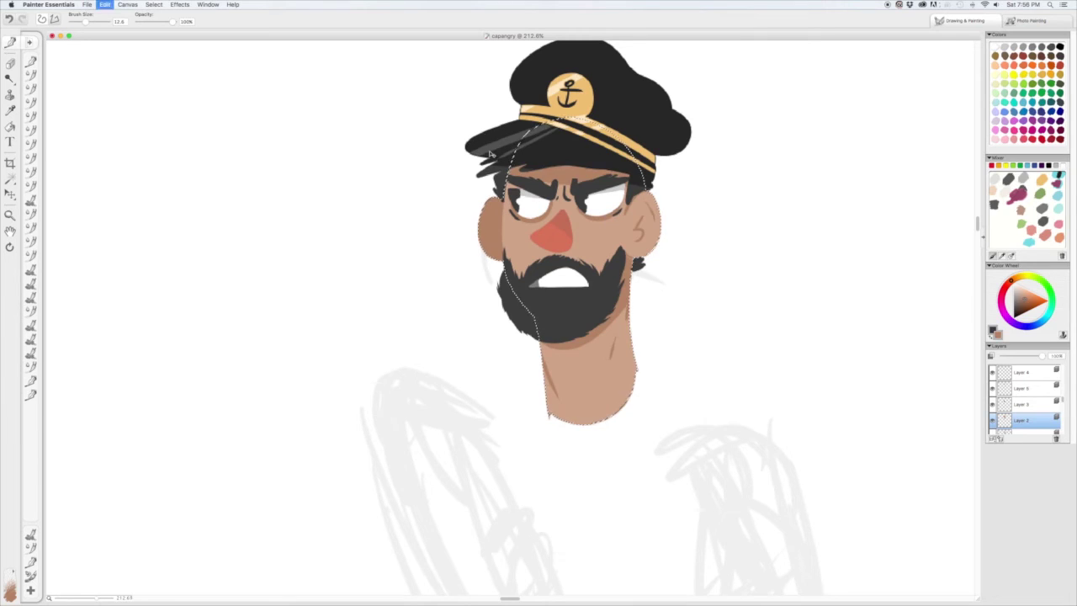
drag(494, 165, 518, 173)
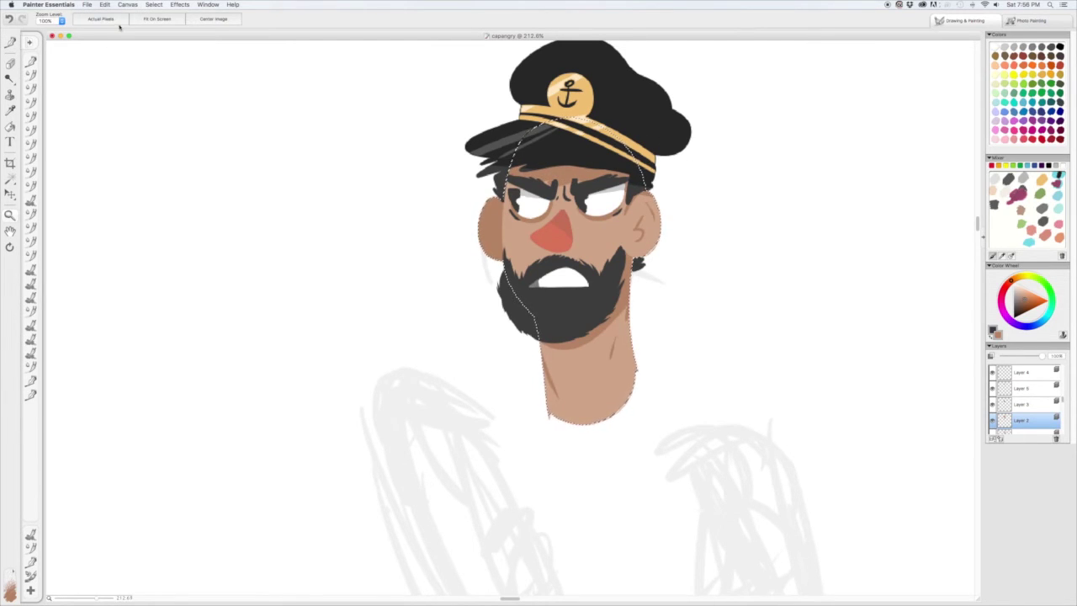
key(super+alt+0)
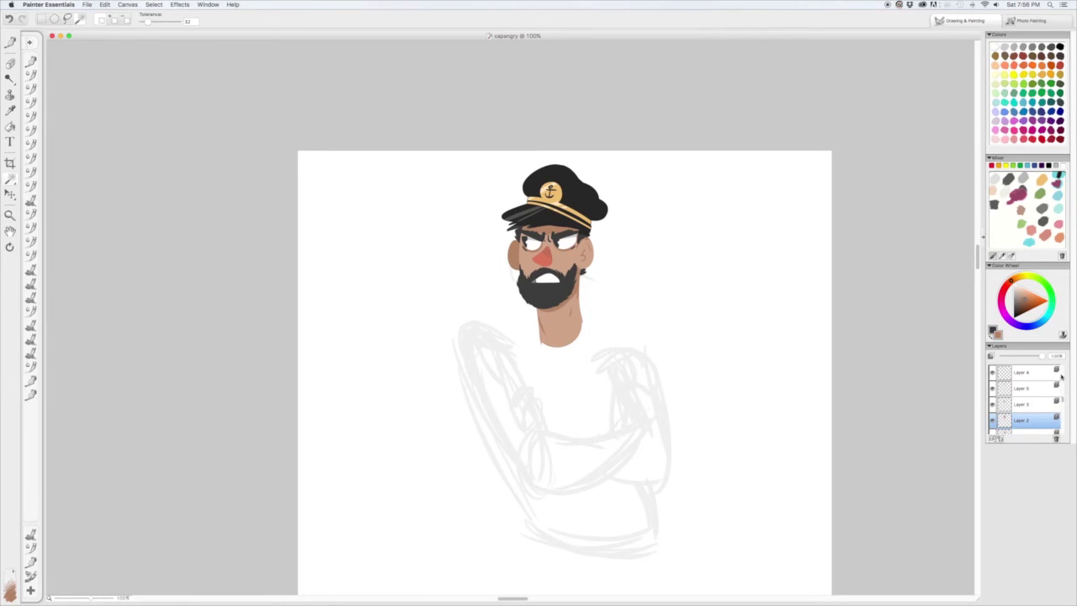
Extend the dark hair tufts on Layer 7 at the captain's temple below the front of the brim and behind the ear.
key(super+shift+n)
key(b)
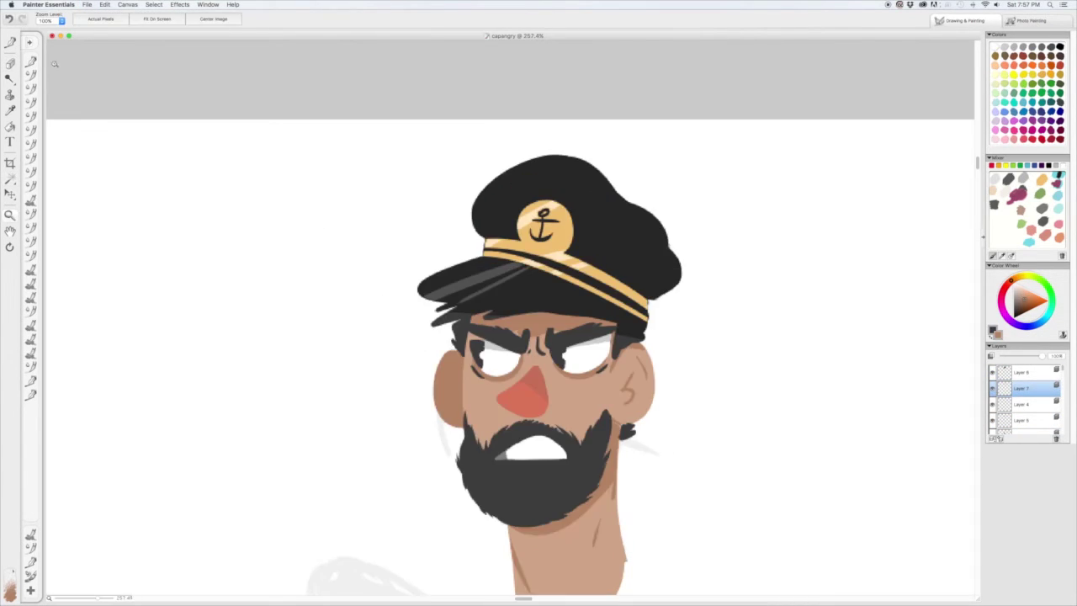
scroll(506, 244, up, 5)
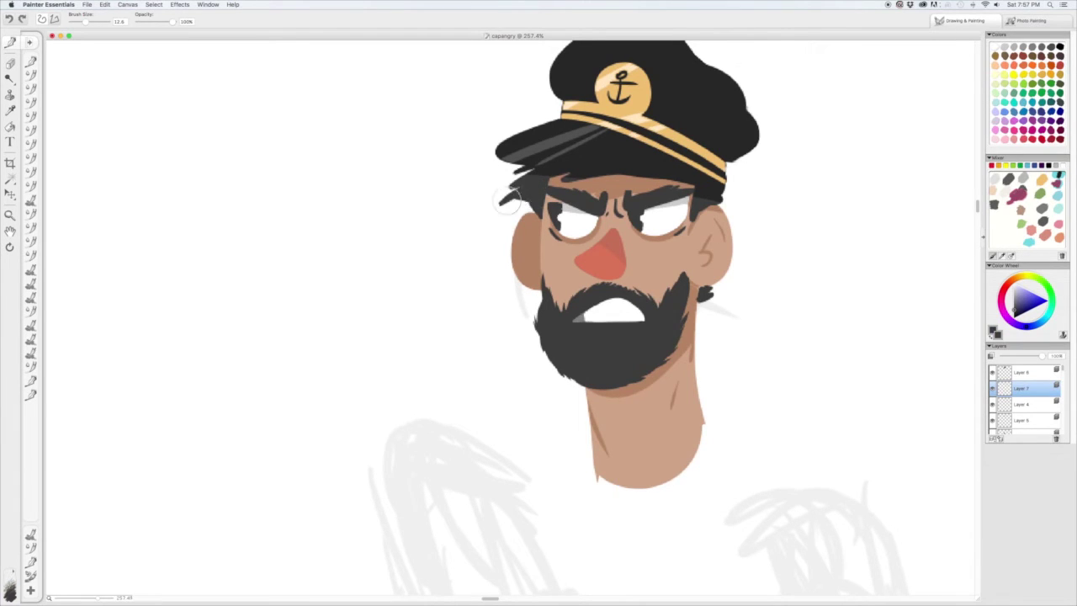
drag(513, 199, 499, 207)
key(m)
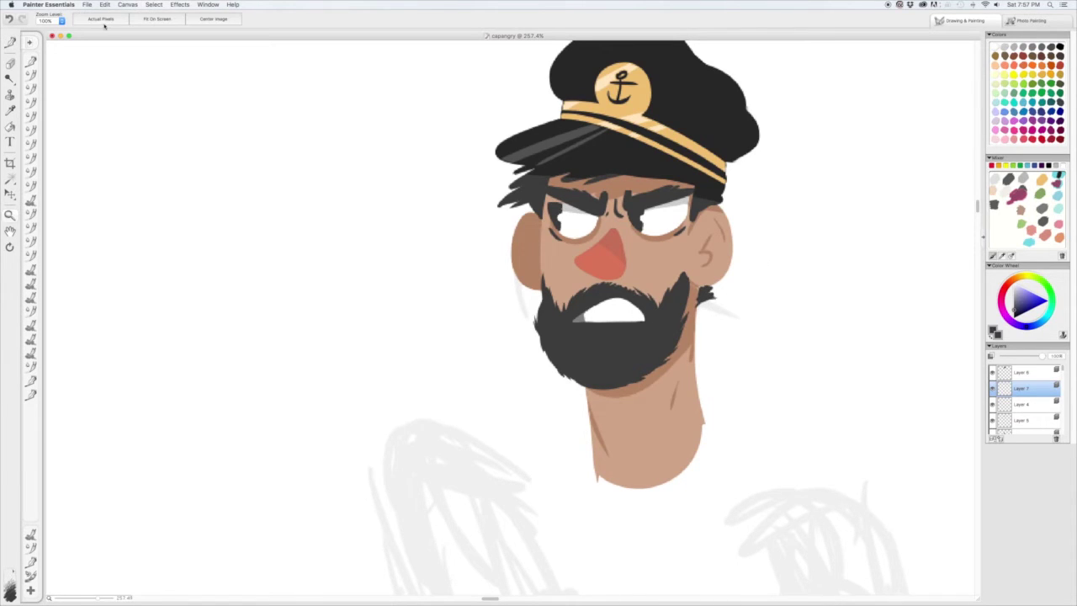
key(super+alt+0)
drag(421, 144, 716, 332)
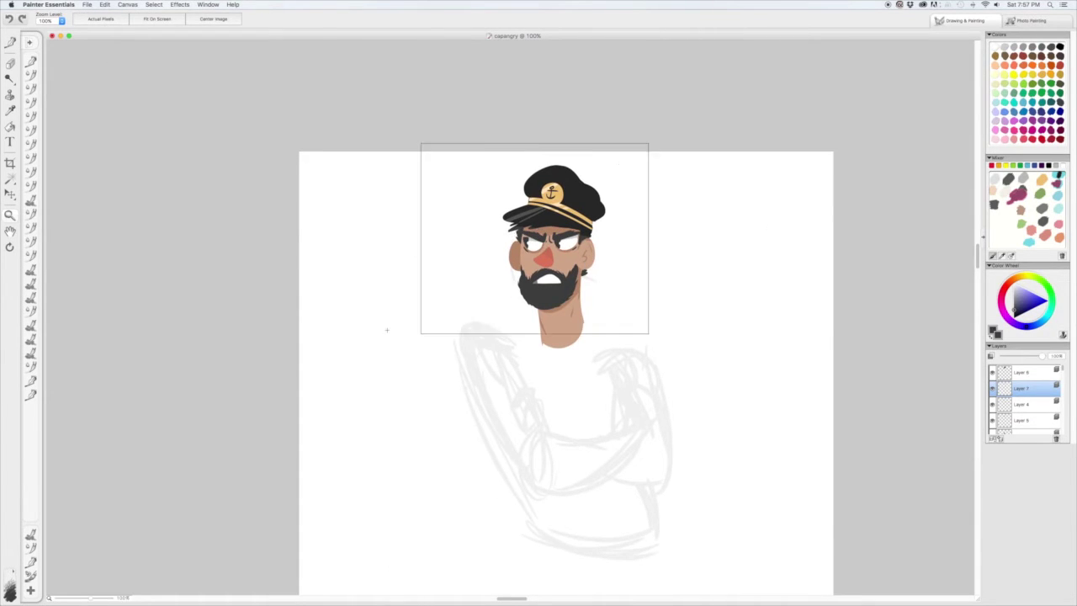
key(b)
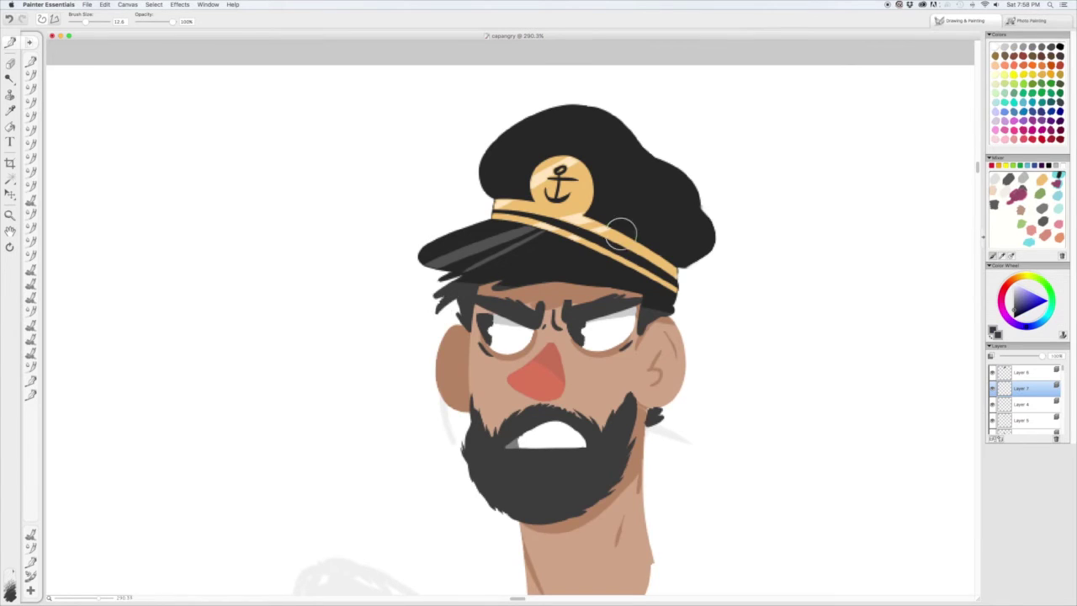
key(m)
key(super+alt+0)
scroll(391, 222, down, 3)
scroll(395, 206, left, 1)
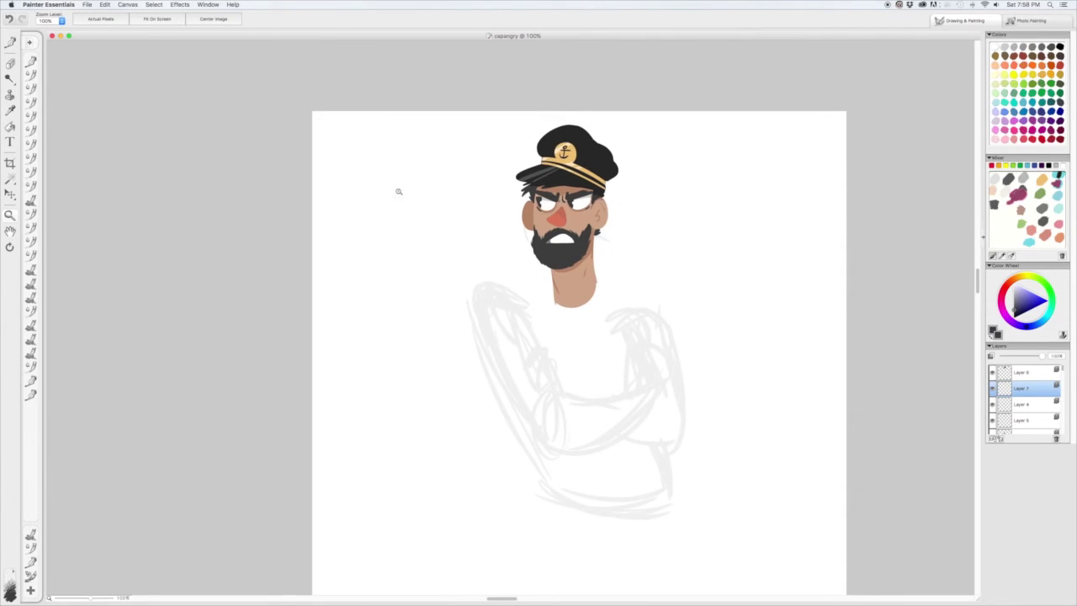
Reshape the rear edge of the cap's black crown on Layer 6.
click(1030, 372)
key(b)
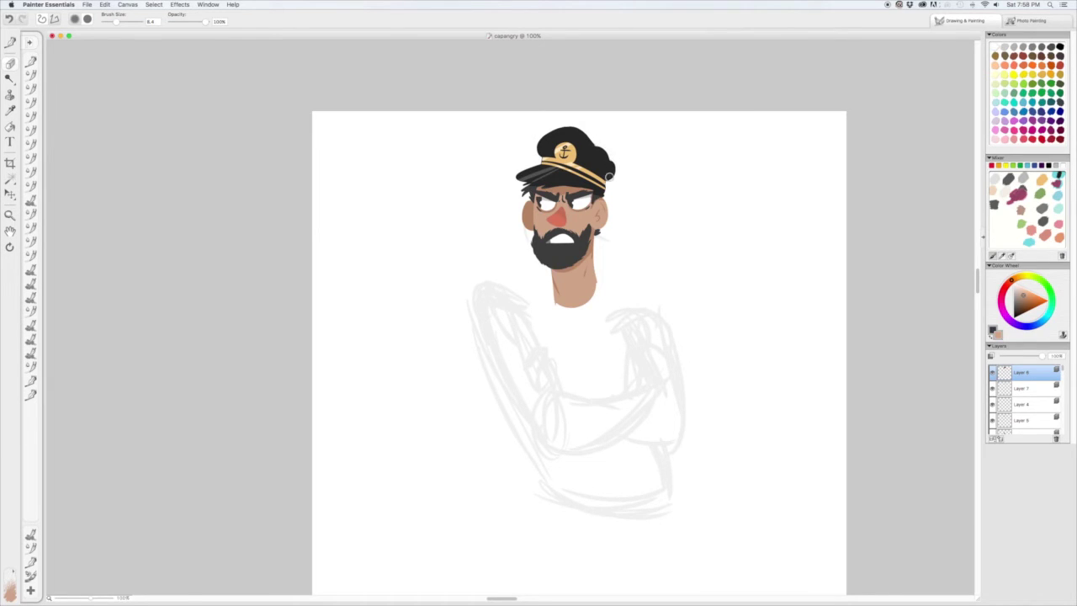
drag(614, 143, 591, 132)
alt+click(604, 173)
key(bracketright)
key(bracketright)
key(bracketright)
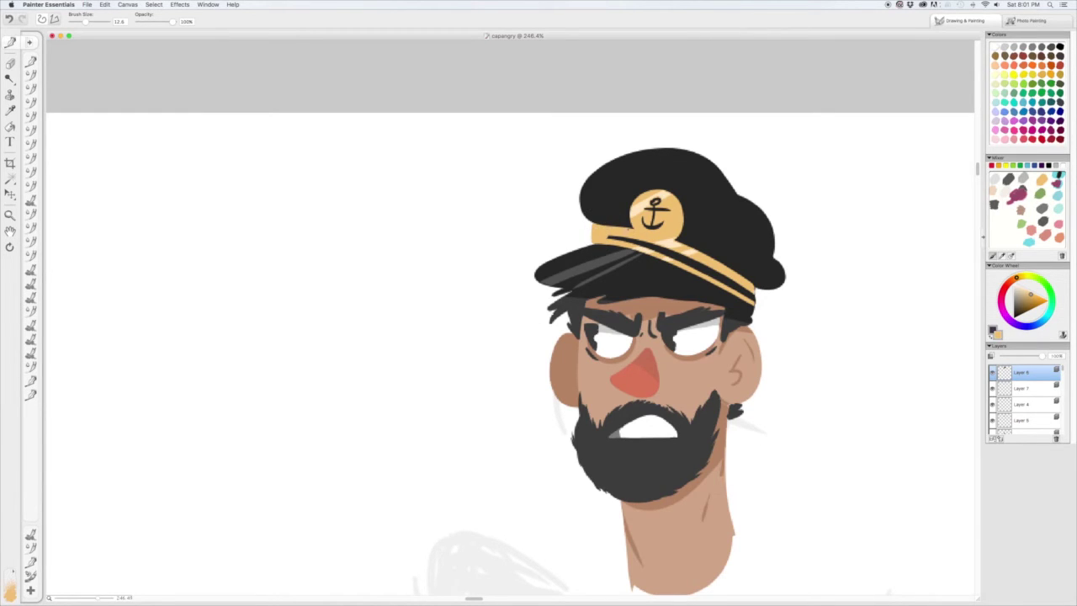
Repaint the dark stripe at the front end of the cap's gold band and add a pale highlight across the band.
alt+click(599, 244)
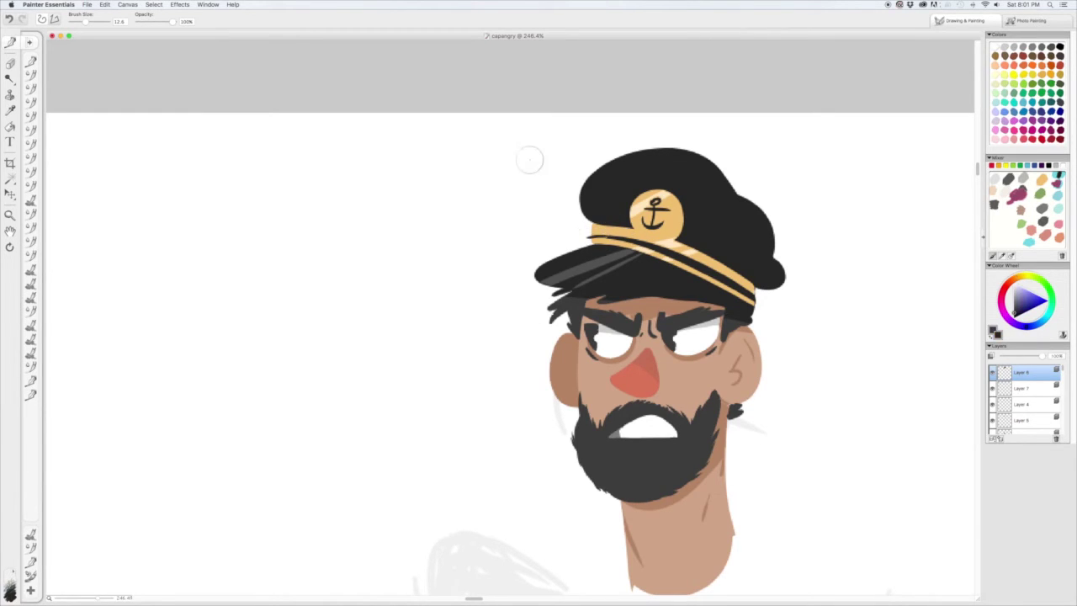
alt+click(604, 234)
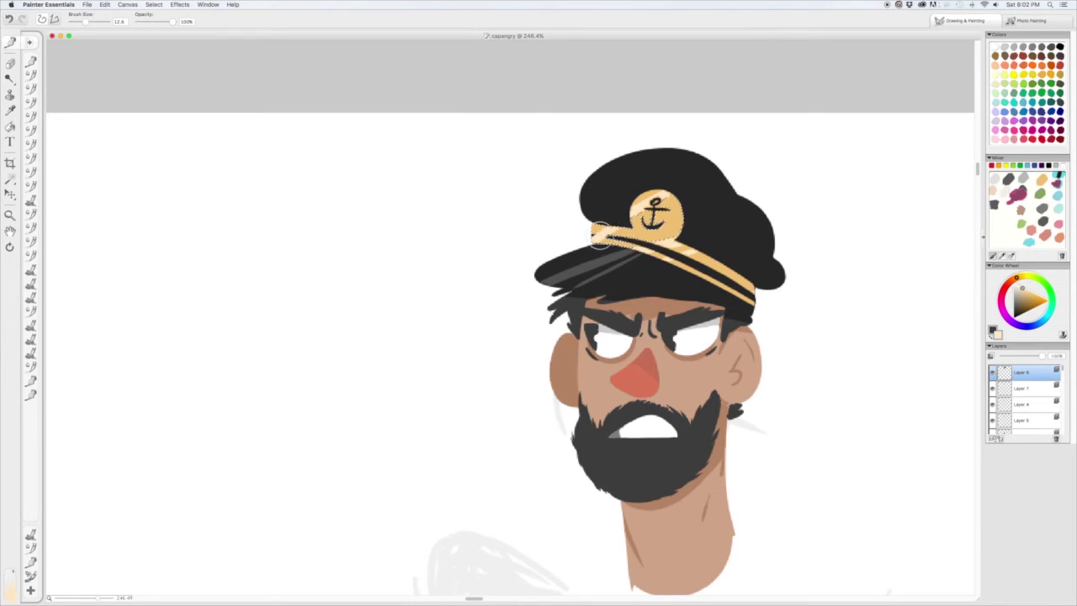
alt+click(605, 229)
key(k)
scroll(726, 100, down, 5)
key(b)
key(super+z)
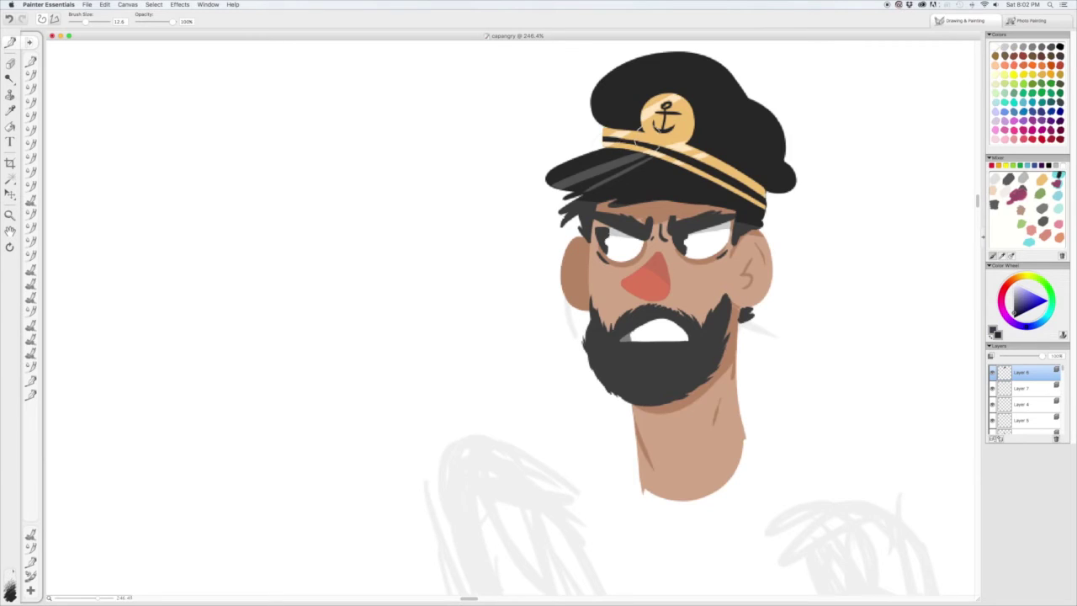
scroll(473, 202, up, 6)
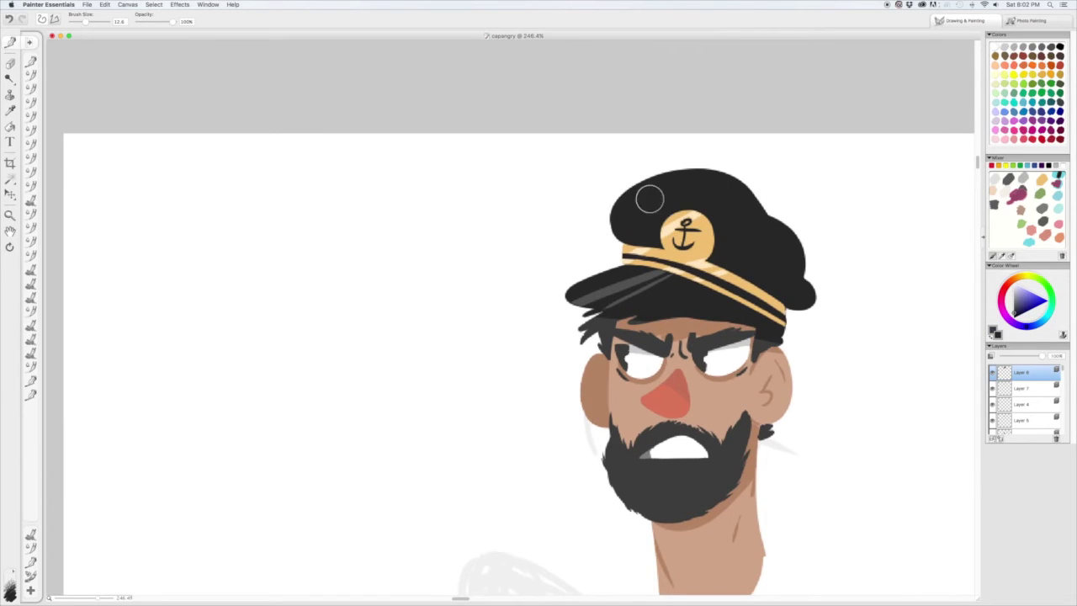
Try to reshape the cap's crown into a narrower outline with a smooth slope down to the back of the band.
mouse_move(671, 173)
mouse_down()
mouse_move(803, 290)
mouse_move(790, 311)
mouse_up()
alt+click(629, 211)
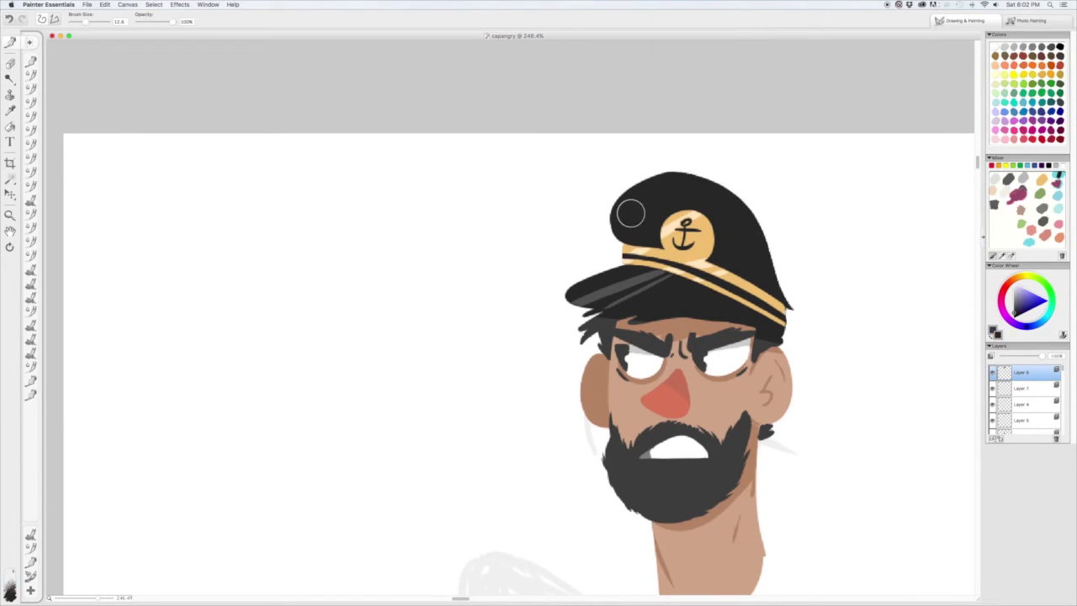
mouse_move(621, 216)
mouse_down()
mouse_move(778, 301)
mouse_move(701, 184)
mouse_move(772, 269)
mouse_up()
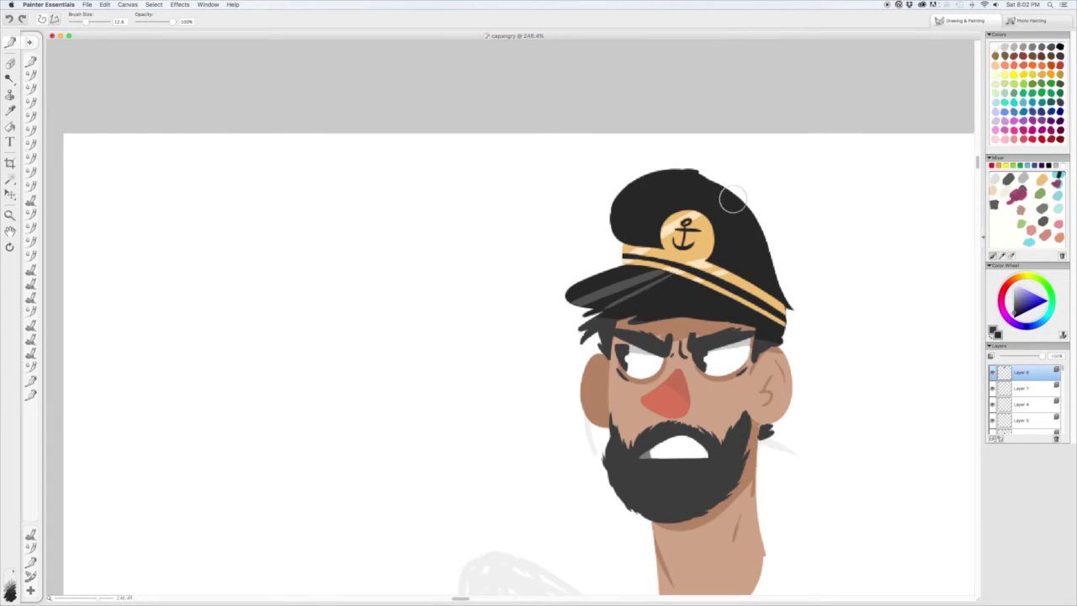
mouse_move(749, 213)
mouse_down()
mouse_move(795, 278)
mouse_move(736, 215)
mouse_move(790, 252)
mouse_move(770, 269)
mouse_move(803, 161)
mouse_up()
scroll(814, 147, down, 5)
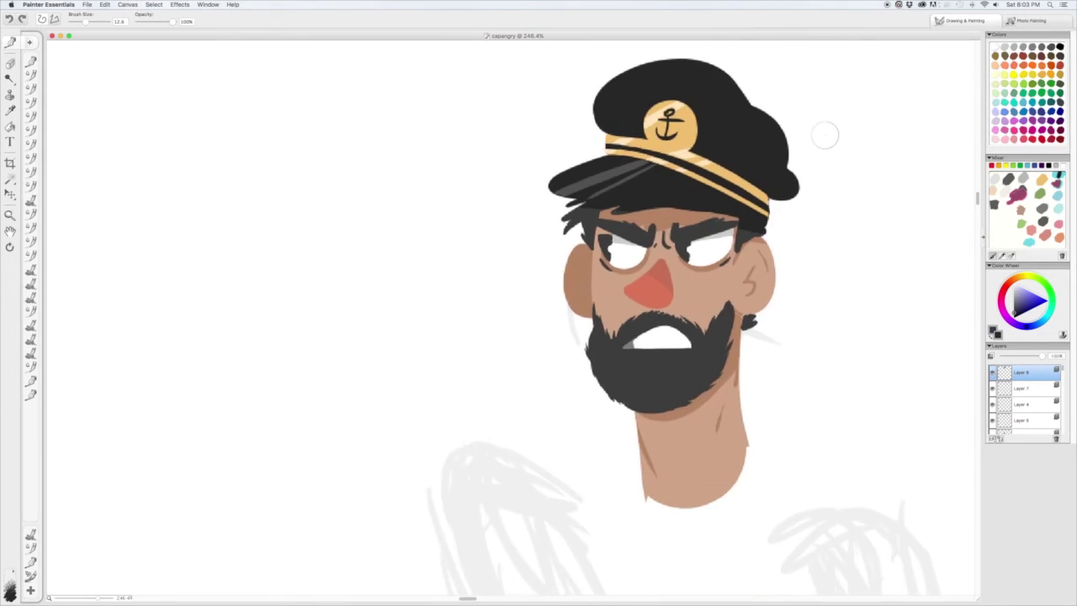
Darken the hair tufts on Layer 7 with the Brightness/Contrast effect.
click(1021, 388)
click(179, 4)
click(294, 56)
drag(541, 306, 528, 304)
click(575, 317)
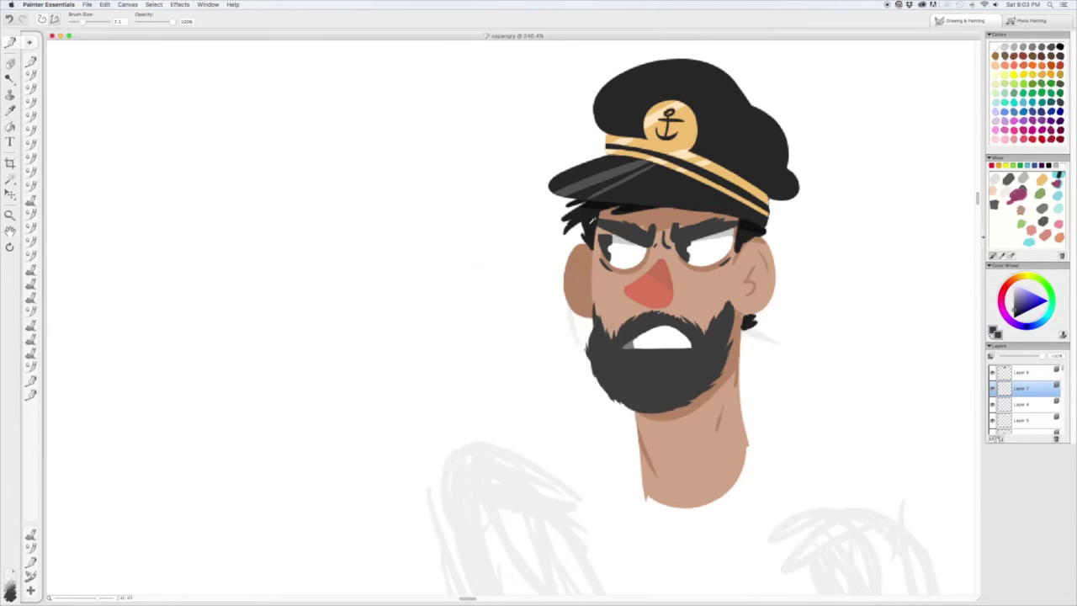
Darken the beard on Layer 3 and the eyebrows on Layer 5 to match the near-black hair.
scroll(1021, 395, down, 2)
click(992, 406)
key(k)
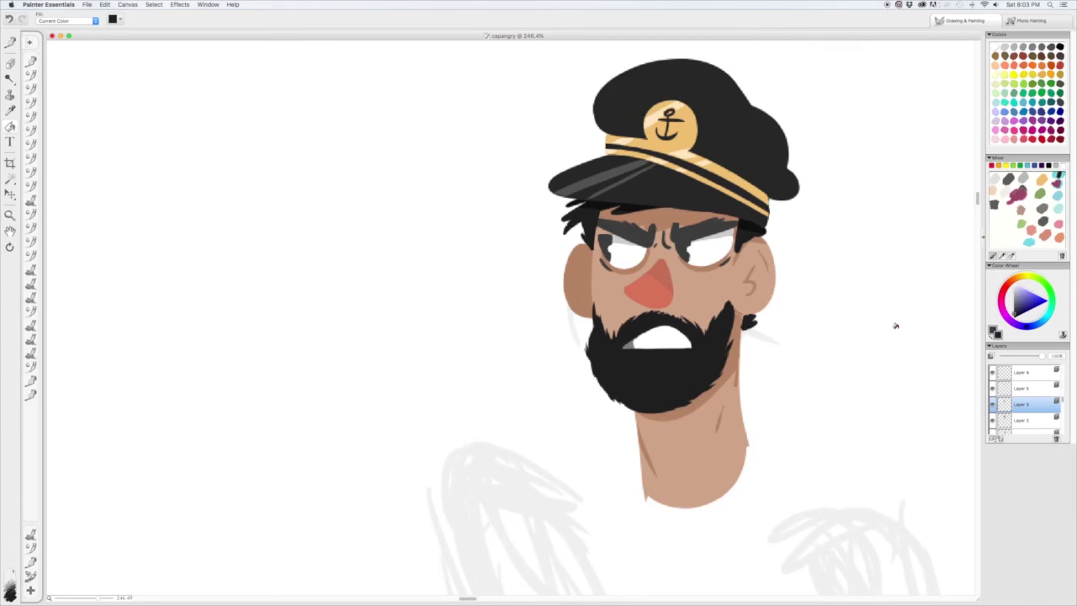
click(999, 373)
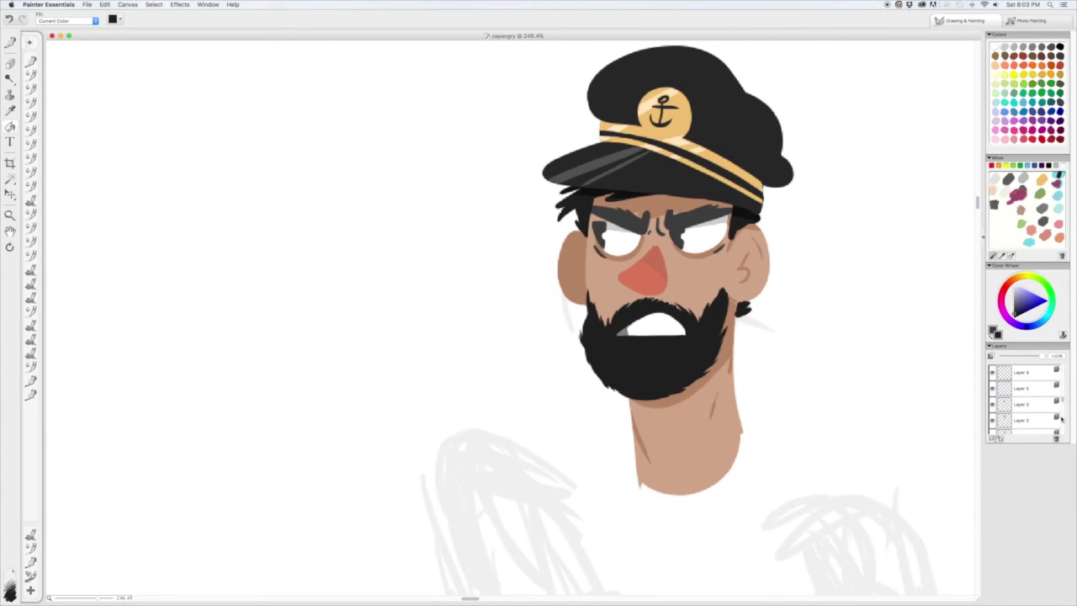
click(994, 390)
Toggle the beard layer's visibility to compare the face with and without it, leave it shown, and save the drawing.
click(992, 405)
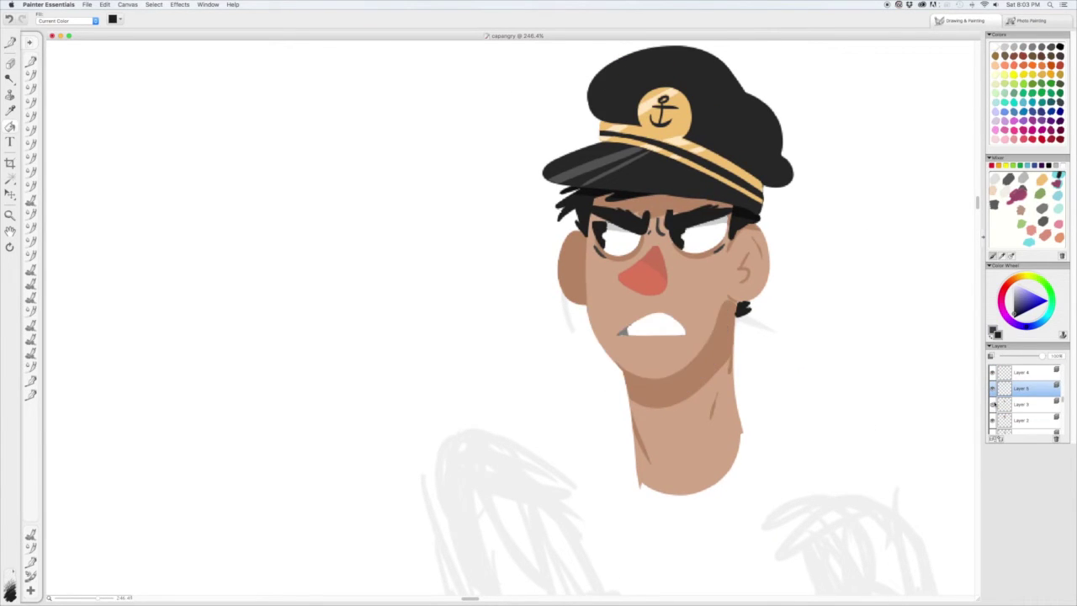
click(993, 406)
click(992, 406)
click(992, 405)
key(m)
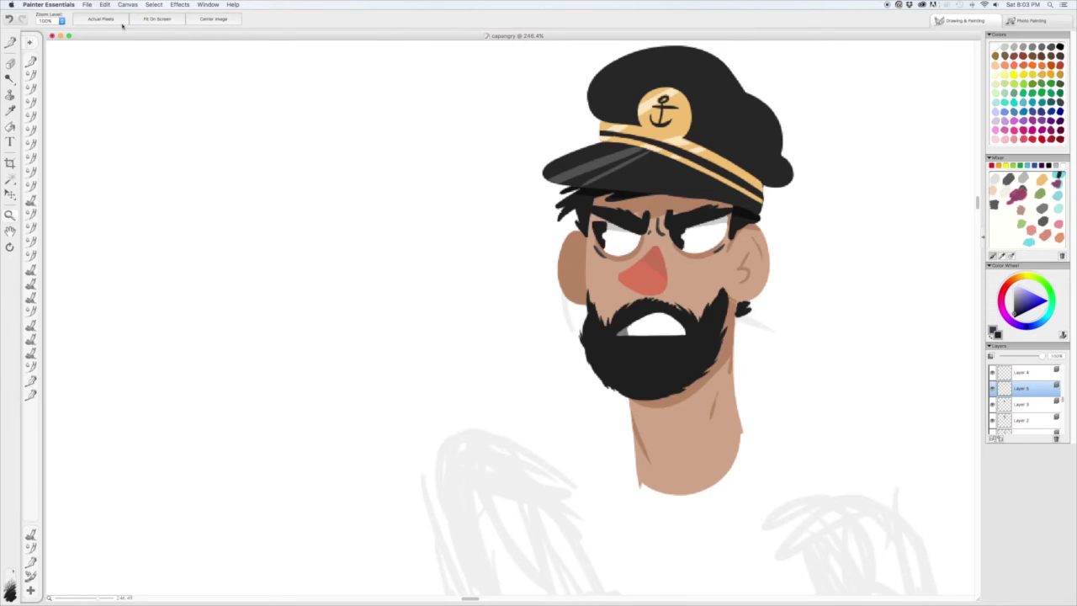
key(super+alt+0)
click(992, 405)
click(992, 405)
key(super+s)
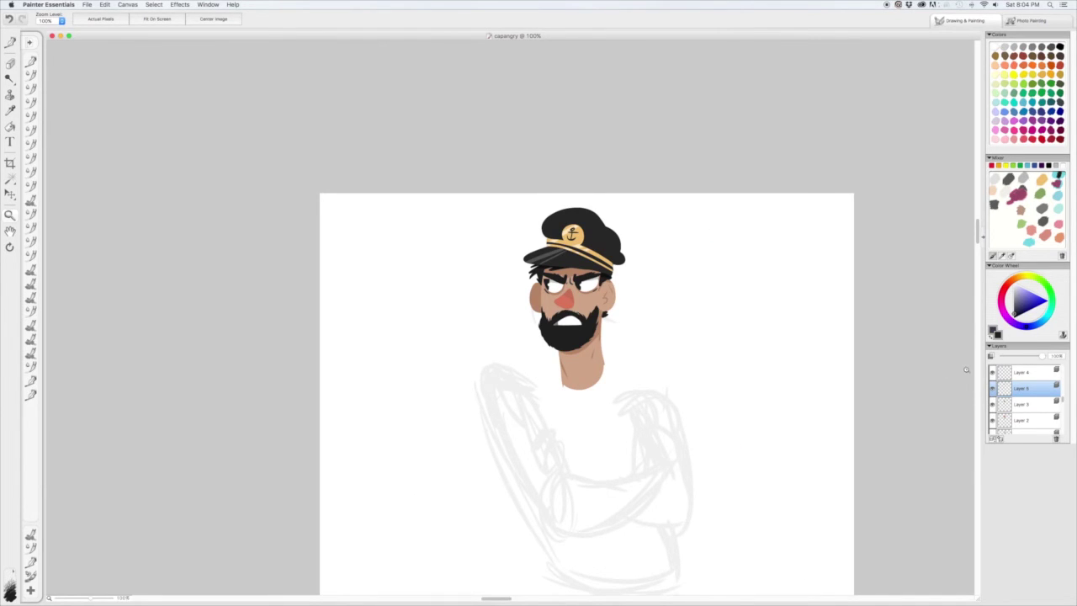
Darken the cap on Layer 6 with the Brightness/Contrast effect.
scroll(752, 372, up, 5)
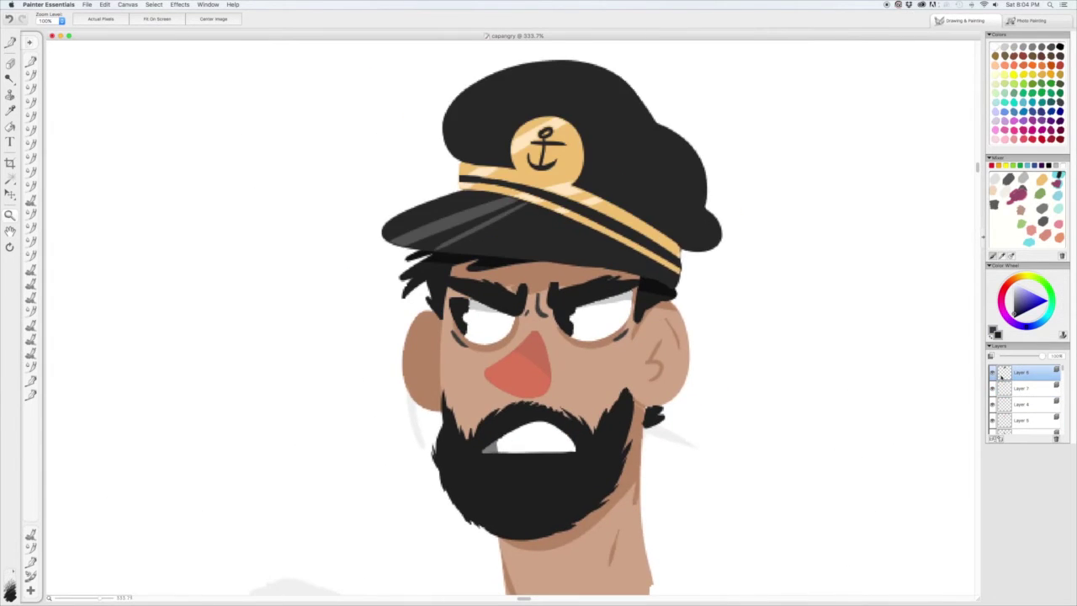
click(180, 4)
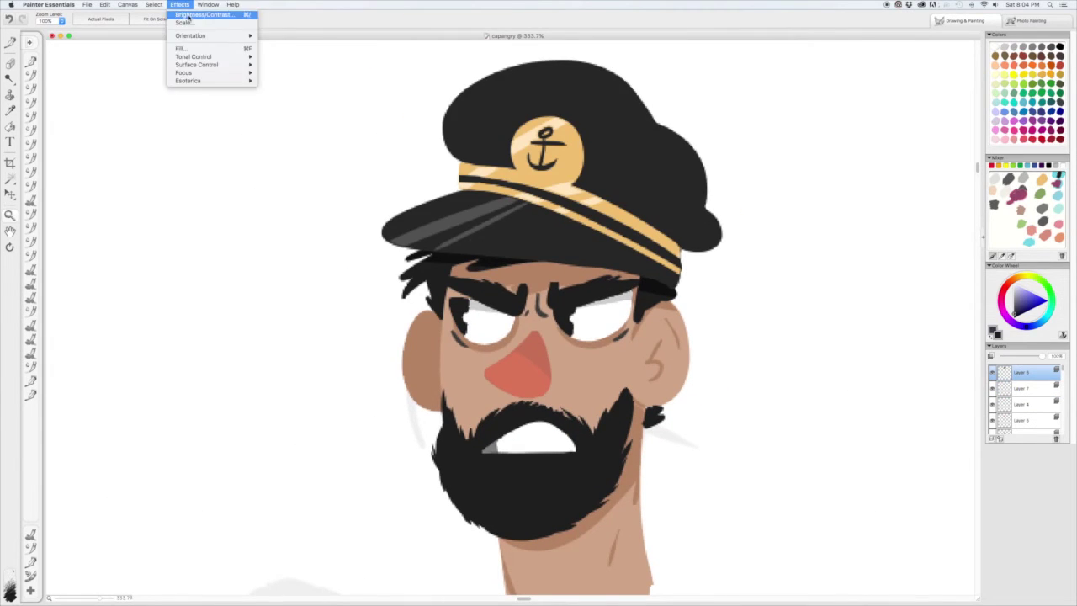
click(201, 14)
mouse_move(551, 295)
mouse_down()
mouse_move(568, 296)
mouse_move(552, 298)
mouse_up()
click(571, 318)
scroll(589, 269, down, 5)
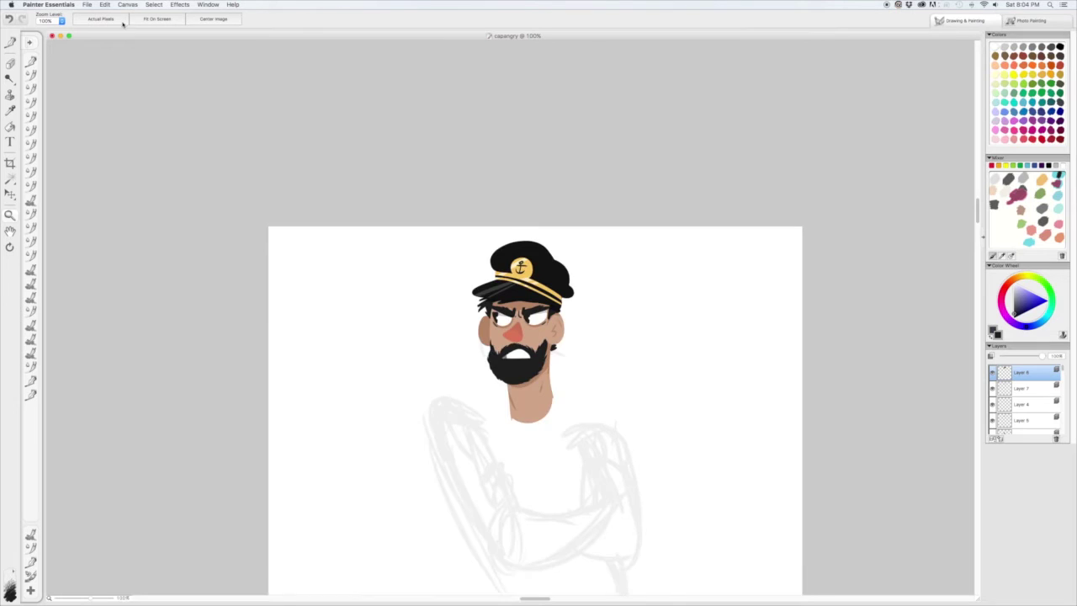
Try thin dividing lines between the teeth in the open mouth on Layer 4.
click(1017, 388)
click(1010, 418)
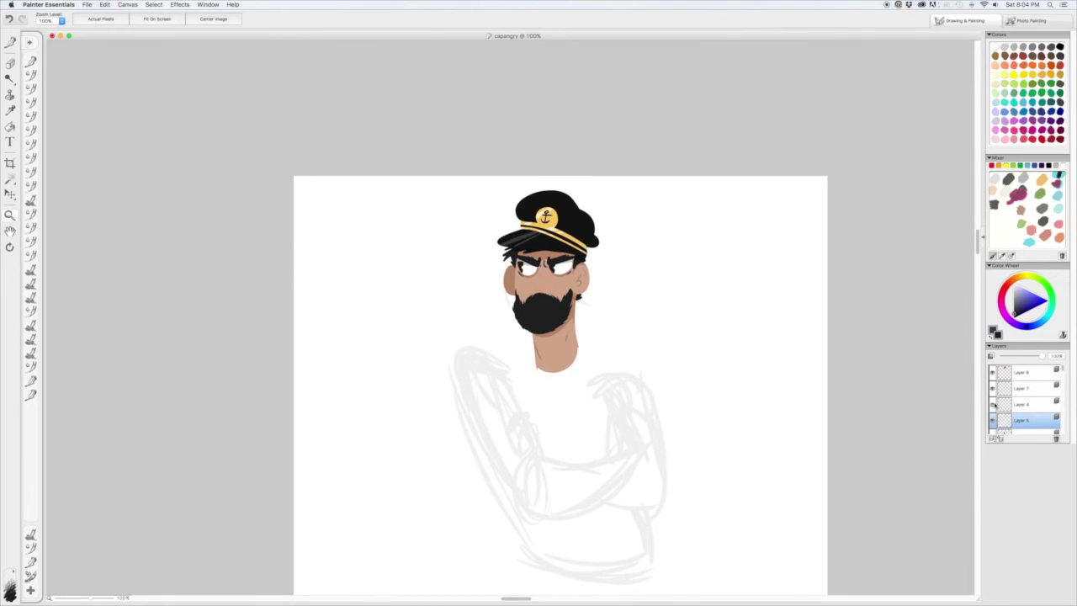
key(b)
click(1019, 404)
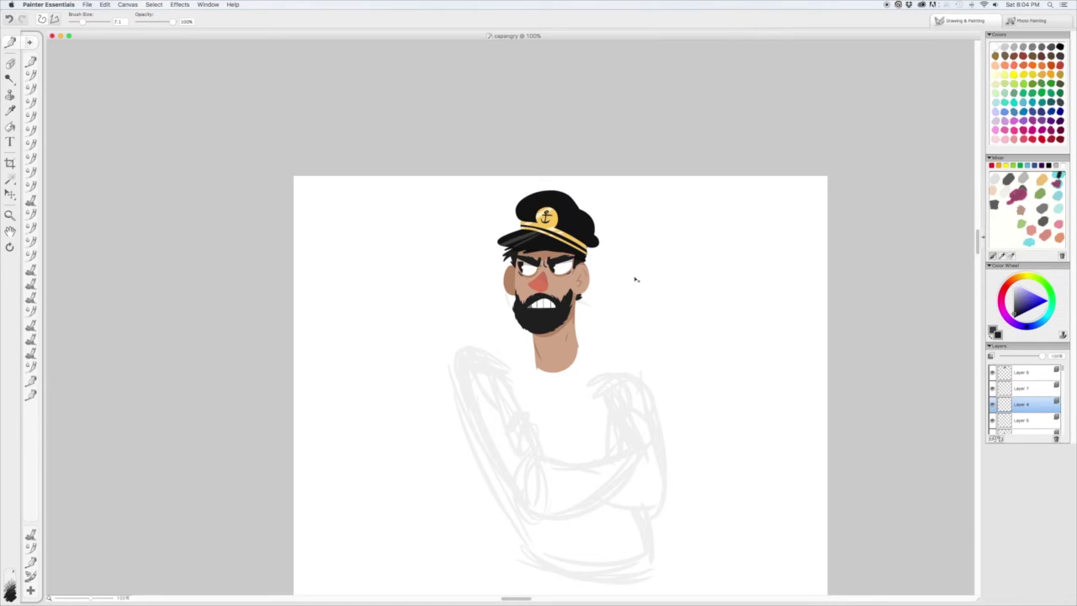
Group all the head and cap layers and add an empty layer between the group and the sketch layer.
click(1019, 372)
shift+click(1020, 420)
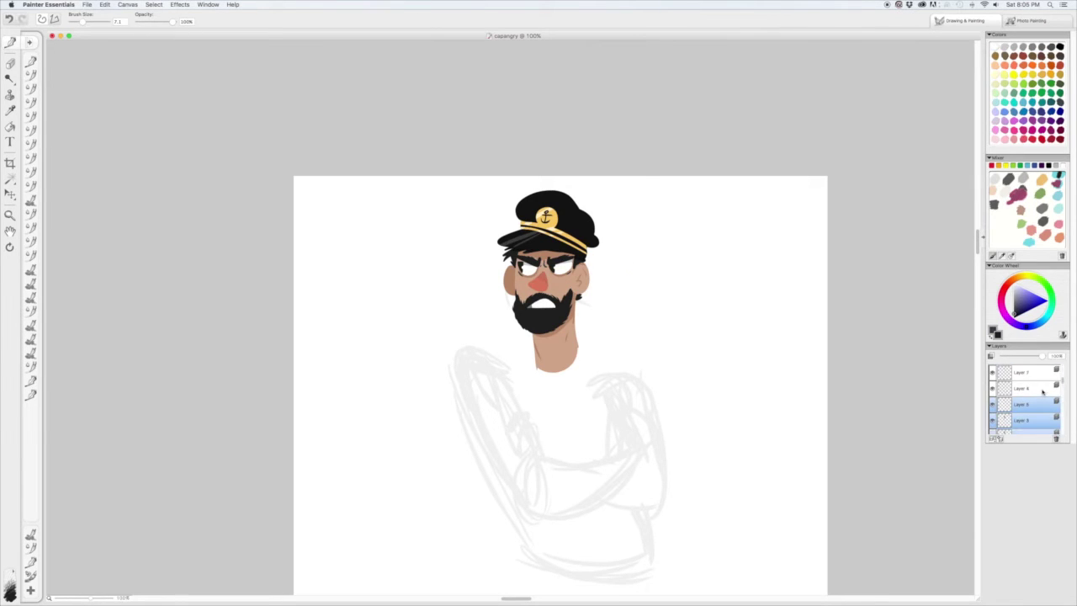
key(ctrl+g)
scroll(704, 298, up, 2)
key(ctrl+])
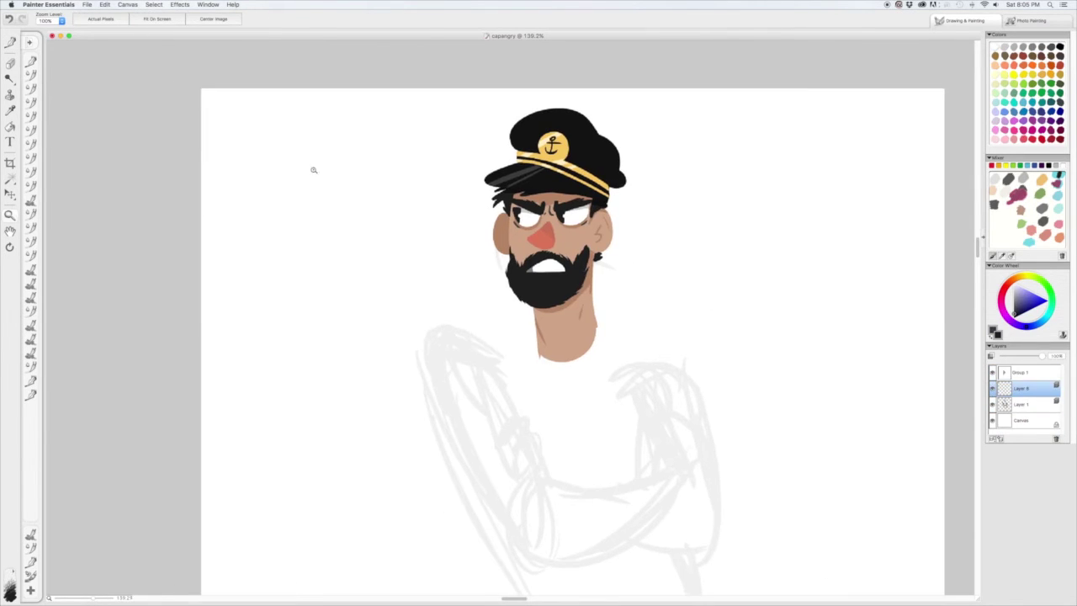
Choose a medium blue and outline a turtleneck collar around the neck, with curved upper and lower edges.
scroll(354, 154, down, 3)
click(1035, 327)
drag(631, 282, 698, 370)
key(ctrl+z)
mouse_move(670, 311)
mouse_down()
mouse_move(591, 313)
mouse_move(529, 332)
mouse_up()
key(ctrl+z)
drag(562, 253, 552, 284)
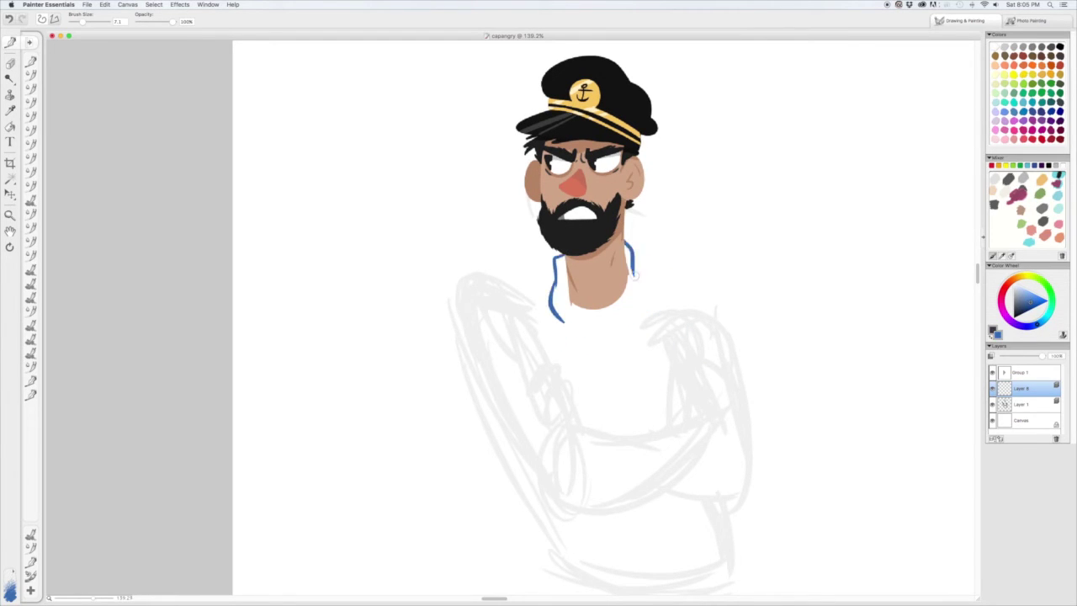
drag(634, 267, 646, 316)
drag(557, 259, 629, 250)
drag(554, 308, 645, 315)
key(ctrl+z)
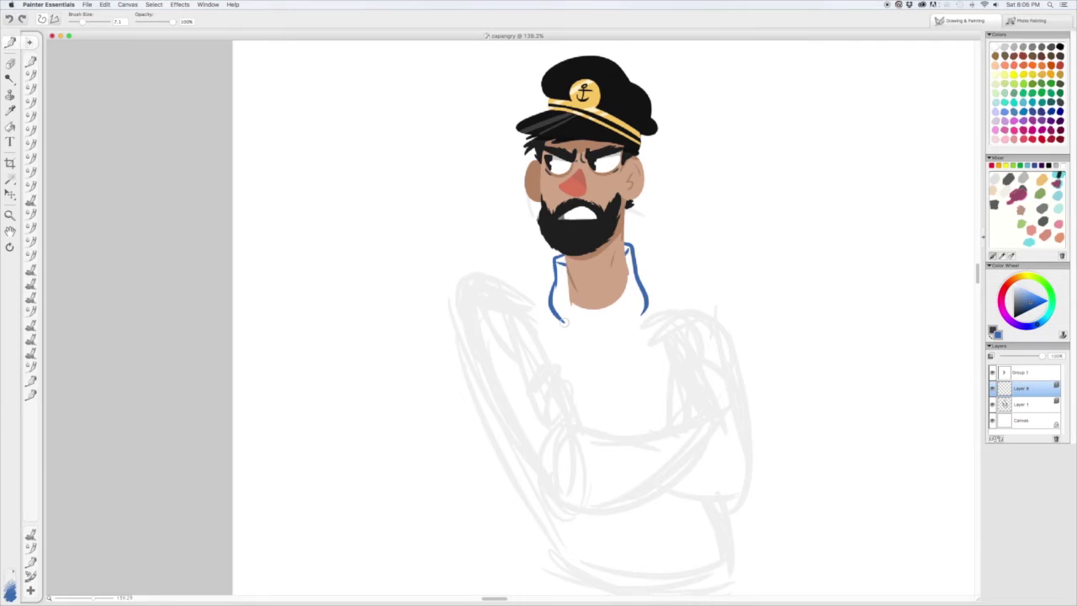
drag(552, 307, 646, 313)
Move the collar layer above the head group, clean up its upper corners, and fill the turtleneck with solid blue.
drag(1020, 388, 1015, 379)
alt+click(569, 254)
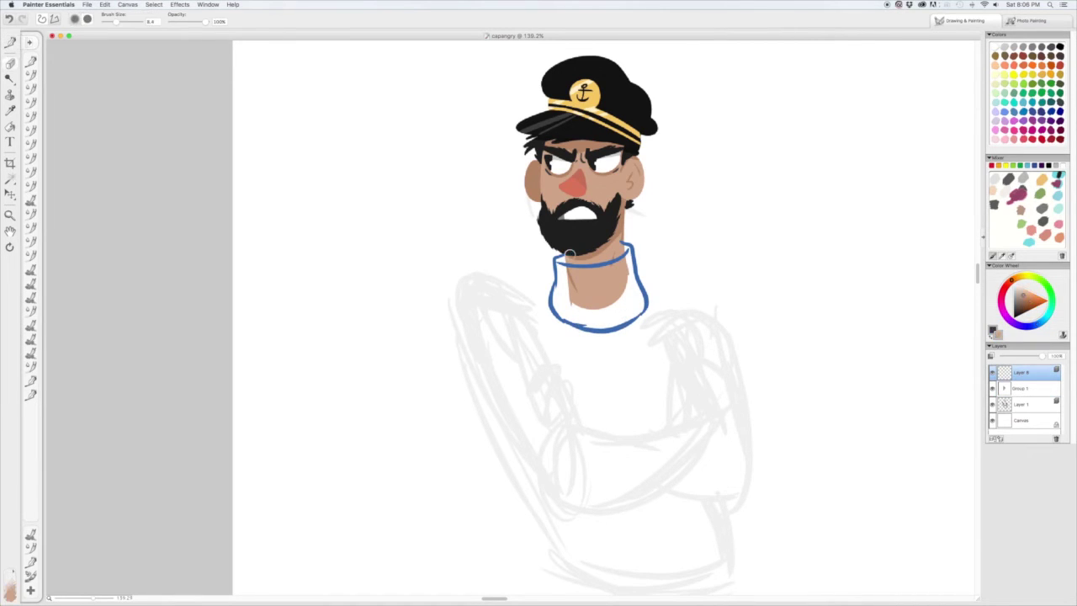
alt+click(628, 249)
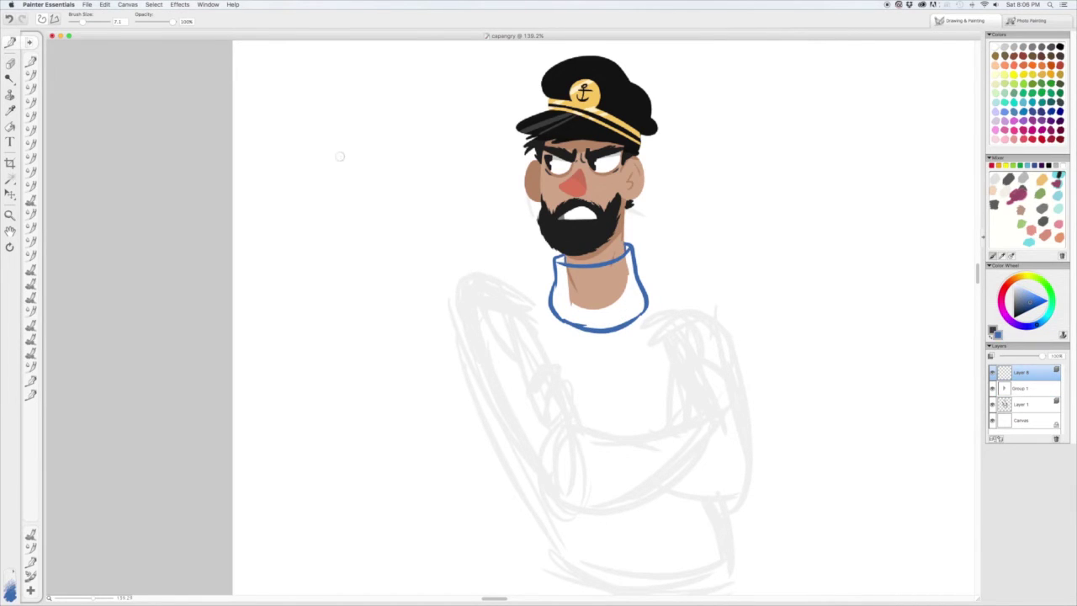
key(k)
click(566, 260)
key(b)
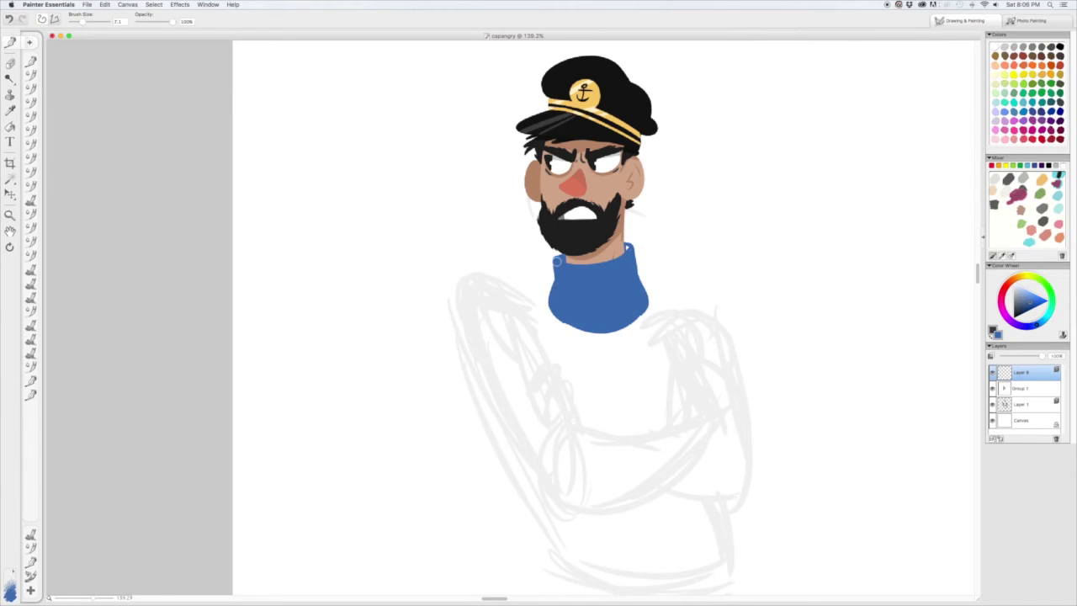
Outline both shoulders of the sweater in blue, sloping outward from the turtleneck with small folds beside the collar.
drag(617, 199, 642, 171)
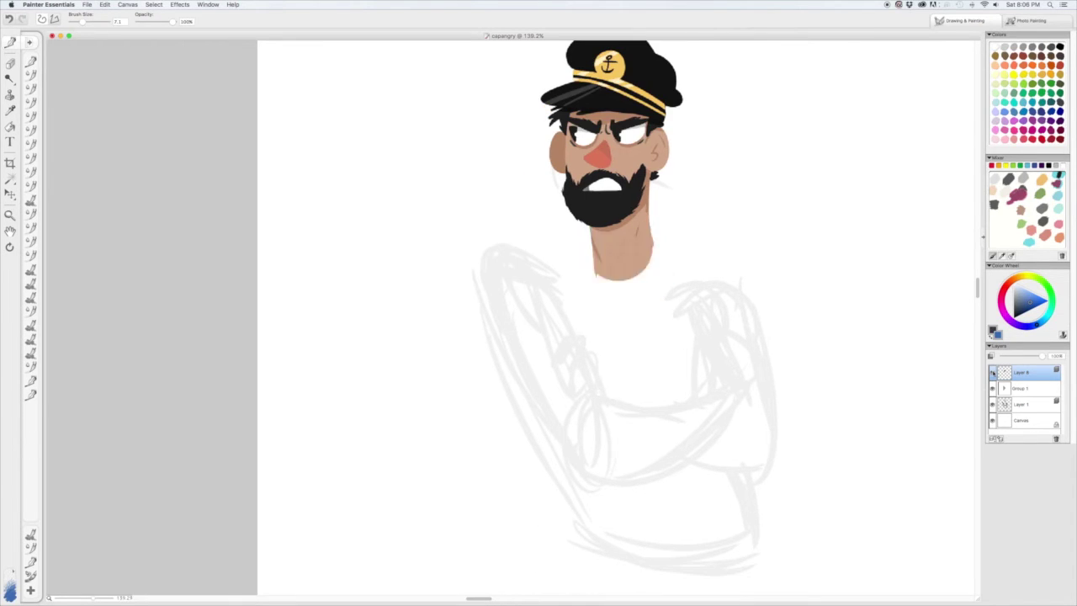
mouse_move(577, 249)
mouse_down()
mouse_move(540, 258)
mouse_move(501, 313)
mouse_up()
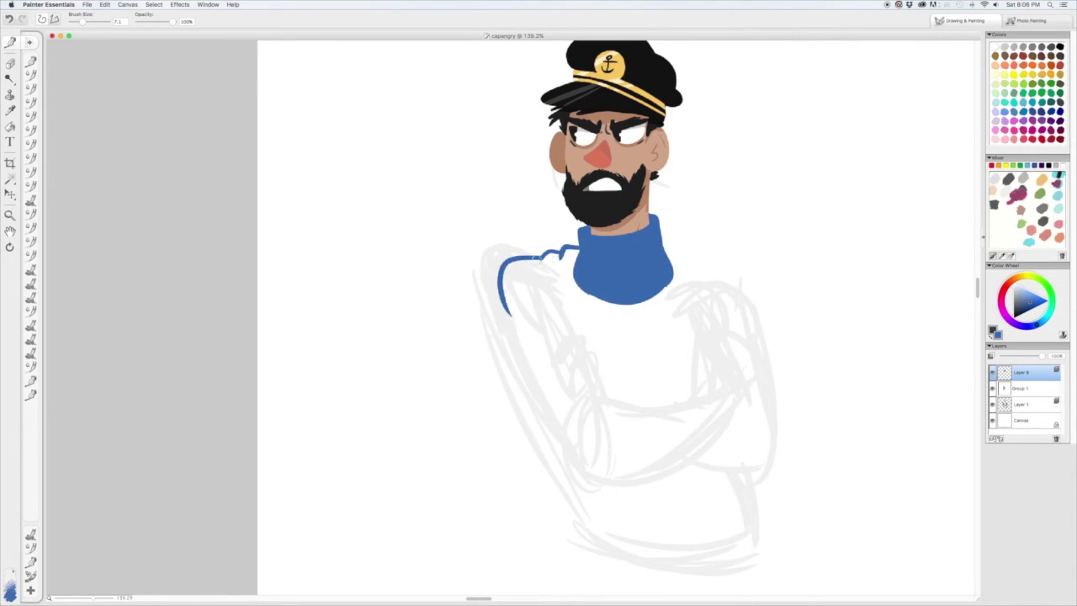
drag(664, 249, 742, 318)
Outline the outer edge of the bent arm in blue, from the shoulder down to a small fold at the elbow.
drag(499, 300, 580, 466)
key(super+z)
drag(499, 307, 589, 479)
drag(589, 479, 694, 387)
key(super+z)
key(super+z)
mouse_move(555, 433)
mouse_down()
mouse_move(570, 459)
mouse_move(618, 401)
mouse_up()
key(super+z)
mouse_move(581, 319)
mouse_down()
mouse_move(626, 399)
mouse_move(732, 486)
mouse_up()
key(super+z)
key(super+z)
key(super+z)
drag(553, 433, 562, 458)
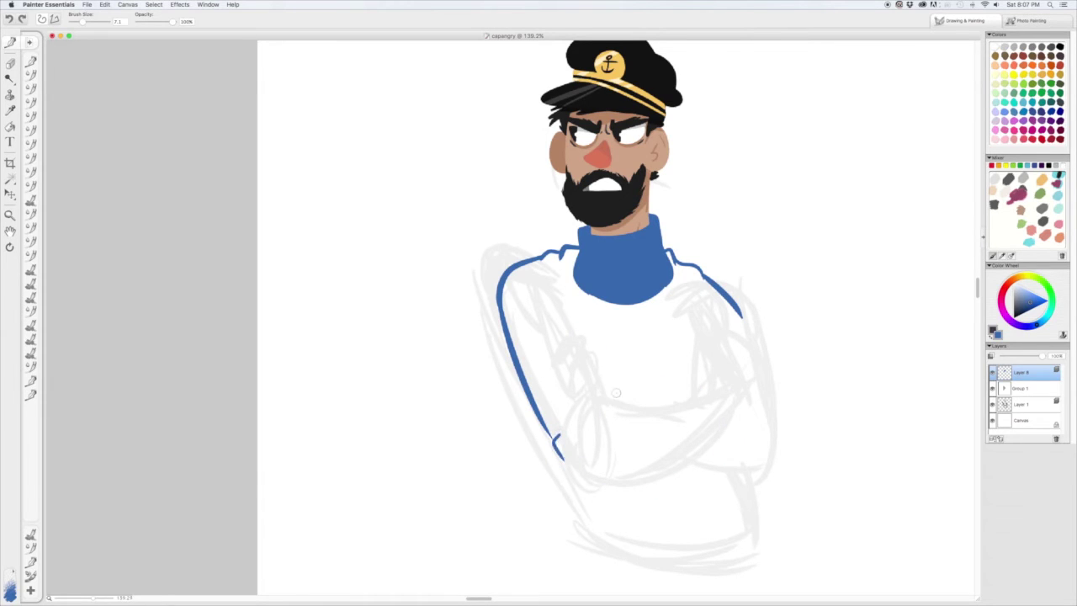
Outline the crossed forearm with its cuff and inner-elbow crease, plus the outer edge of the other arm, in blue.
mouse_move(679, 395)
mouse_down()
mouse_move(704, 388)
mouse_move(726, 449)
mouse_up()
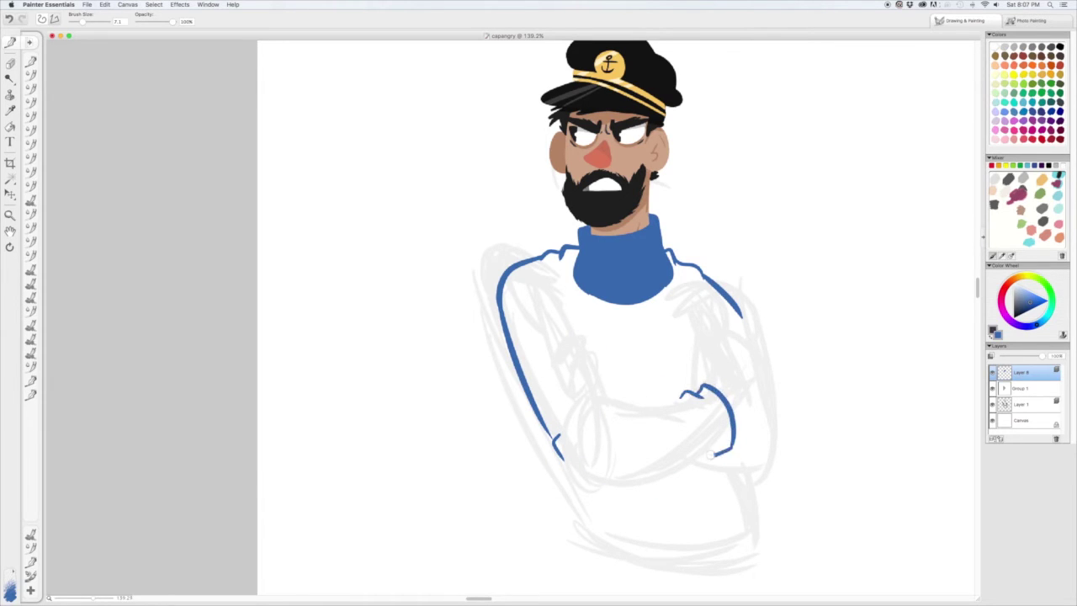
drag(557, 459, 717, 450)
drag(597, 395, 683, 399)
mouse_move(740, 311)
mouse_down()
mouse_move(738, 481)
mouse_move(692, 484)
mouse_move(772, 458)
mouse_move(690, 481)
mouse_up()
key(super+z)
key(super+z)
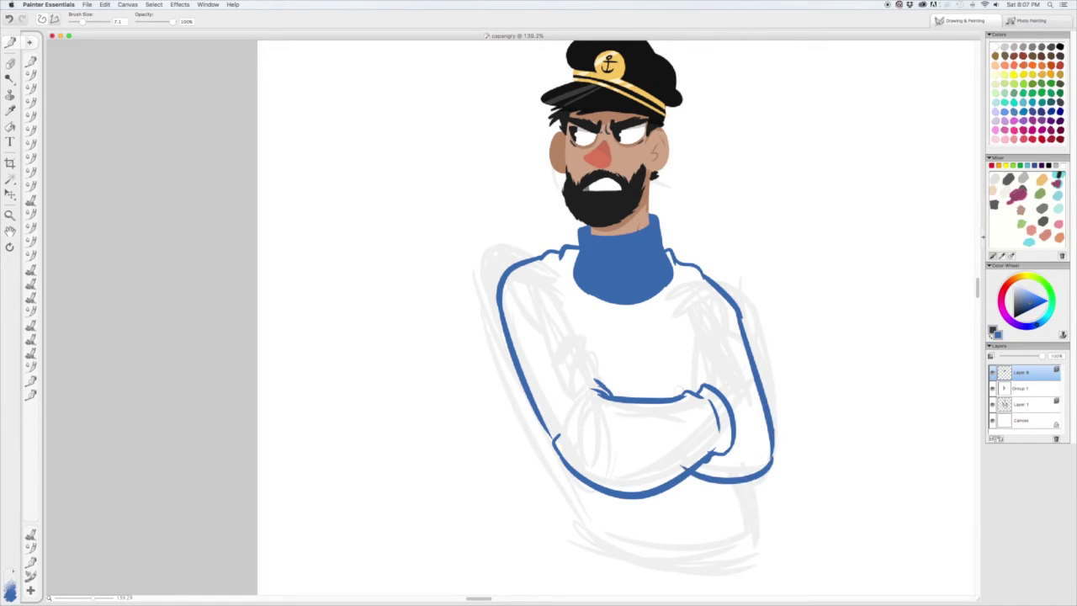
key(super+z)
drag(593, 365, 633, 398)
Outline the sides of the lower torso below the crossed arms and close them with a curved hem band.
drag(567, 492, 587, 543)
drag(740, 476, 755, 540)
key(super+z)
key(super+z)
mouse_move(530, 395)
mouse_down()
mouse_move(547, 513)
mouse_move(572, 542)
mouse_up()
drag(738, 483, 740, 555)
key(super+z)
key(super+z)
key(super+z)
drag(551, 433, 593, 559)
drag(740, 481, 761, 555)
key(super+z)
drag(589, 559, 740, 572)
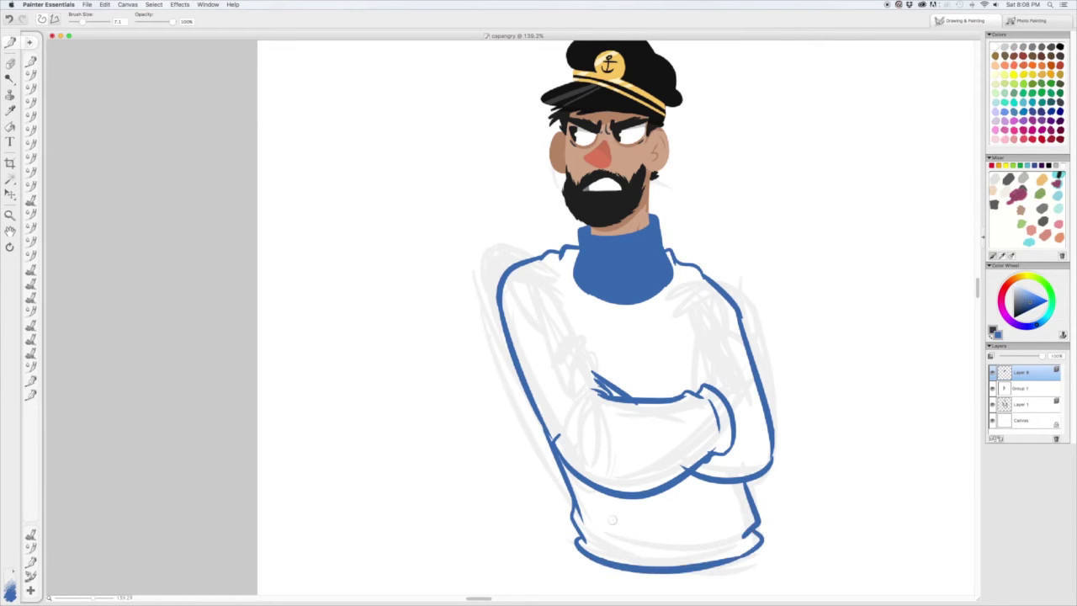
Fill the outlined body and arms with blue and brighten the colour slightly with Brightness/Contrast.
key(k)
click(573, 316)
key(b)
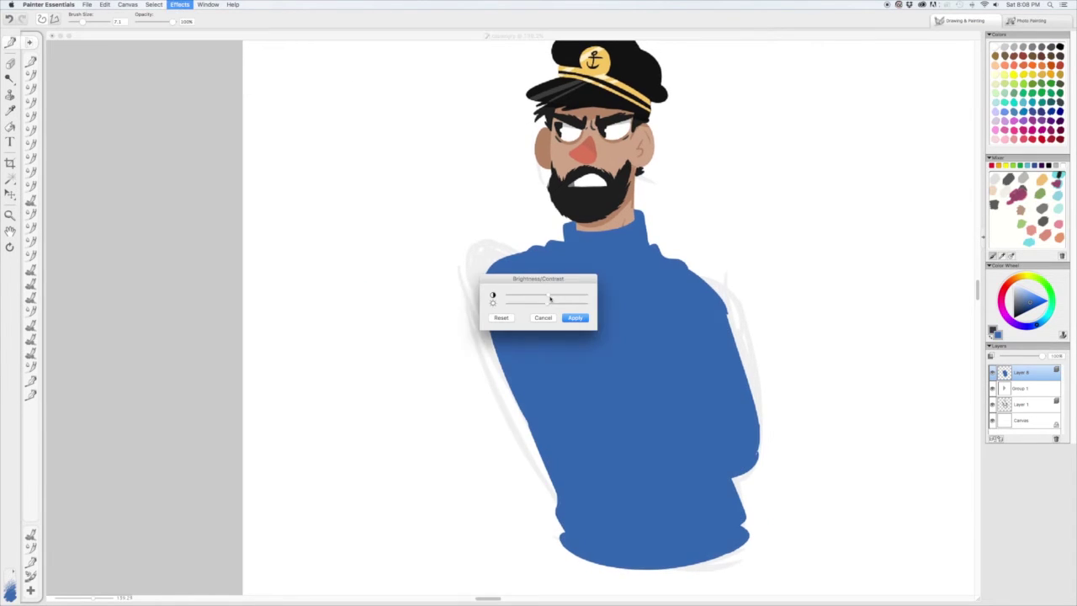
drag(550, 302, 554, 306)
click(575, 317)
Paint a black open jacket inside the body shape, covering both sleeves and leaving the turtleneck and front strip blue.
drag(558, 242, 586, 340)
key(ctrl+z)
drag(558, 242, 597, 380)
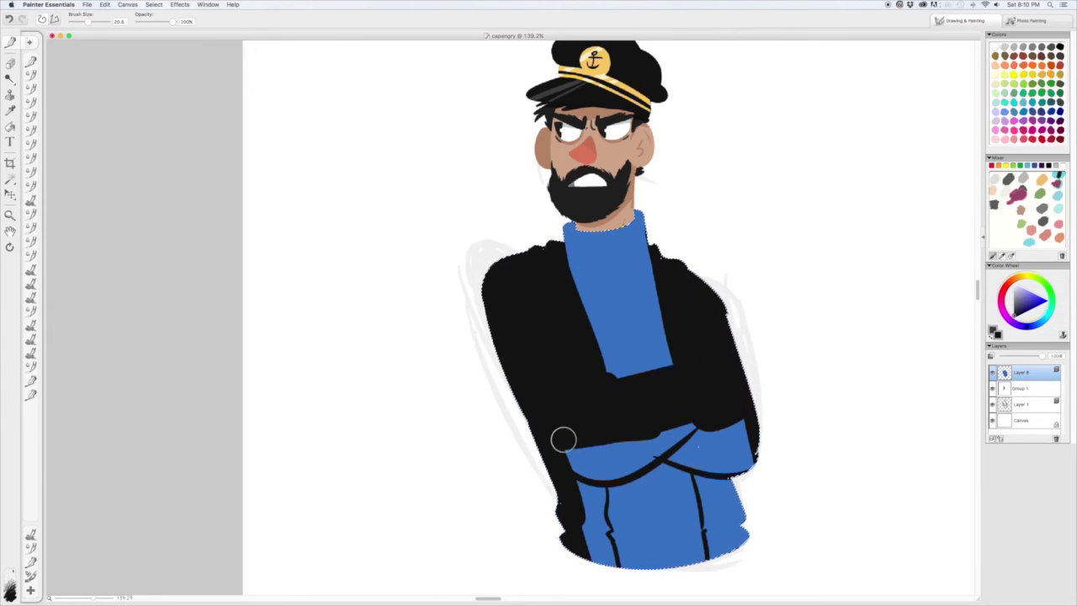
mouse_move(667, 433)
mouse_down()
mouse_move(599, 498)
mouse_move(610, 575)
mouse_up()
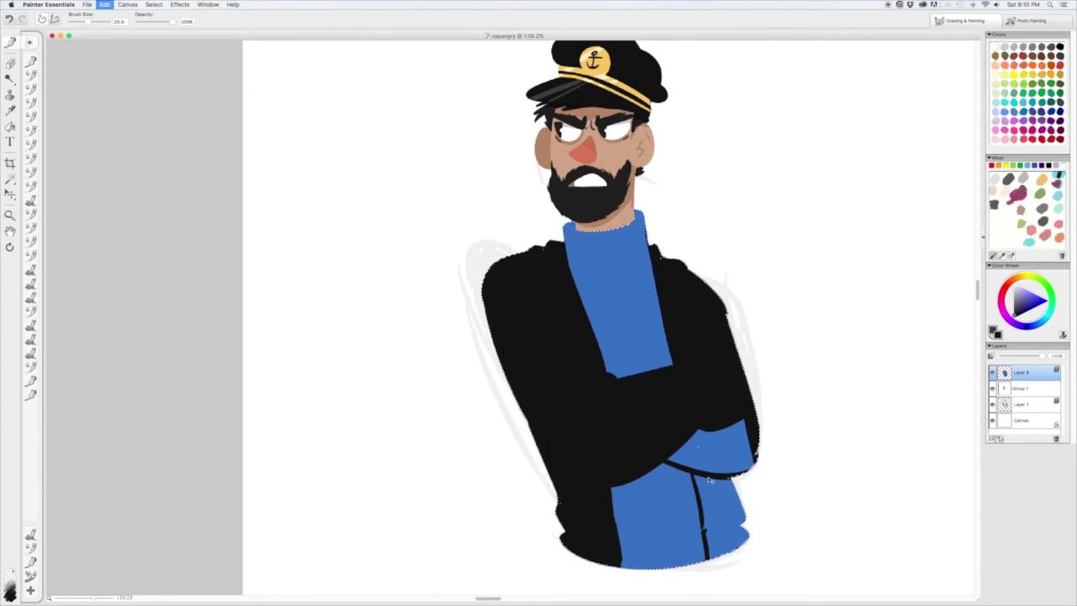
drag(709, 480, 694, 435)
scroll(706, 505, up, 2)
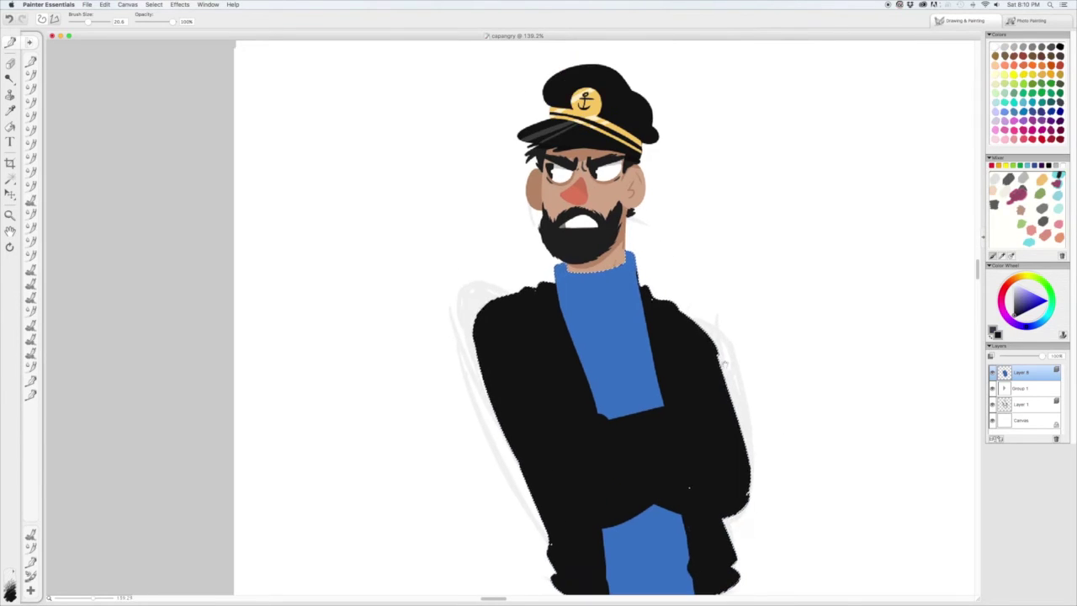
scroll(294, 260, down, 3)
Choose a darker blue from the sweater's colour and paint rib and fold lines on the turtleneck collar.
alt+click(548, 235)
drag(559, 225, 542, 269)
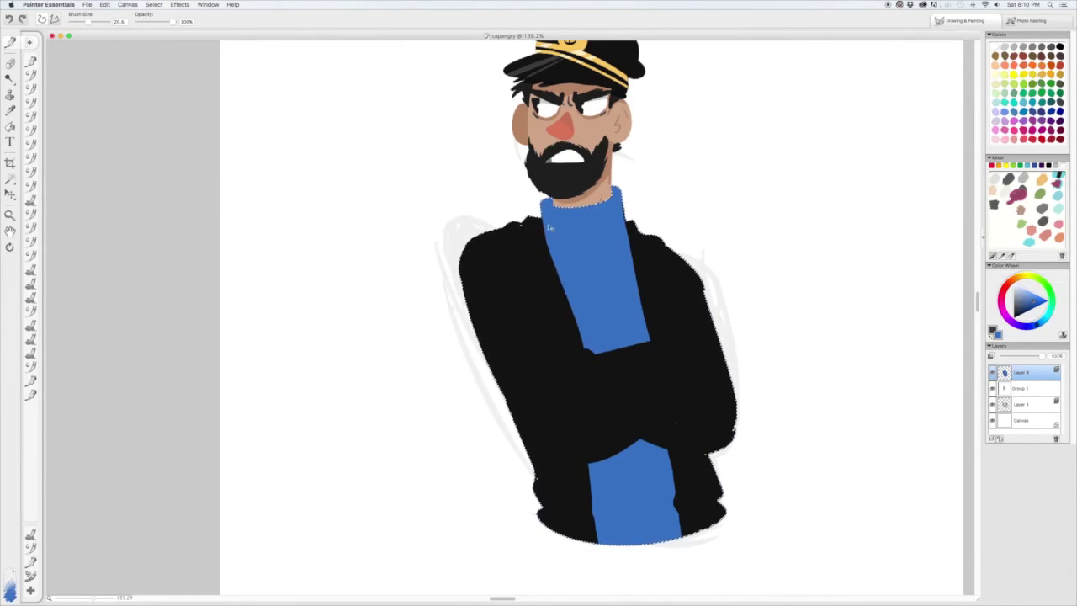
key(super+z)
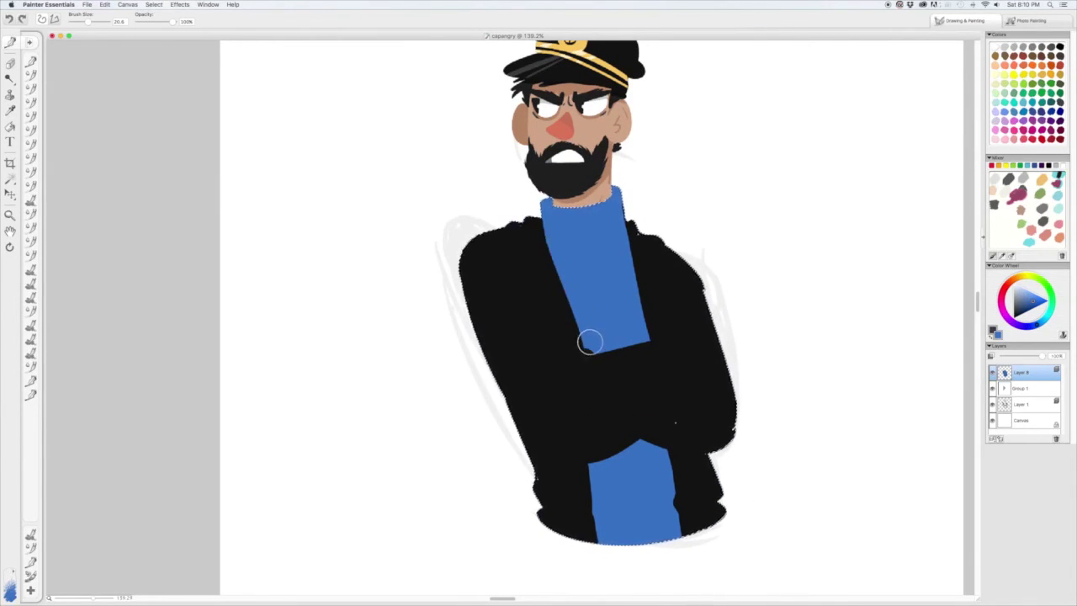
scroll(586, 208, up, 1)
click(1033, 307)
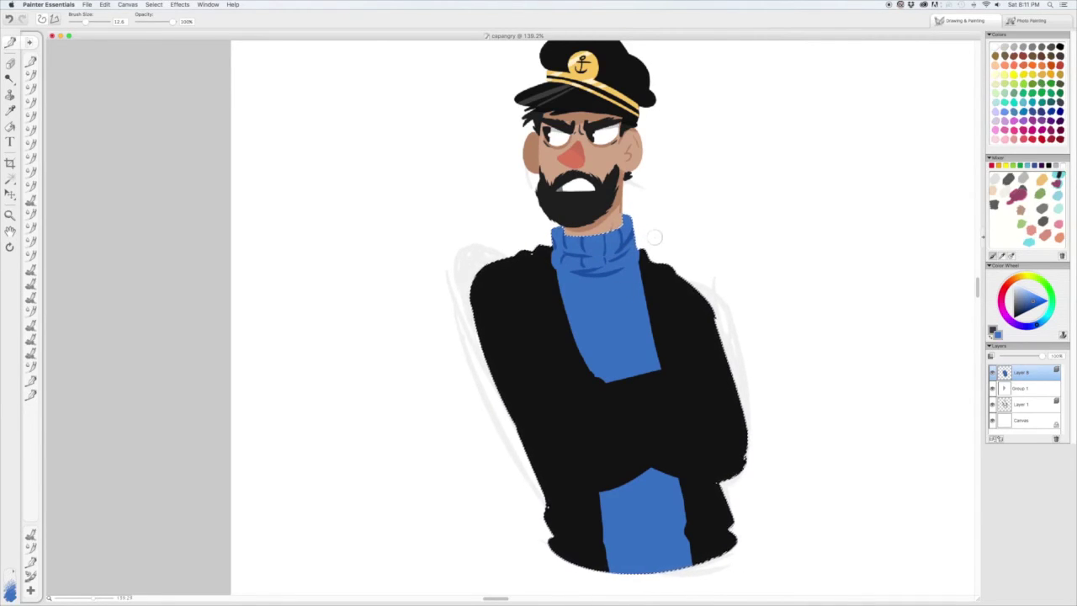
scroll(538, 320, down, 5)
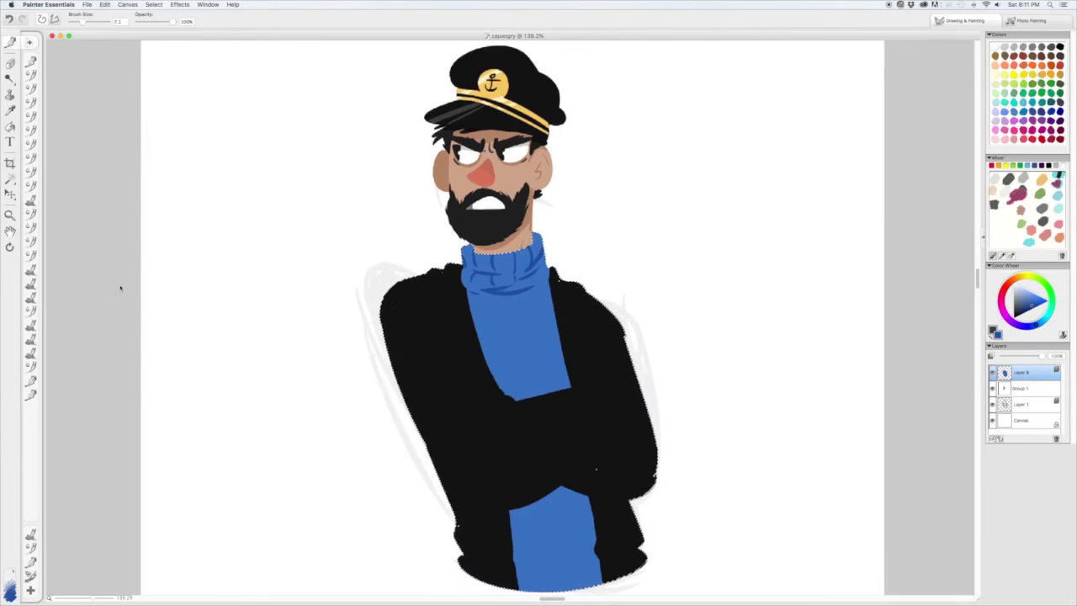
Draw thin dark grey contour lines along the crossed forearm's underside, its elbow and its cuff.
drag(559, 322, 513, 303)
key(ctrl+z)
drag(526, 417, 635, 380)
mouse_move(475, 362)
mouse_down()
mouse_move(530, 415)
mouse_move(634, 378)
mouse_move(660, 347)
mouse_up()
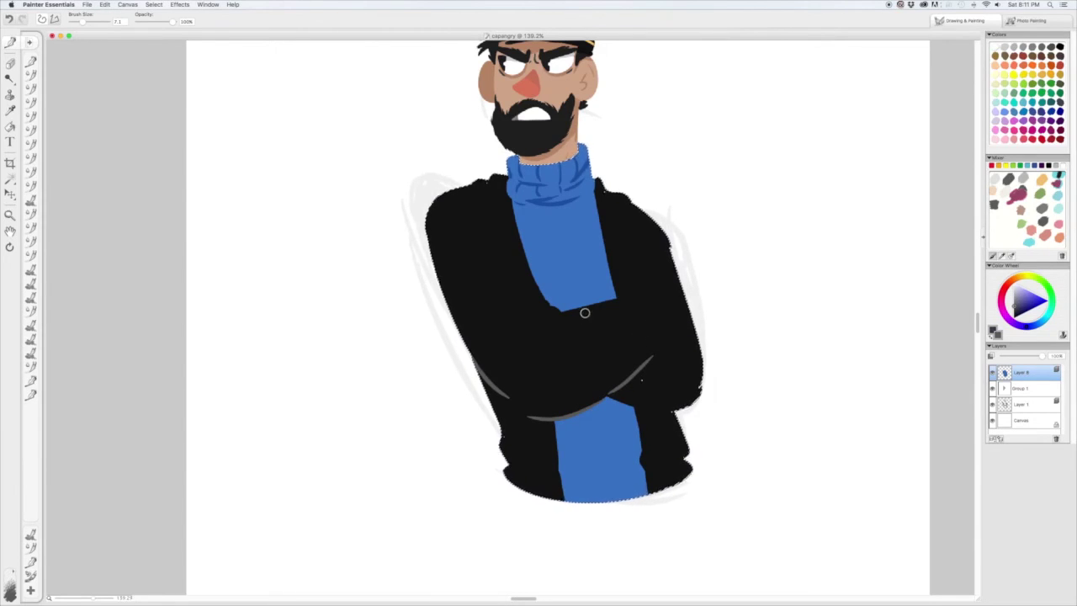
scroll(667, 350, up, 3)
scroll(667, 350, left, 2)
drag(661, 345, 686, 397)
Add grey contour and crease lines on the jacket's upper sleeves, inner elbow, hem band and under the other arm.
drag(581, 352, 543, 264)
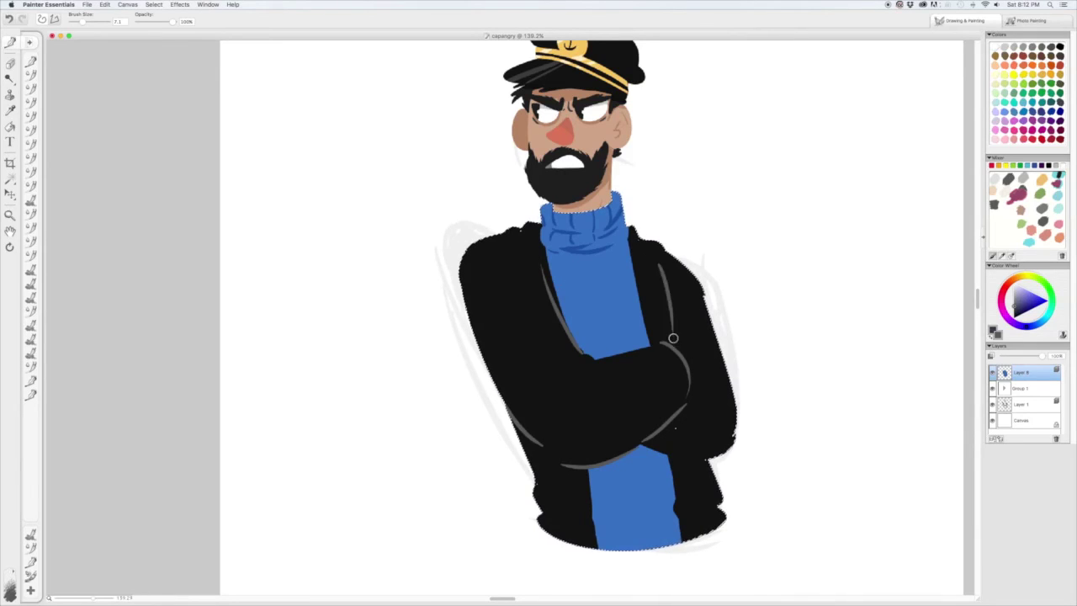
drag(655, 270, 673, 338)
drag(591, 356, 587, 387)
drag(725, 471, 705, 528)
drag(540, 508, 578, 521)
drag(722, 455, 688, 455)
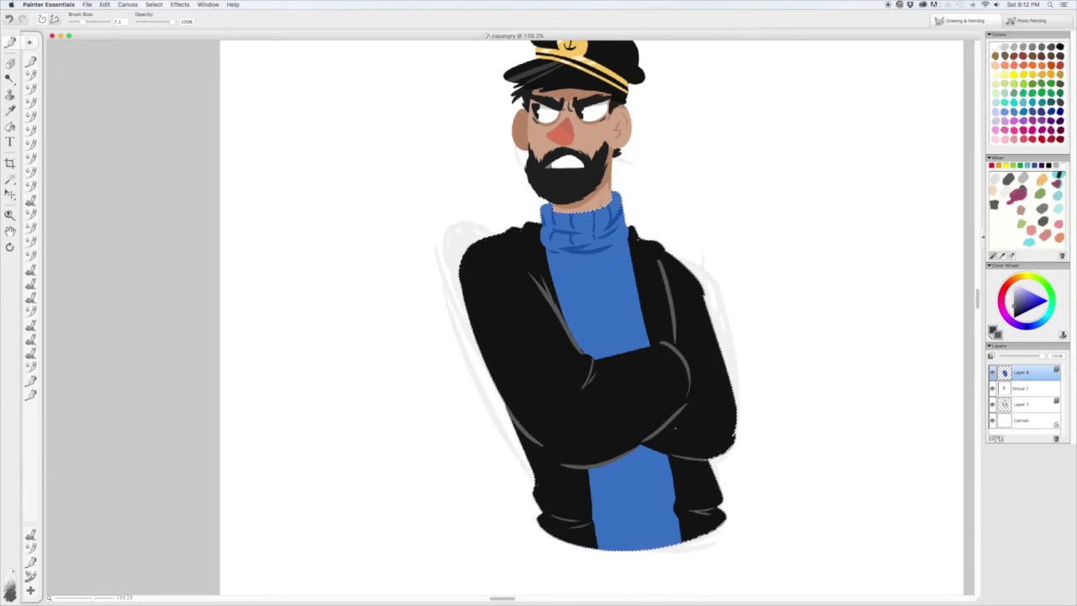
Clear the selection, show the painting at 100%, and save the file.
key(w)
key(super+alt+0)
key(super+s)
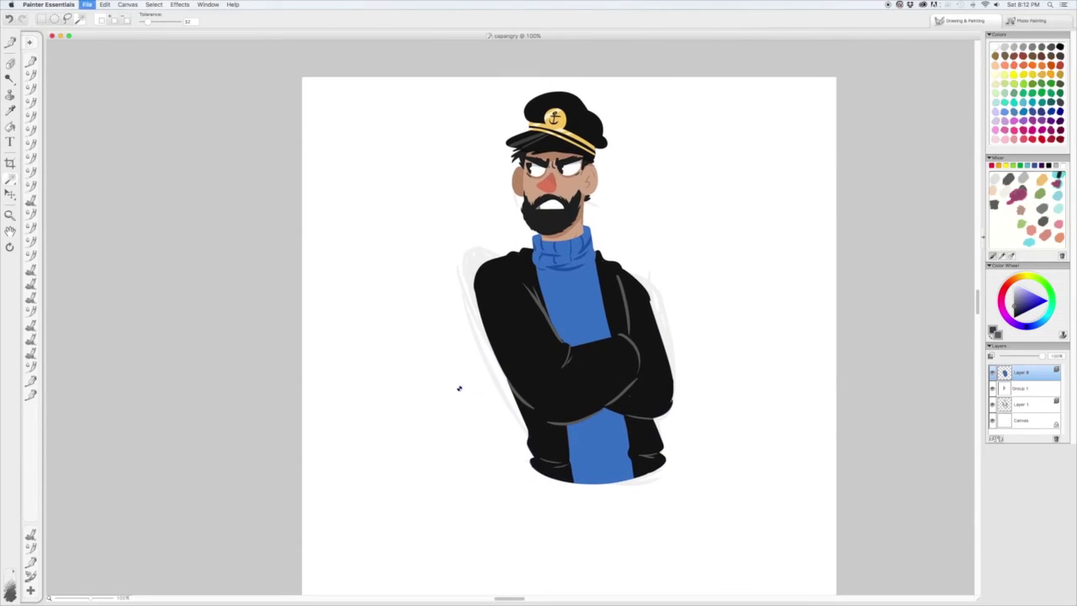
Sample the darker blue and paint ribbing lines on the sweater's lower hem.
key(b)
alt+click(585, 474)
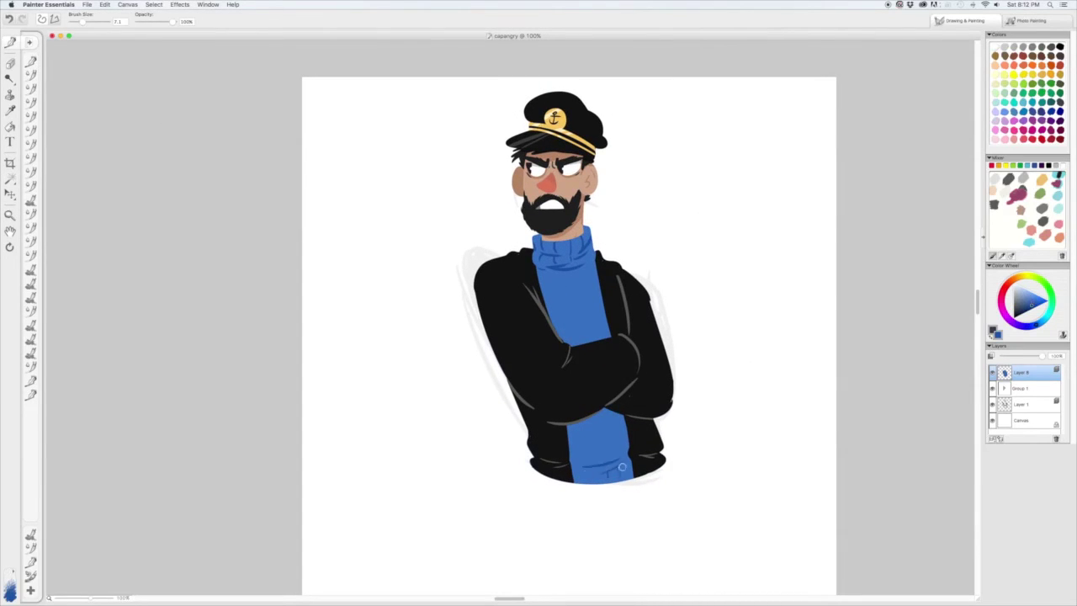
scroll(502, 249, up, 5)
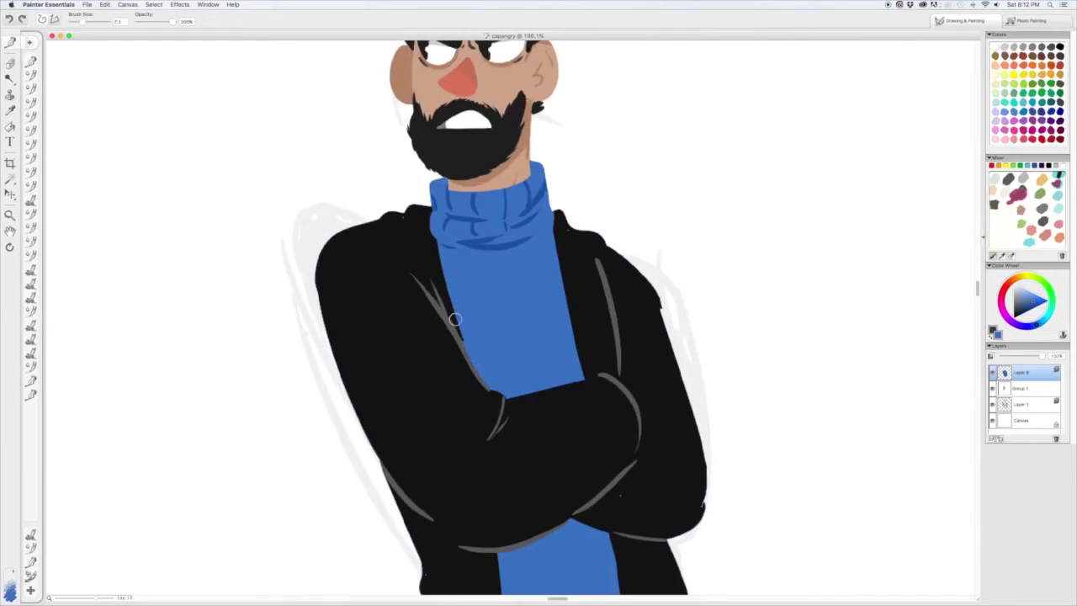
Sample the jacket's black, taper the grey contour lines around the forearm, and smooth the jacket's outer edges.
alt+click(482, 370)
drag(632, 464, 571, 520)
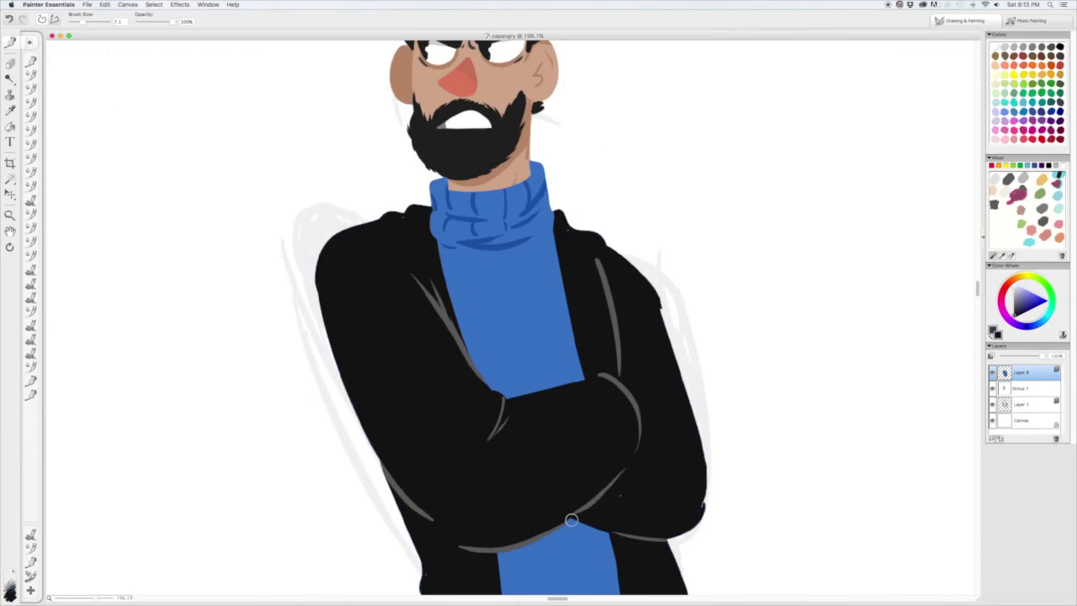
mouse_move(490, 558)
mouse_down()
mouse_move(661, 445)
mouse_move(613, 503)
mouse_move(694, 447)
mouse_up()
key(super+z)
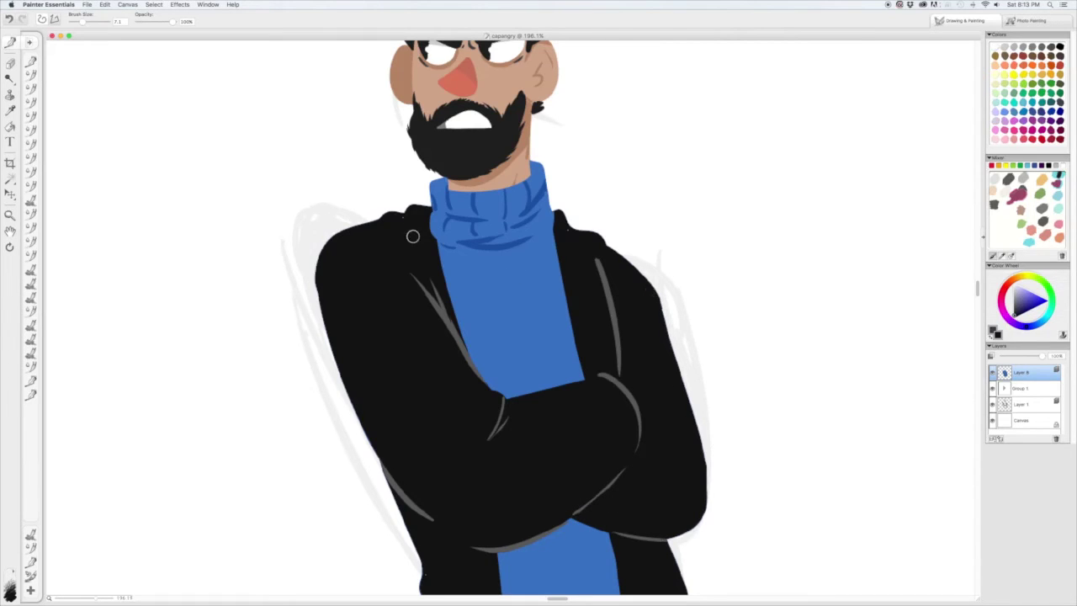
Add a new layer, outline a closed hand above the crossed forearm's cuff in skin colour, and fill it.
key(m)
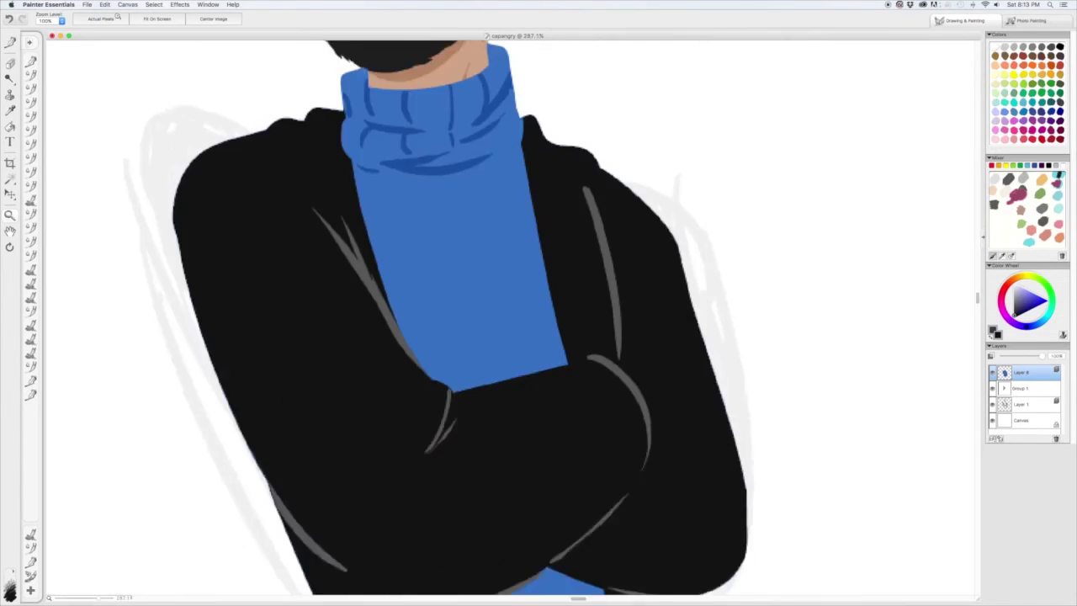
scroll(538, 337, up, 2)
key(b)
scroll(694, 352, down, 2)
key(ctrl+shift+n)
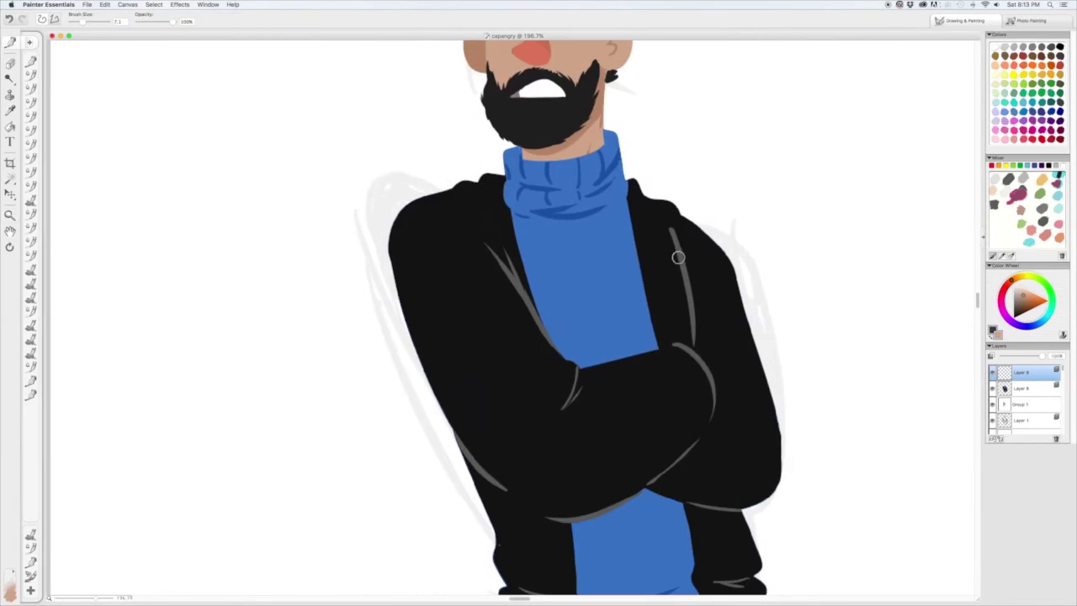
mouse_move(690, 345)
mouse_down()
mouse_move(730, 293)
mouse_move(754, 350)
mouse_move(725, 391)
mouse_up()
key(super+z)
mouse_move(745, 353)
mouse_down()
mouse_move(685, 368)
mouse_move(712, 409)
mouse_up()
scroll(716, 370, up, 1)
key(k)
click(716, 391)
key(b)
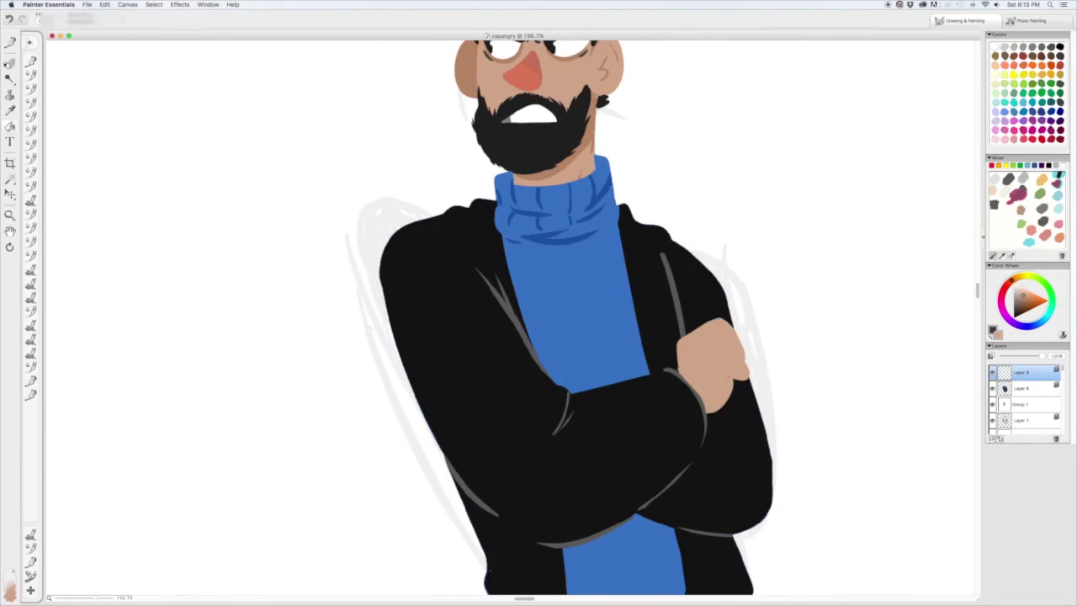
Switch to the jacket layer, paint out the old lapel crease, and add a grey line along the forearm's upper edge.
drag(681, 211, 707, 227)
click(1020, 388)
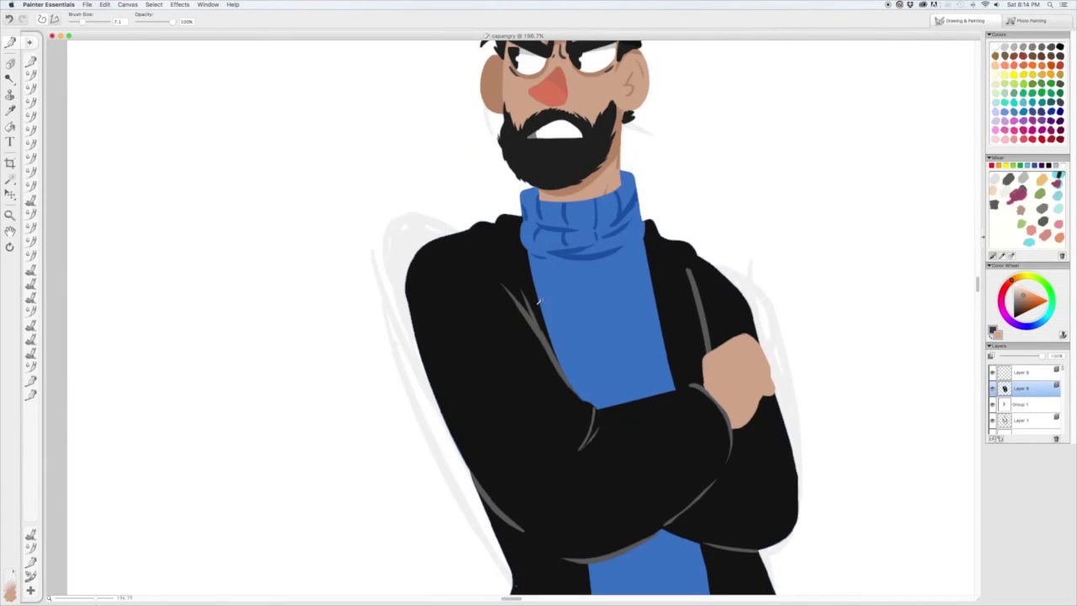
alt+click(544, 362)
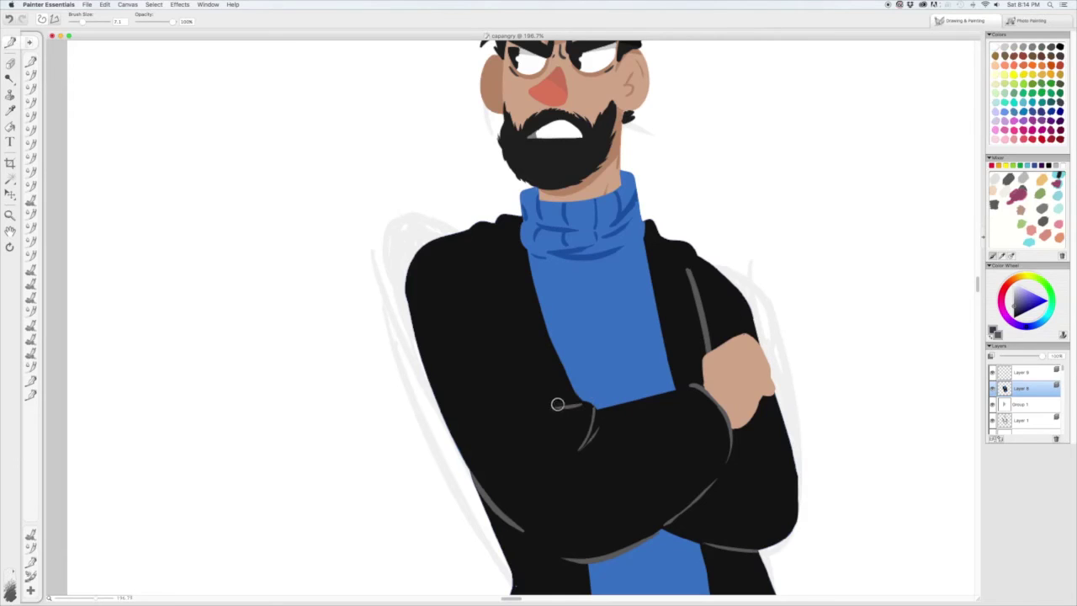
scroll(510, 209, down, 5)
scroll(592, 404, up, 5)
drag(559, 425, 597, 428)
key(super+z)
key(super+z)
scroll(584, 423, left, 2)
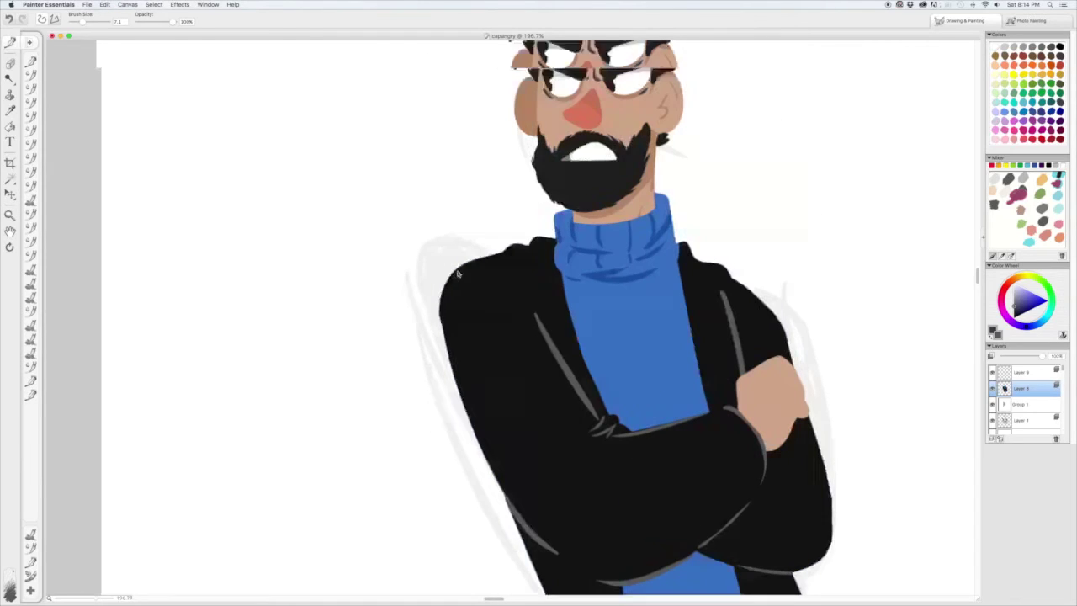
Redraw the grey crease lines running down the upper sleeve and into the inner elbow.
mouse_move(589, 402)
mouse_down()
mouse_move(575, 375)
mouse_move(602, 423)
mouse_up()
key(super+z)
key(super+z)
mouse_move(568, 364)
mouse_down()
mouse_move(577, 406)
mouse_move(614, 427)
mouse_up()
mouse_move(591, 389)
mouse_down()
mouse_move(619, 438)
mouse_move(580, 471)
mouse_up()
Try separate curled fingers in skin colour on the hand layer, gripping the upper sleeve above the inner elbow.
scroll(471, 379, right, 2)
scroll(471, 379, up, 1)
scroll(393, 374, left, 2)
scroll(393, 374, up, 4)
mouse_move(555, 424)
mouse_down()
mouse_move(535, 443)
mouse_move(592, 456)
mouse_move(585, 448)
mouse_move(599, 473)
mouse_up()
drag(542, 432, 577, 437)
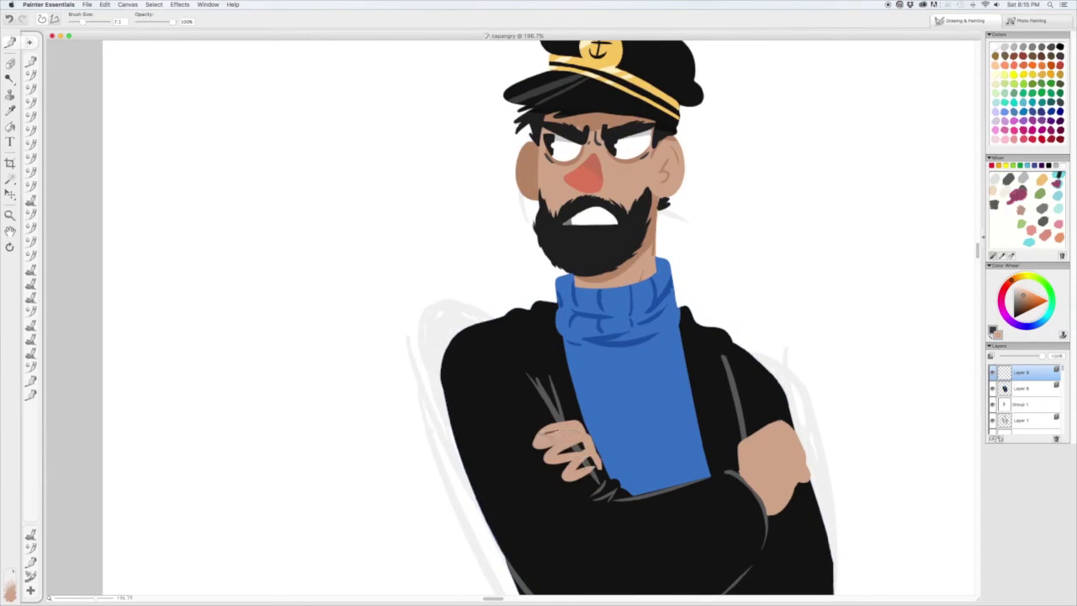
scroll(585, 199, down, 5)
mouse_move(555, 362)
mouse_down()
mouse_move(589, 404)
mouse_move(589, 383)
mouse_up()
drag(568, 345, 589, 392)
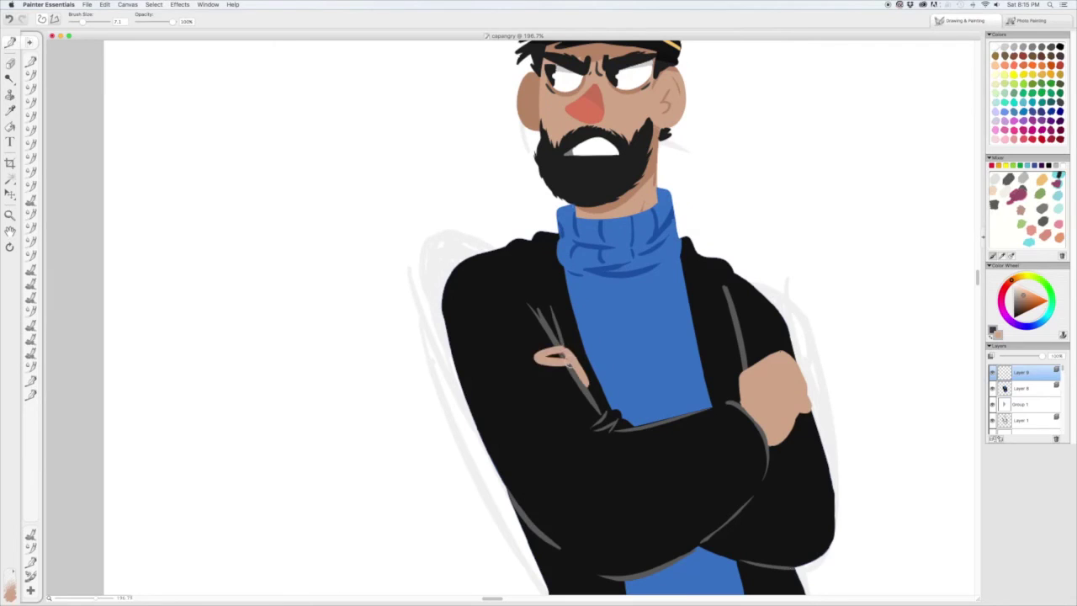
key(super+z)
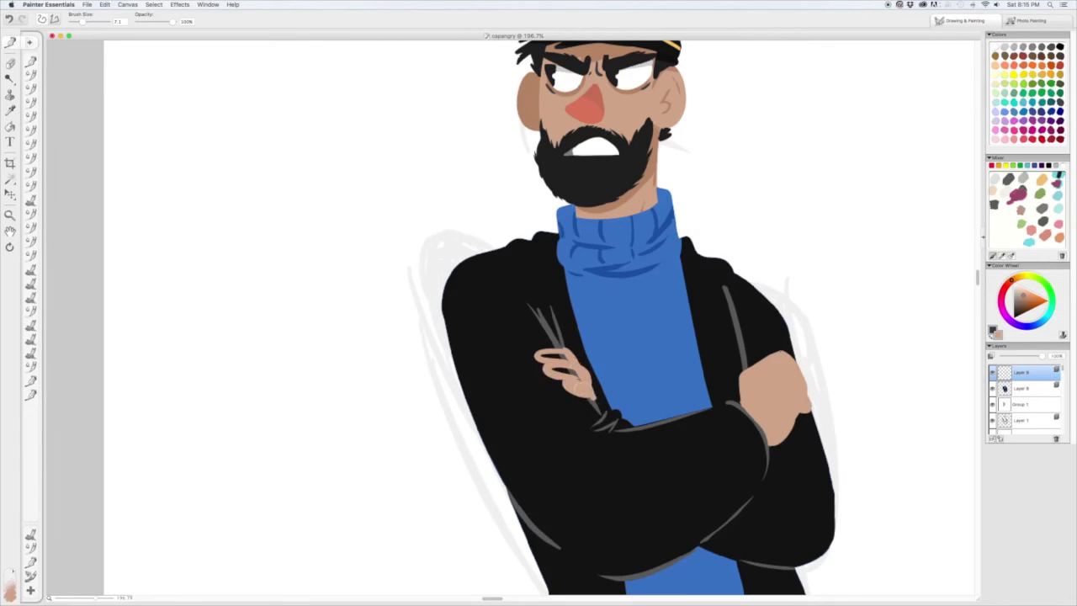
Repaint the tucked hand as a compact row of overlapping fingers on the upper sleeve, comparing versions with undo and redo.
scroll(574, 357, right, 3)
scroll(574, 357, down, 1)
mouse_move(514, 330)
mouse_down()
mouse_move(526, 280)
mouse_move(523, 323)
mouse_move(539, 355)
mouse_move(515, 321)
mouse_move(535, 345)
mouse_up()
key(super+z)
key(super+z)
key(super+z)
key(super+shift+z)
key(super+shift+z)
key(super+shift+z)
key(super+z)
key(super+shift+z)
key(super+z)
key(super+shift+z)
key(super+z)
key(super+shift+z)
key(super+z)
key(super+z)
key(super+z)
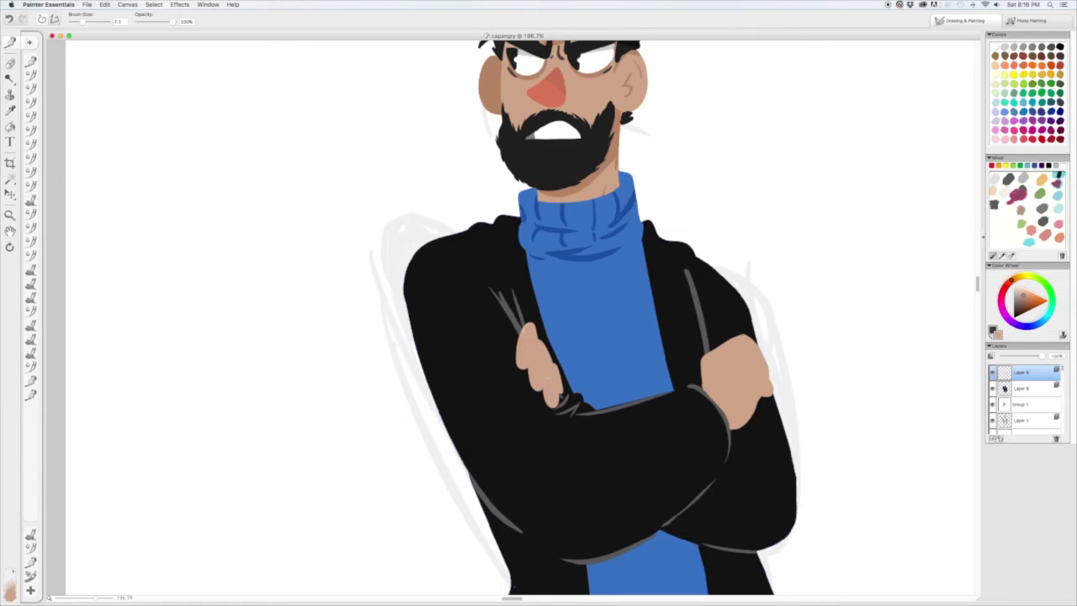
Check the whole figure at 100% with the tucked fingers removed, and restore the fingers on the upper sleeve.
key(m)
key(super+alt+0)
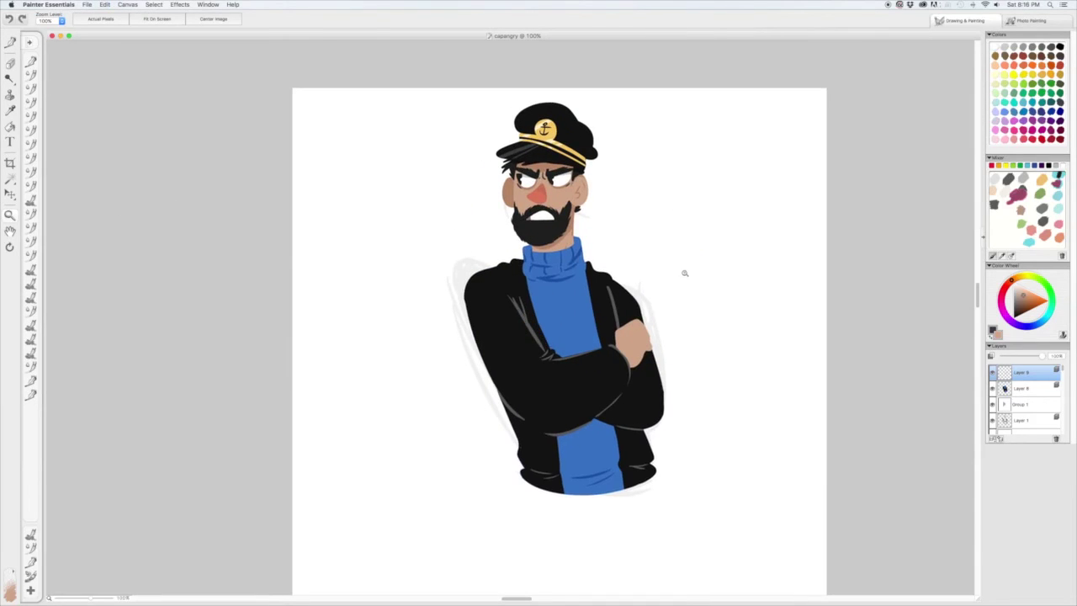
drag(737, 257, 370, 396)
key(b)
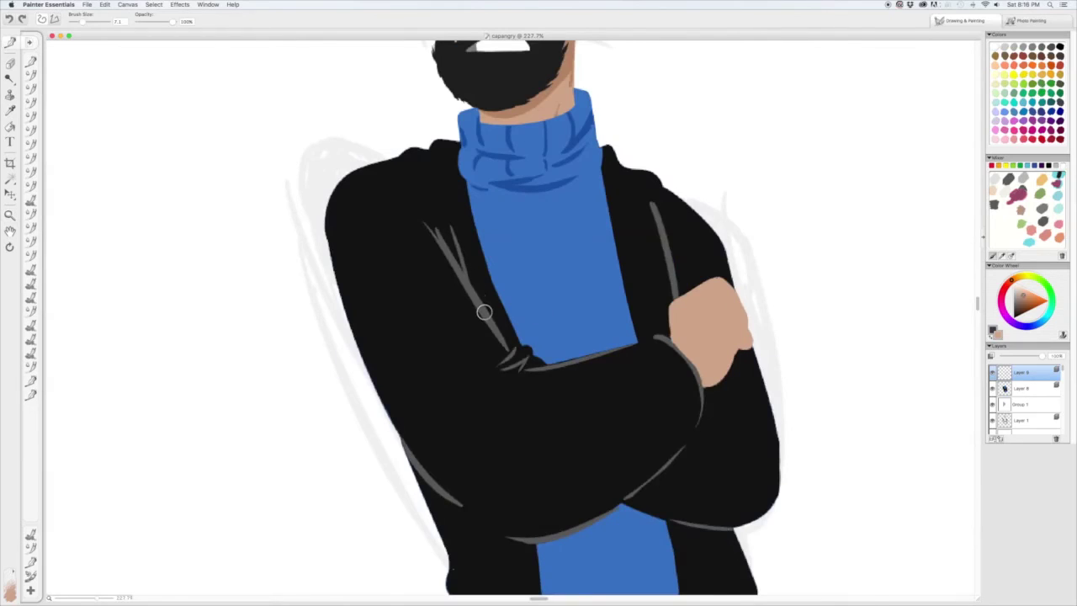
drag(404, 168, 521, 252)
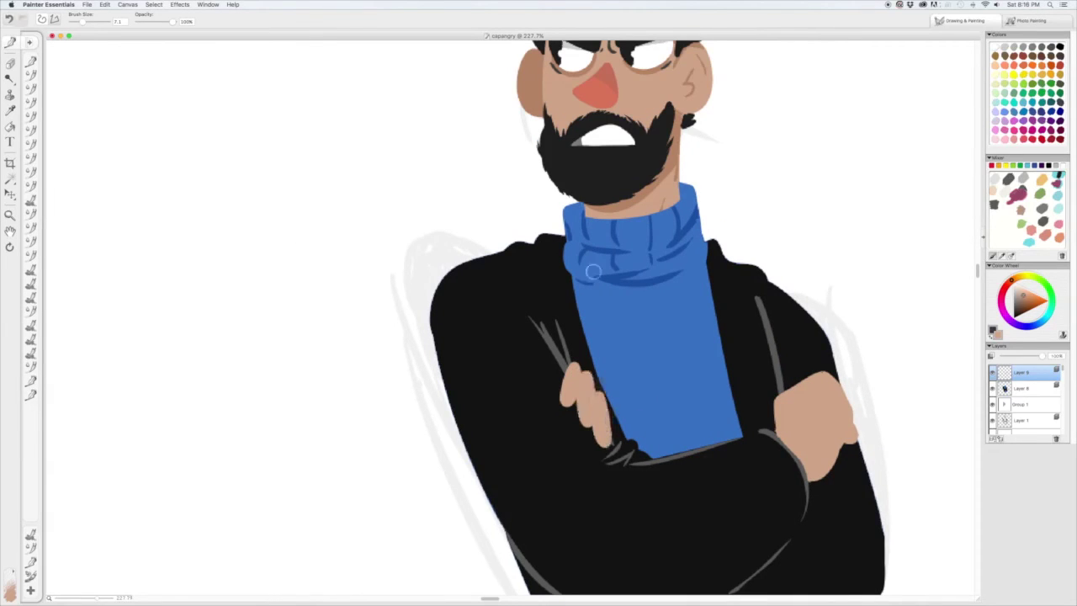
Repaint the tucked hand as a compact stack of curled fingers in skin colour on the upper sleeve.
key(super+z)
mouse_move(587, 391)
mouse_down()
mouse_move(572, 378)
mouse_move(601, 412)
mouse_move(587, 421)
mouse_up()
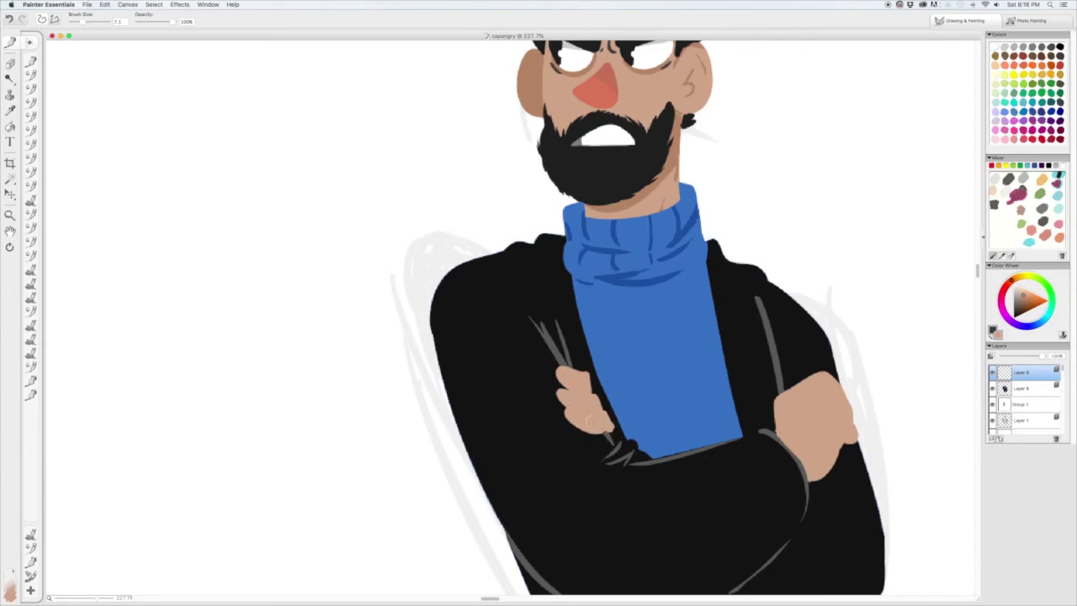
scroll(622, 334, down, 5)
scroll(623, 335, up, 4)
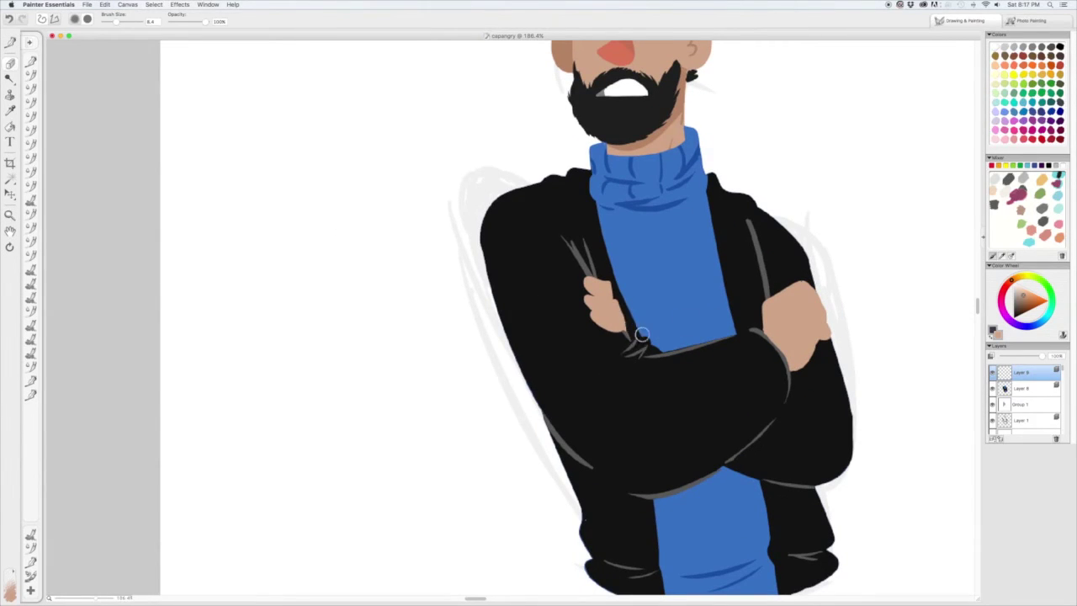
scroll(641, 334, up, 5)
scroll(641, 334, right, 2)
Select the hands by colour and try brown crease lines between the outer hand's fingers, comparing with undo and redo.
key(w)
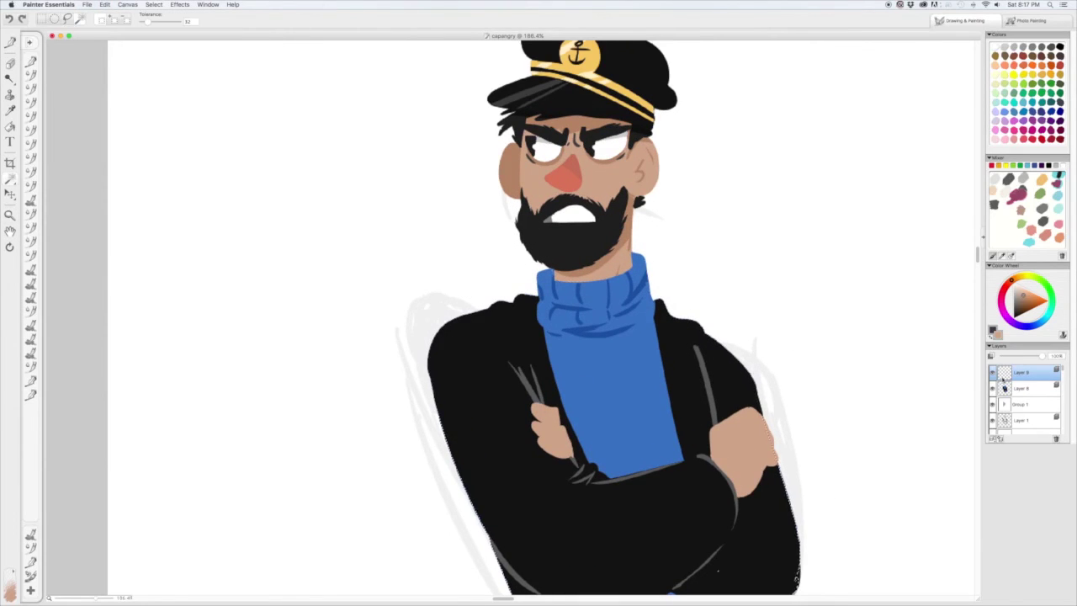
scroll(446, 235, up, 2)
scroll(445, 235, left, 1)
key(b)
drag(760, 457, 788, 458)
key(super+z)
key(super+shift+z)
key(super+z)
key(super+shift+z)
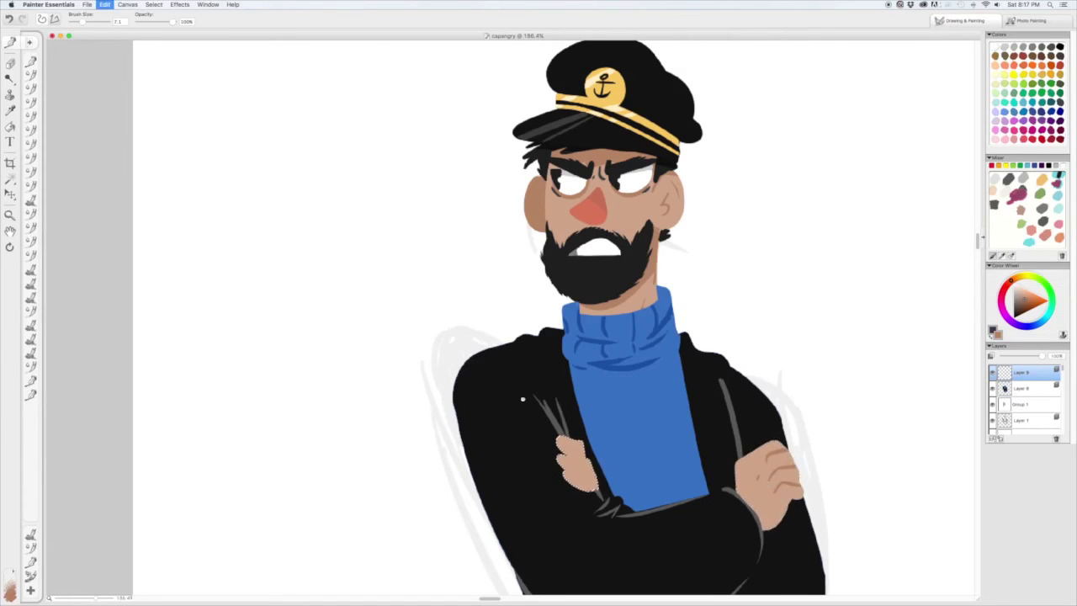
Paint brown separation lines between the tucked fingers and redraw the outer hand's finger creases with a shaded knuckle side.
scroll(618, 317, down, 3)
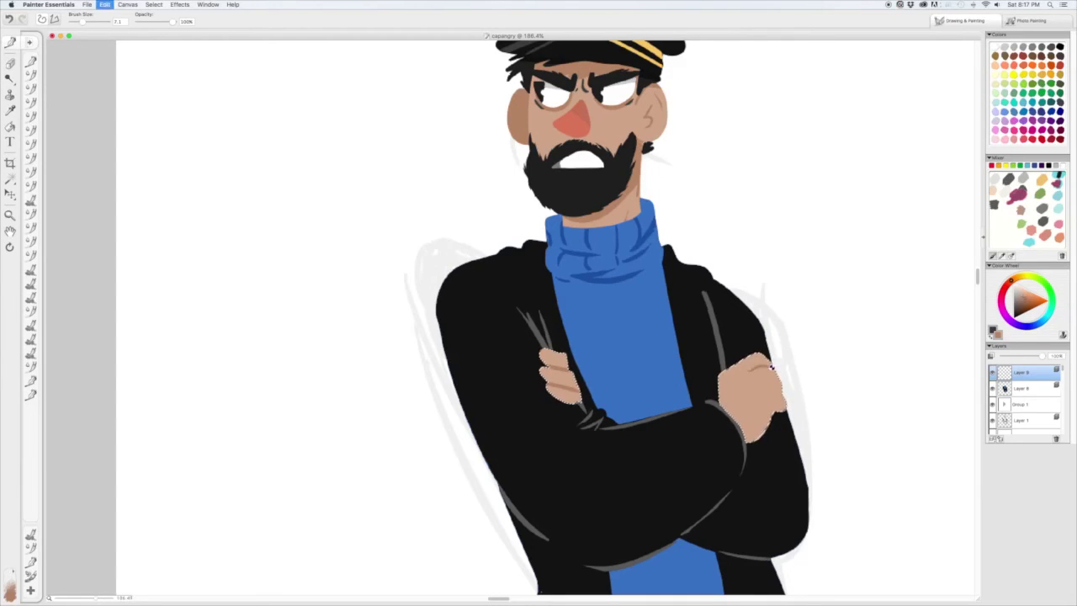
drag(746, 375, 759, 384)
alt+click(757, 430)
scroll(618, 317, down, 3)
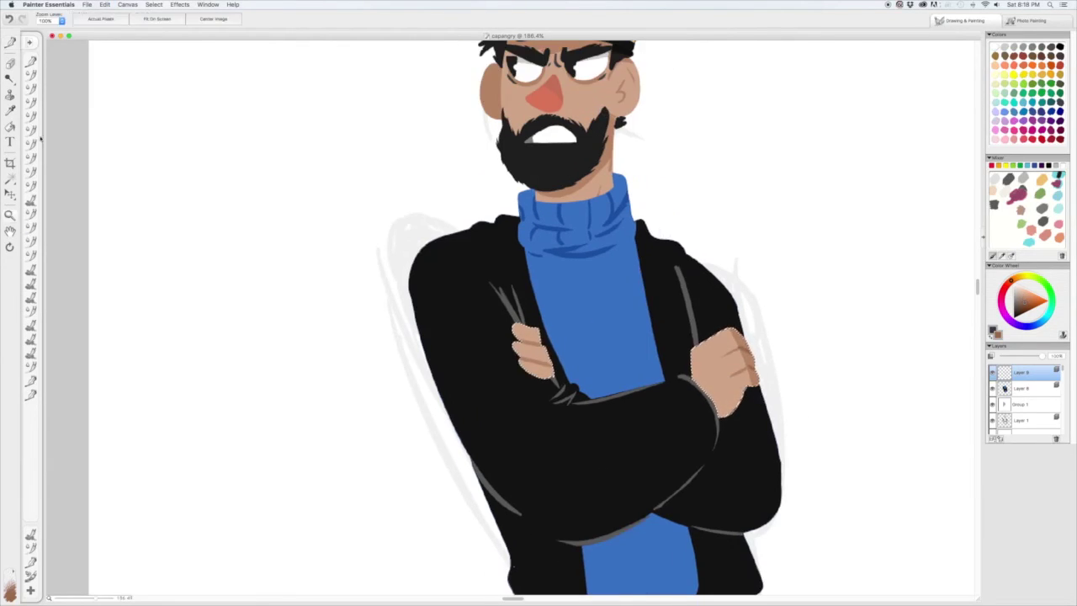
Try extra skin-tone strokes across the outer hand at 100% zoom, and undo them.
key(super+alt+0)
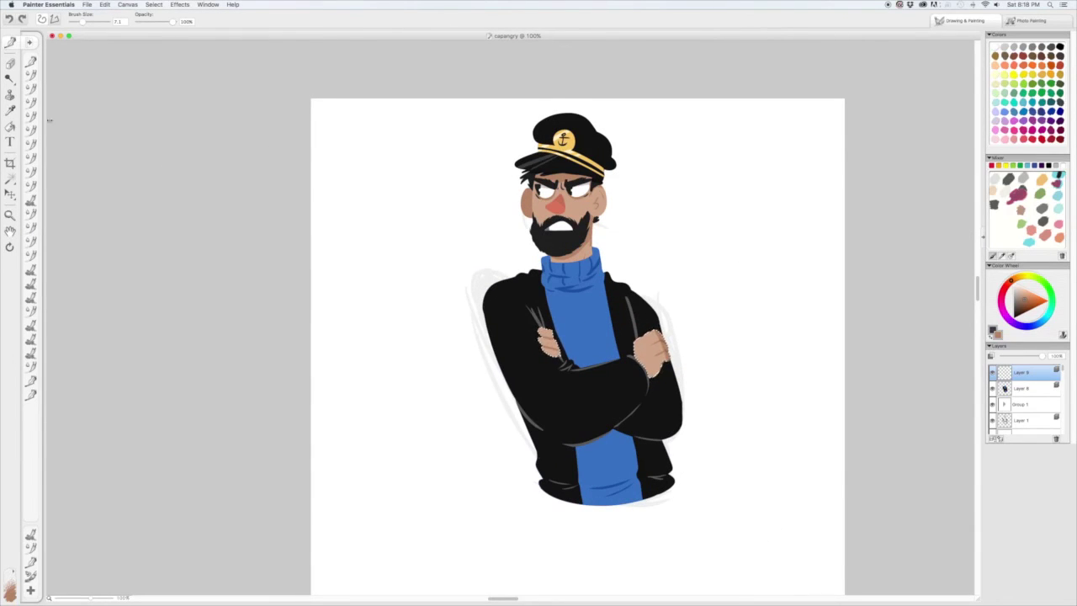
alt+click(660, 343)
drag(652, 332, 654, 370)
key(super+z)
key(super+z)
key(super+z)
Paint a darker skin shade along the outer hand's wrist where it meets the jacket cuff.
key(k)
drag(726, 287, 759, 281)
key(b)
drag(668, 351, 657, 377)
key(bracketleft)
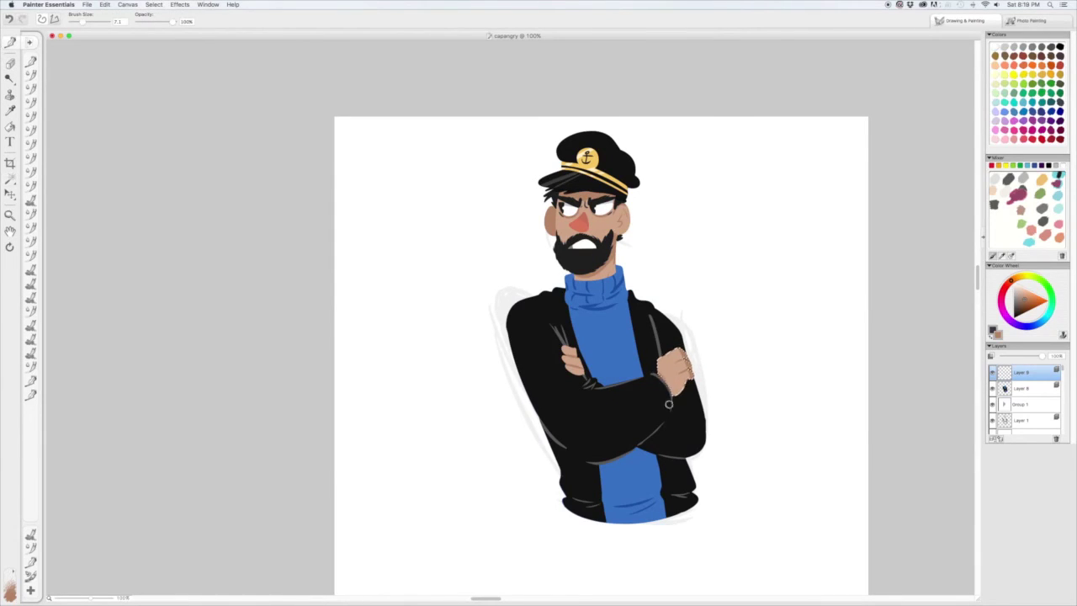
Paint a black anchor emblem on the turtleneck's chest and a dark blue shadow on the lower sweater beneath the crossed arms.
drag(675, 410, 711, 402)
alt+click(641, 335)
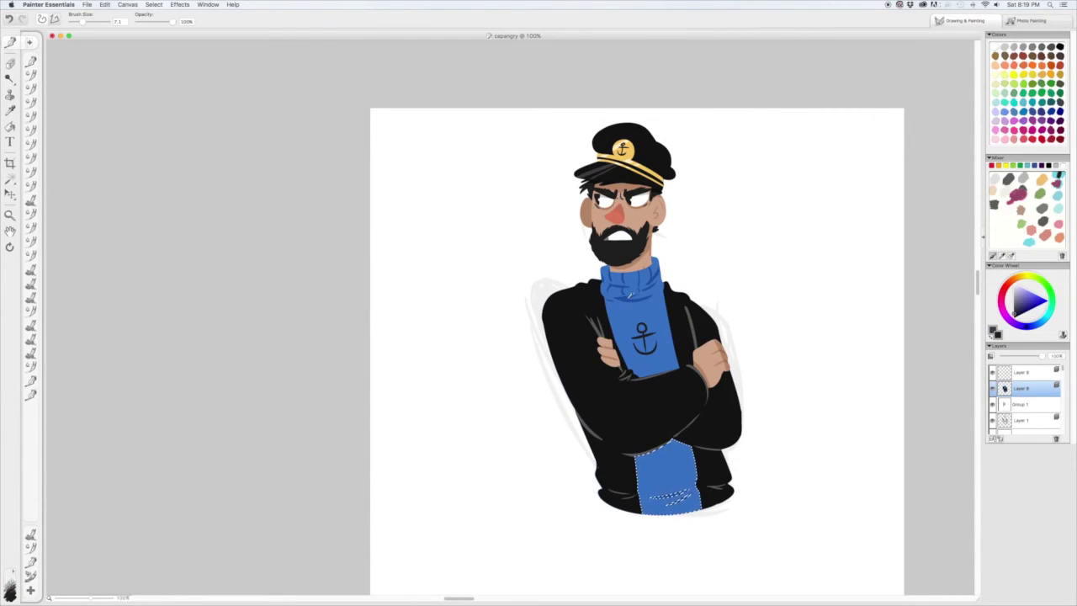
alt+click(673, 497)
drag(673, 497, 697, 439)
Try dark blue shading strips along one edge of the upper and lower sweater areas, selecting each area by colour first.
click(11, 174)
key(super+d)
click(627, 310)
key(b)
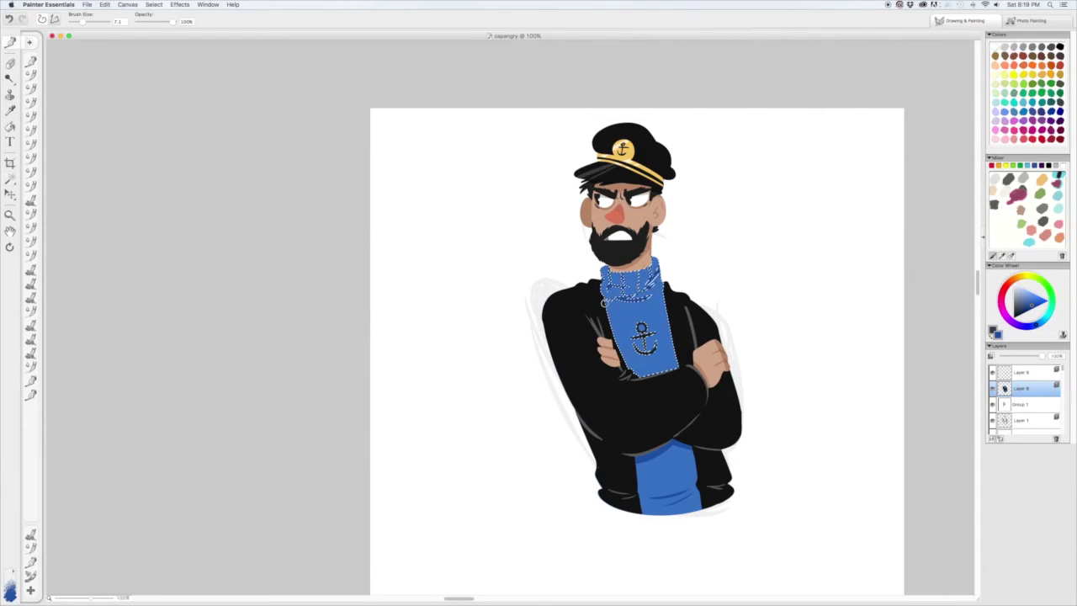
key(w)
right_click(653, 338)
click(673, 347)
scroll(322, 259, down, 3)
click(641, 402)
key(b)
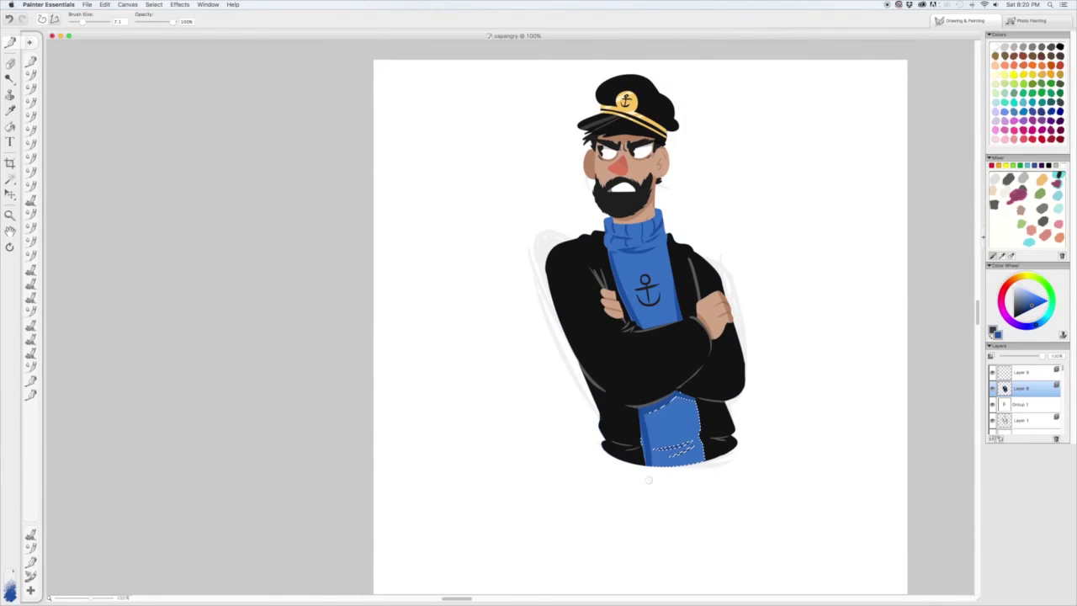
key(w)
key(super+d)
scroll(777, 277, up, 2)
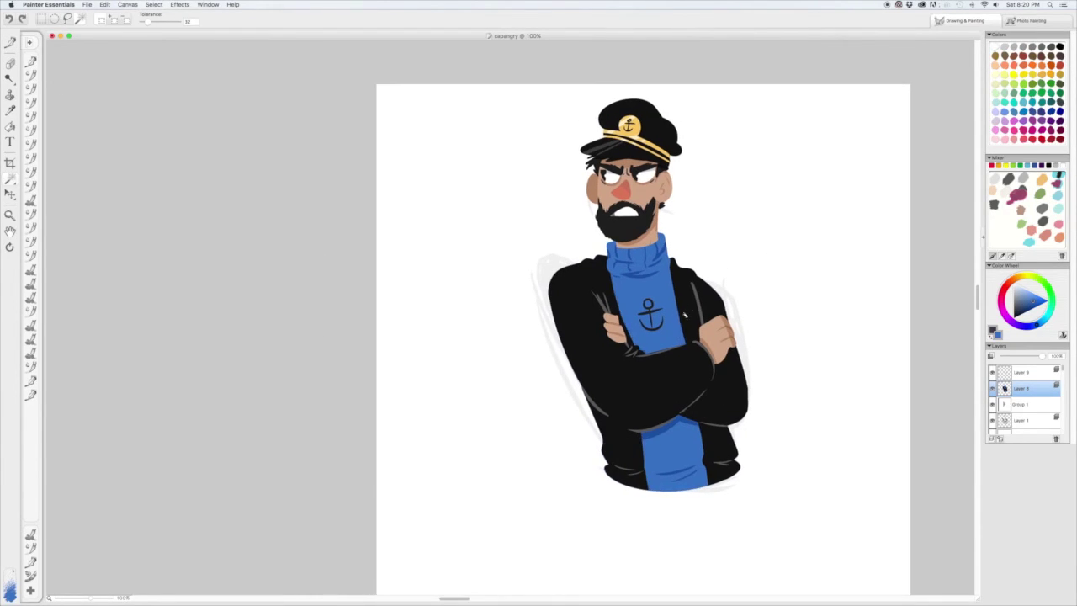
Select the jacket by colour, paint deeper black cast shadows beneath the forearms and around the hands, and deselect.
scroll(353, 275, right, 3)
click(605, 368)
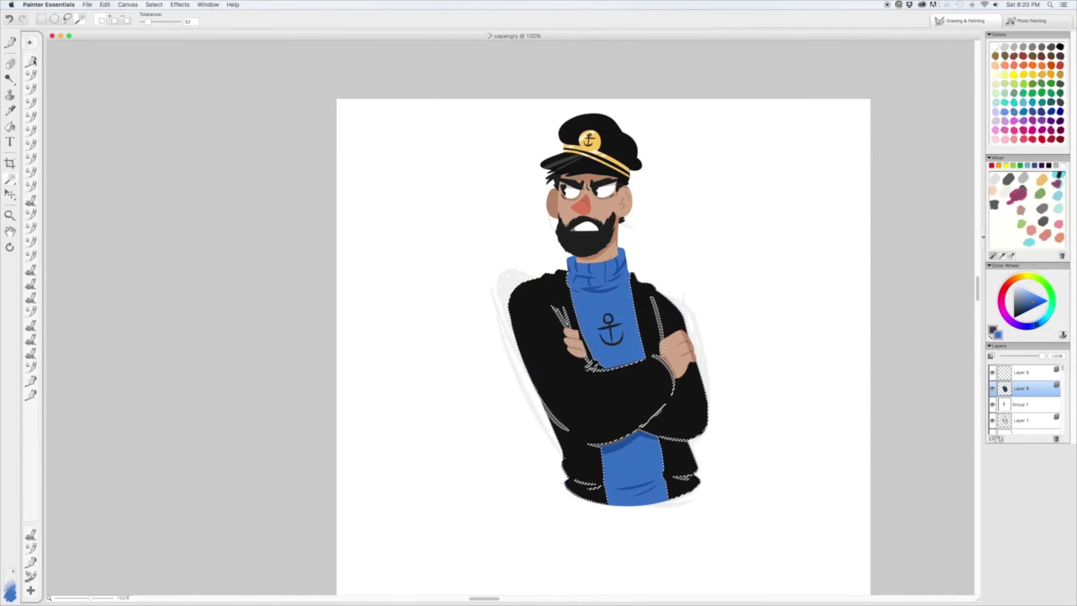
key(b)
drag(555, 420, 610, 444)
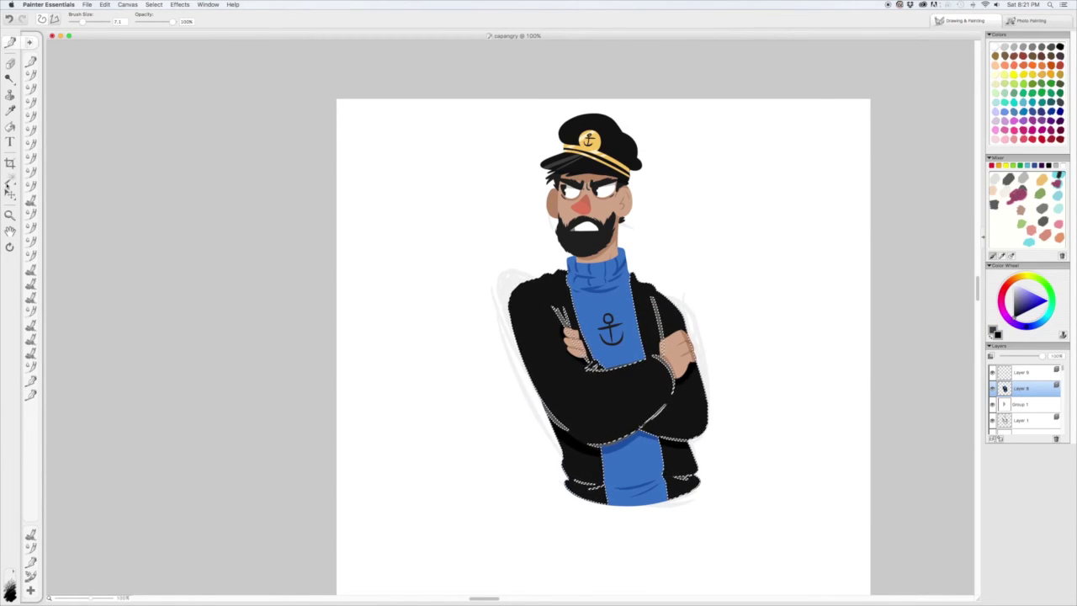
key(w)
right_click(687, 356)
click(706, 363)
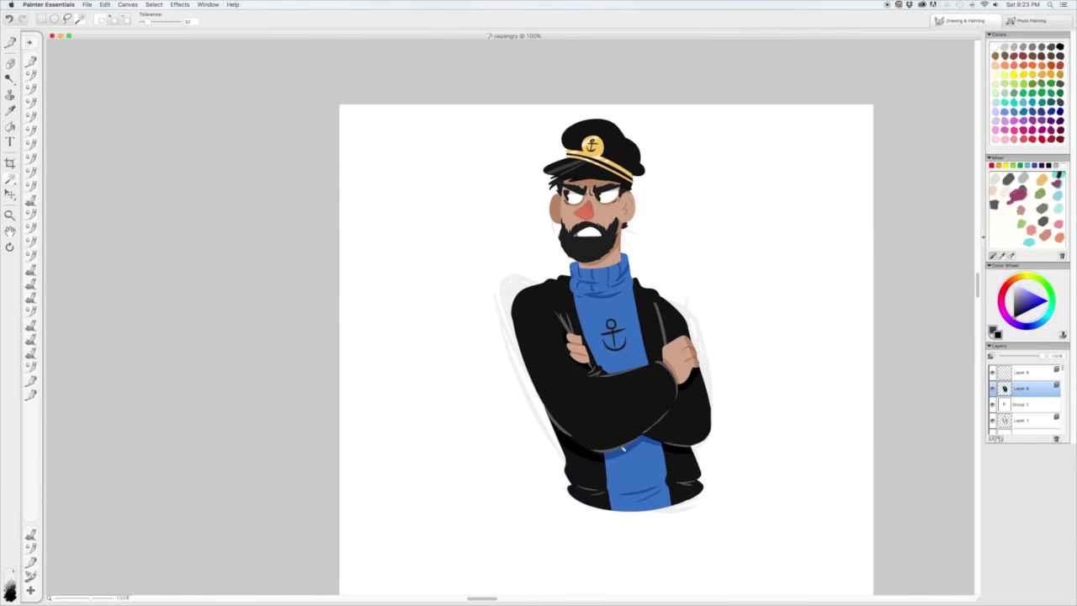
Clean up the shadow under the front forearm with sampled blue and black, painting over the grey contour there.
key(b)
alt+click(607, 452)
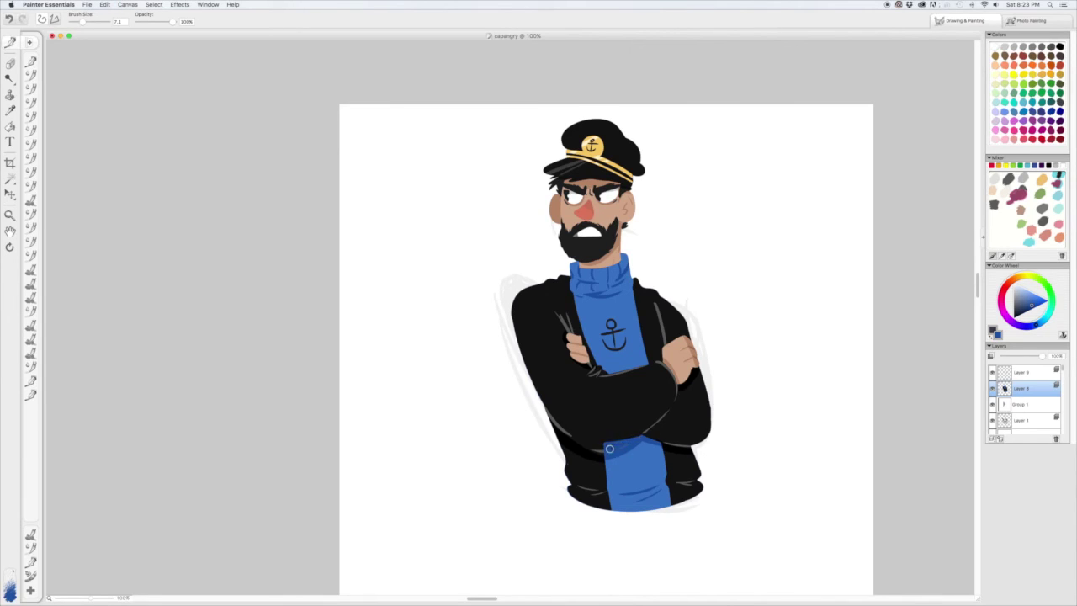
alt+click(661, 431)
alt+click(640, 440)
alt+click(634, 429)
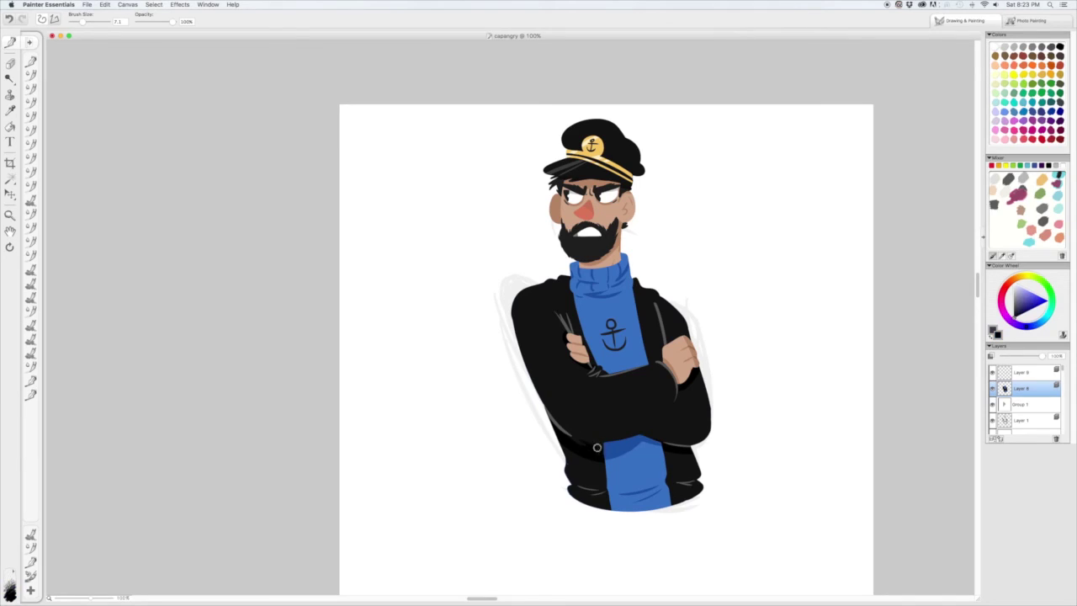
alt+click(606, 449)
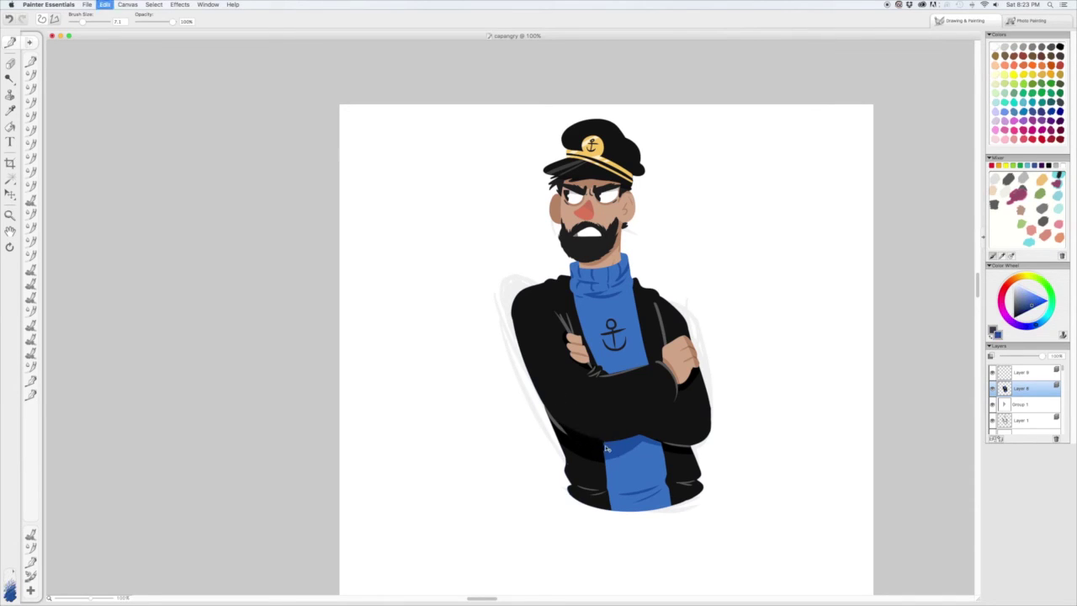
alt+click(537, 306)
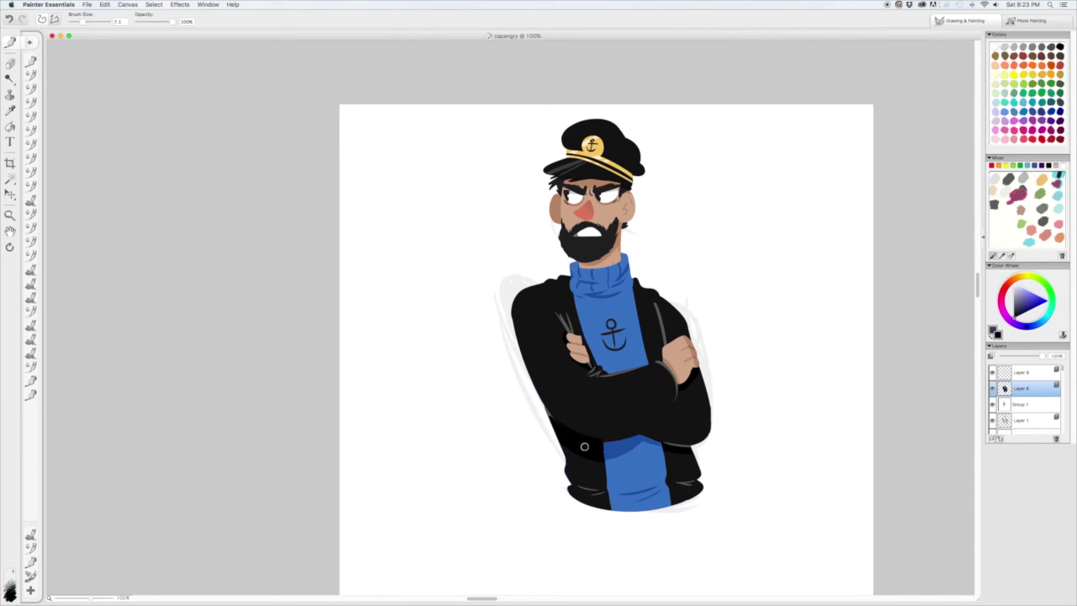
Try a new grey contour line along the front forearm's underside, comparing versions with undo and redo.
drag(548, 408, 626, 439)
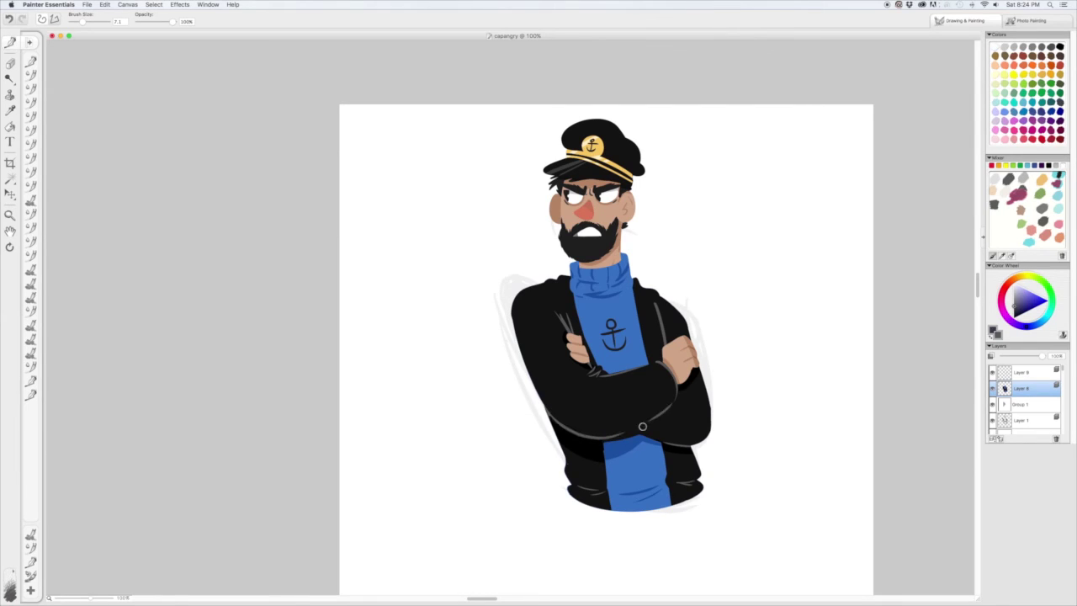
key(ctrl+z)
mouse_move(547, 412)
mouse_down()
mouse_move(589, 439)
mouse_move(665, 405)
mouse_up()
key(ctrl+z)
key(ctrl+y)
key(ctrl+z)
key(ctrl+y)
key(ctrl+z)
key(ctrl+y)
key(ctrl+z)
Redraw the grey contour along the forearm's underside from the elbow at close zoom, and check the whole figure at 100%.
drag(505, 319, 715, 513)
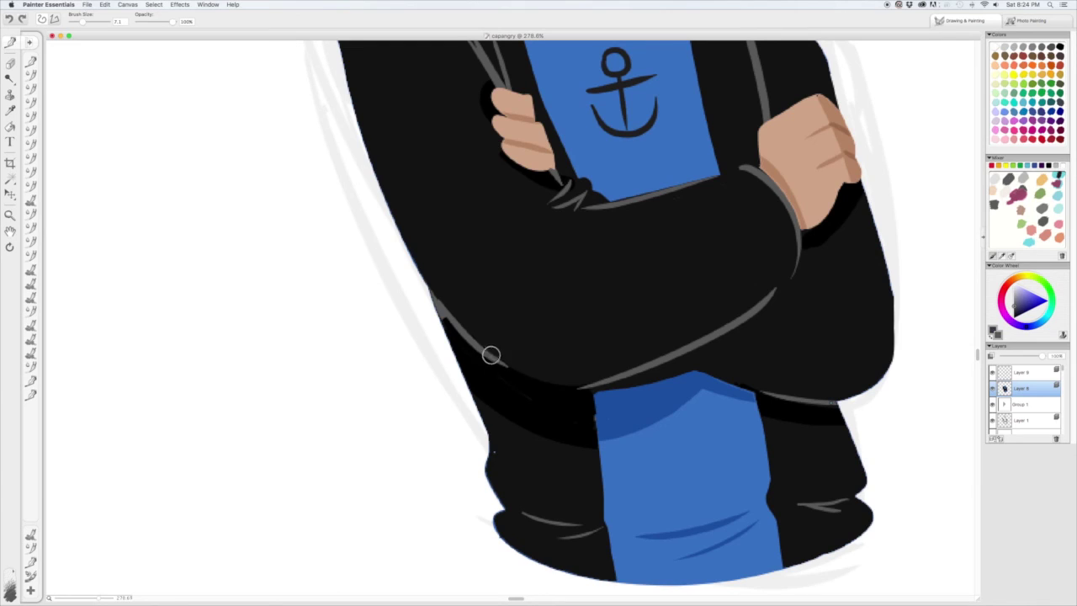
drag(495, 353, 589, 384)
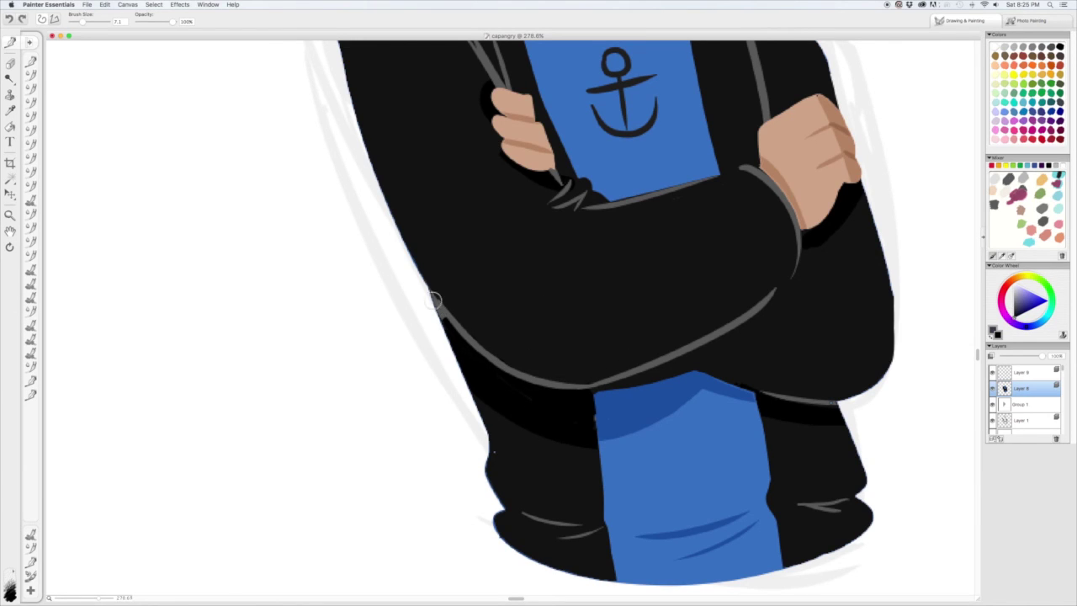
scroll(701, 286, down, 10)
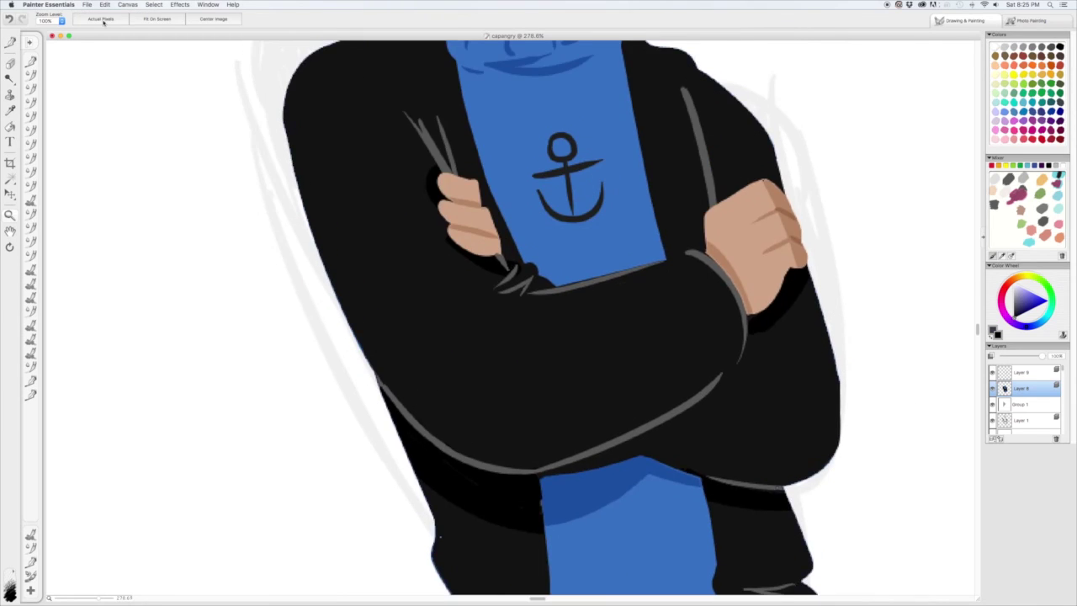
scroll(498, 327, up, 6)
scroll(558, 271, down, 8)
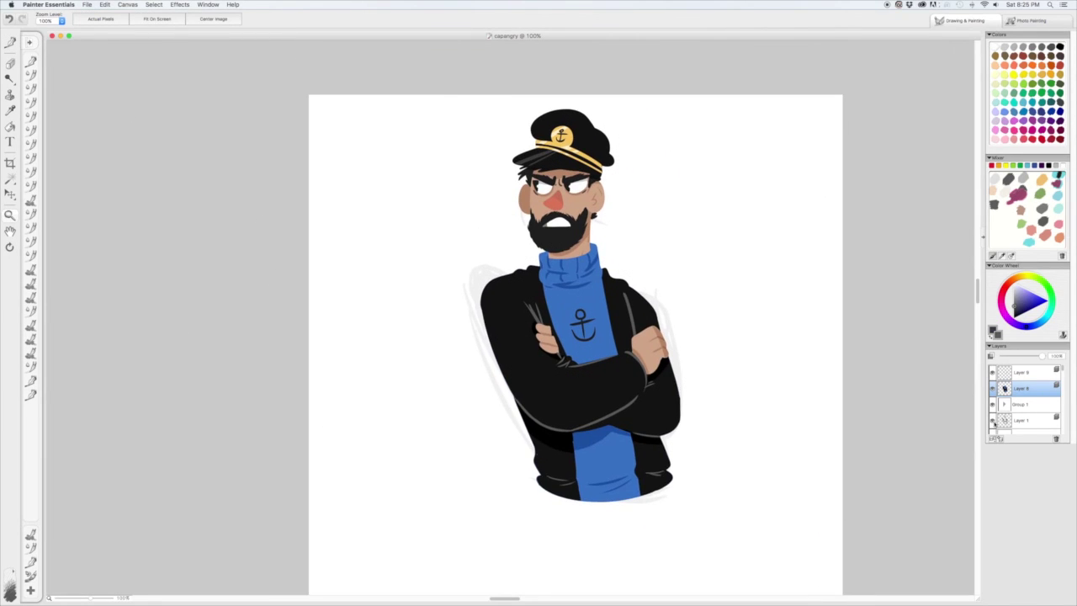
Extend the dark blue sweater shadow up to the forearm and thicken the grey contour line above it.
scroll(589, 420, up, 5)
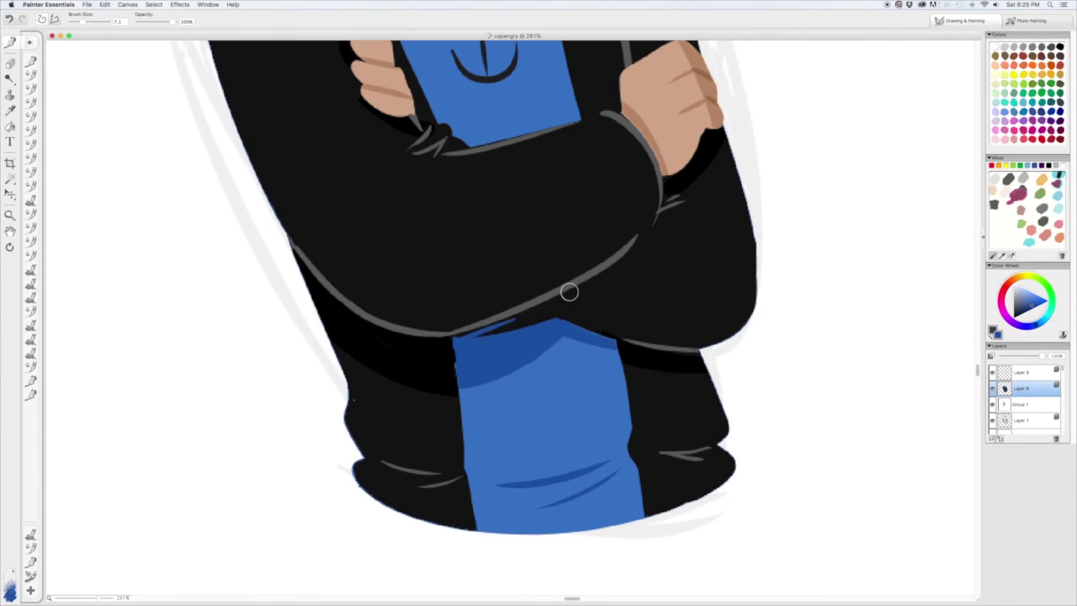
mouse_move(523, 309)
mouse_down()
mouse_move(495, 326)
mouse_move(545, 297)
mouse_move(534, 305)
mouse_move(612, 336)
mouse_up()
key(ctrl+z)
alt+click(452, 340)
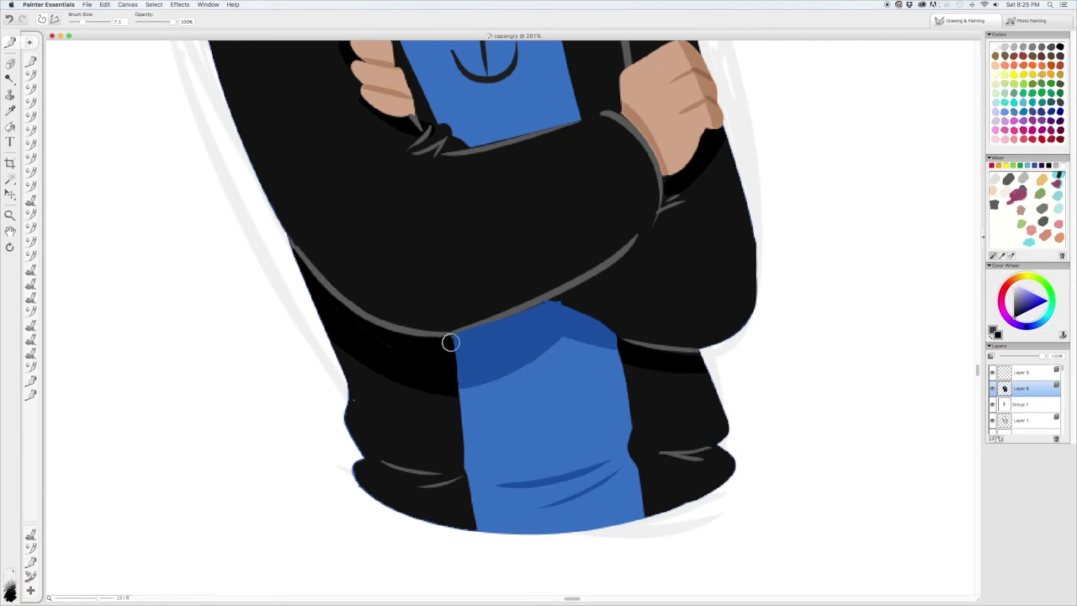
alt+click(473, 330)
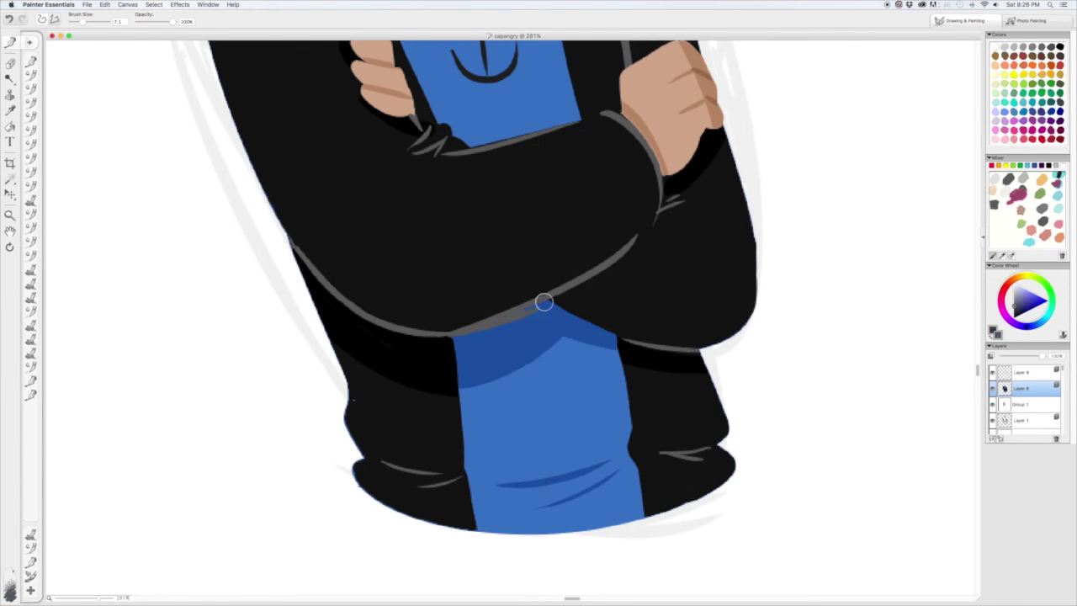
Select the lower sweater by colour and repaint its dark blue shadow as a narrower band beneath the arms.
double_click(10, 215)
drag(395, 273, 820, 515)
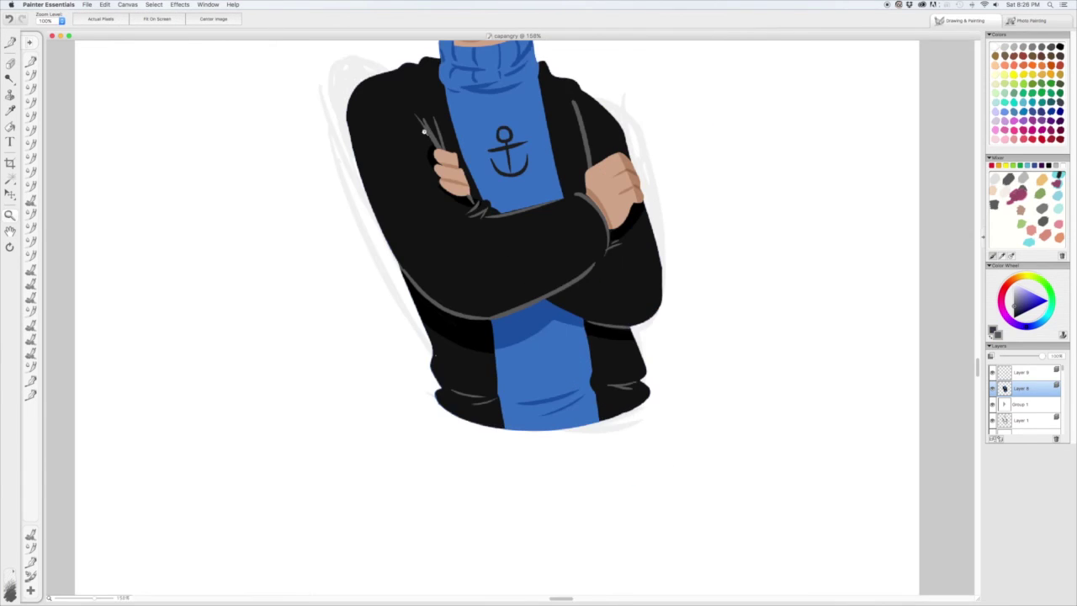
click(10, 179)
click(430, 392)
key(b)
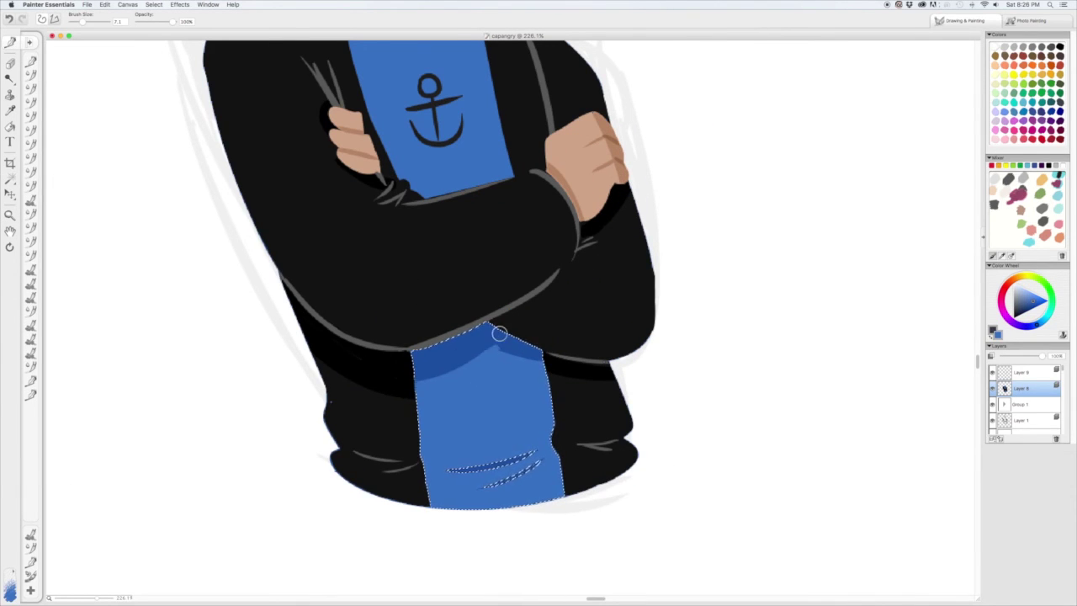
key(ctrl+z)
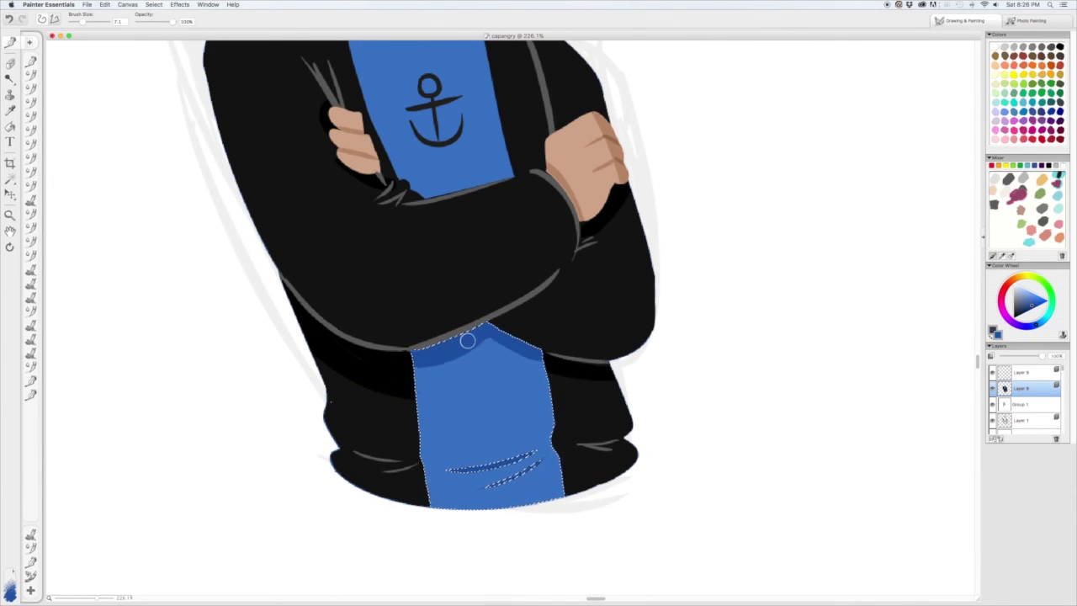
Select the lower jacket panel by colour, trim its black shadow to a narrower band, deselect, and view at 100%.
click(10, 178)
click(385, 401)
key(b)
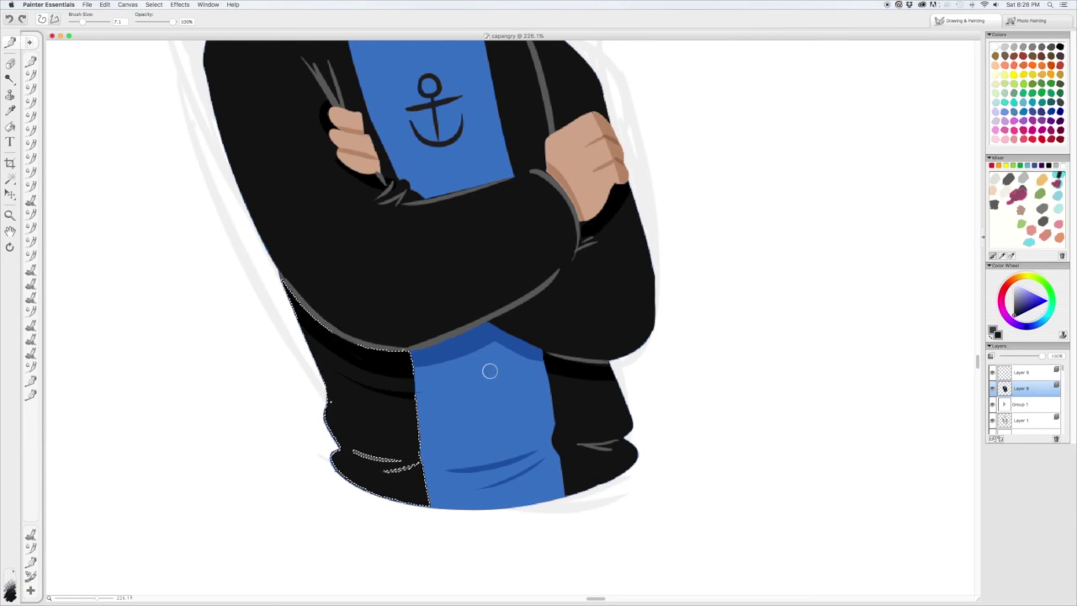
mouse_move(507, 340)
mouse_down()
mouse_move(293, 321)
mouse_move(318, 356)
mouse_move(405, 391)
mouse_move(269, 291)
mouse_move(298, 318)
mouse_up()
right_click(404, 383)
click(425, 392)
alt+click(421, 384)
key(m)
key(super+alt+0)
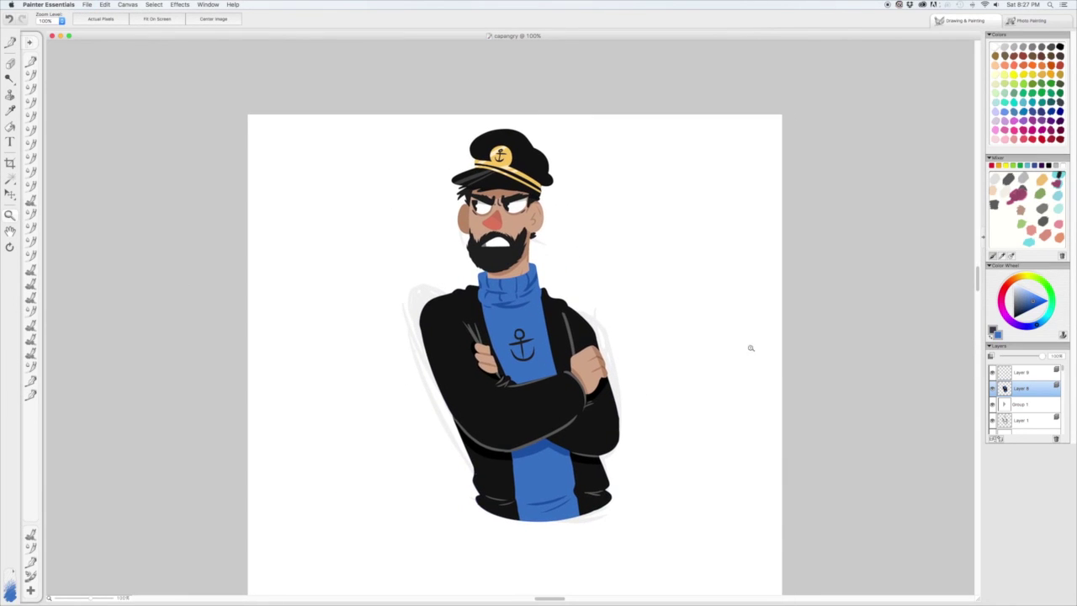
Paint longer grey crease lines spreading from the inner elbow onto the front forearm.
key(b)
alt+click(519, 383)
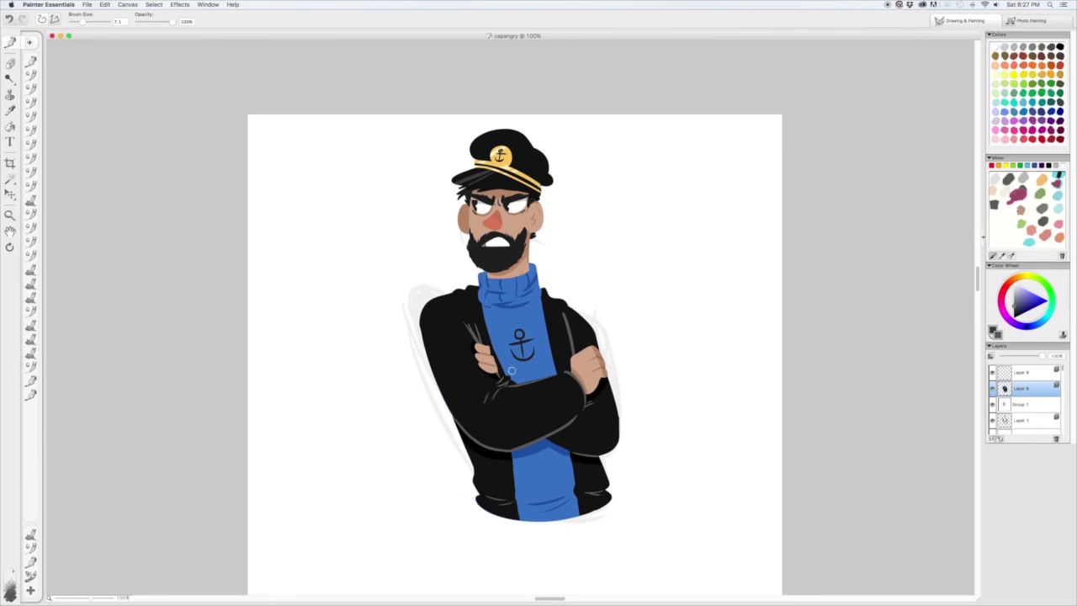
drag(868, 348, 881, 362)
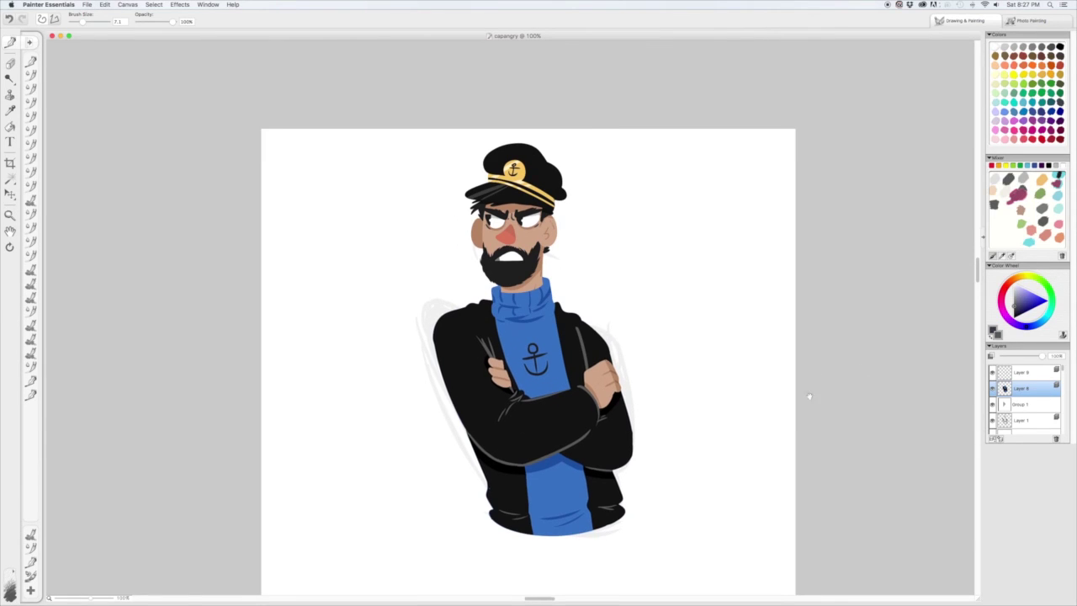
Delete the rough sketch layer, Layer 1, from beneath the painted character.
drag(811, 397, 818, 354)
click(1021, 420)
click(1055, 438)
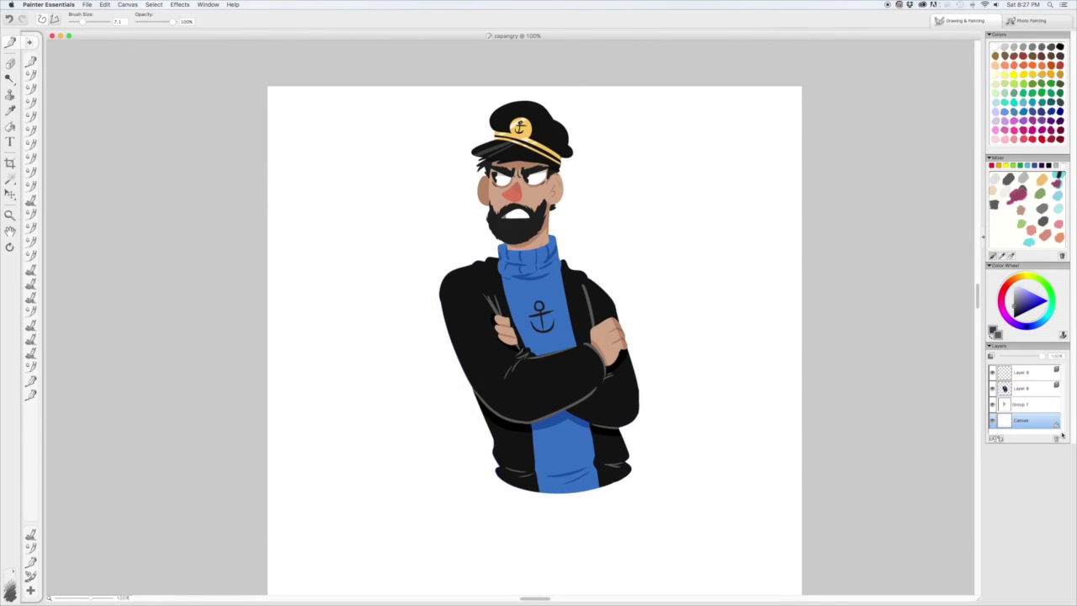
Select all of the character's layers, including the existing group, and combine them into one group above the canvas.
click(1021, 371)
click(1003, 404)
scroll(1024, 395, down, 2)
click(1035, 388)
click(993, 388)
click(993, 388)
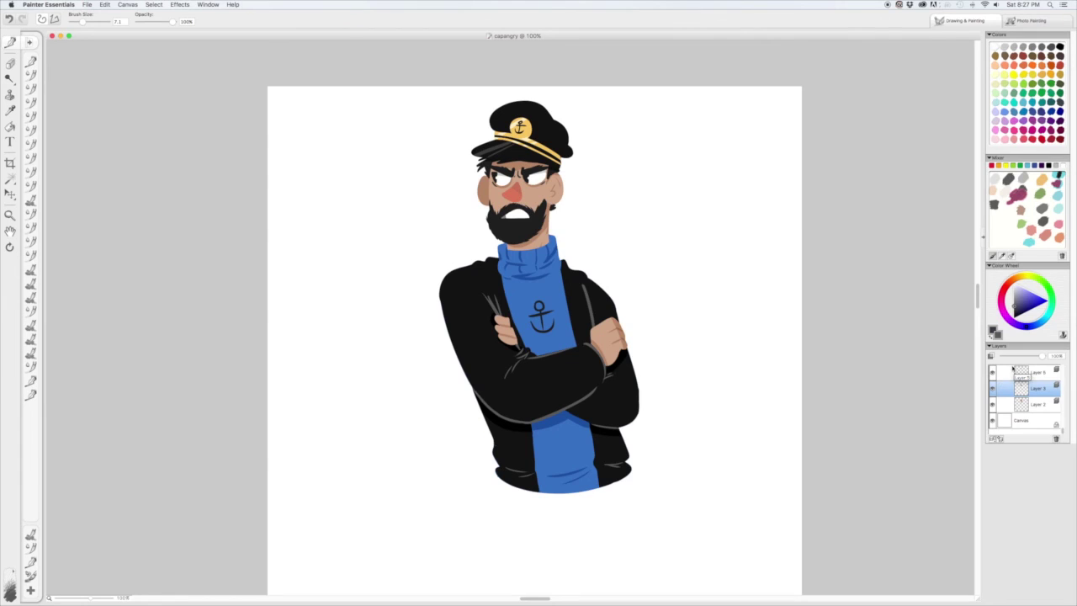
scroll(783, 440, left, 1)
key(super+g)
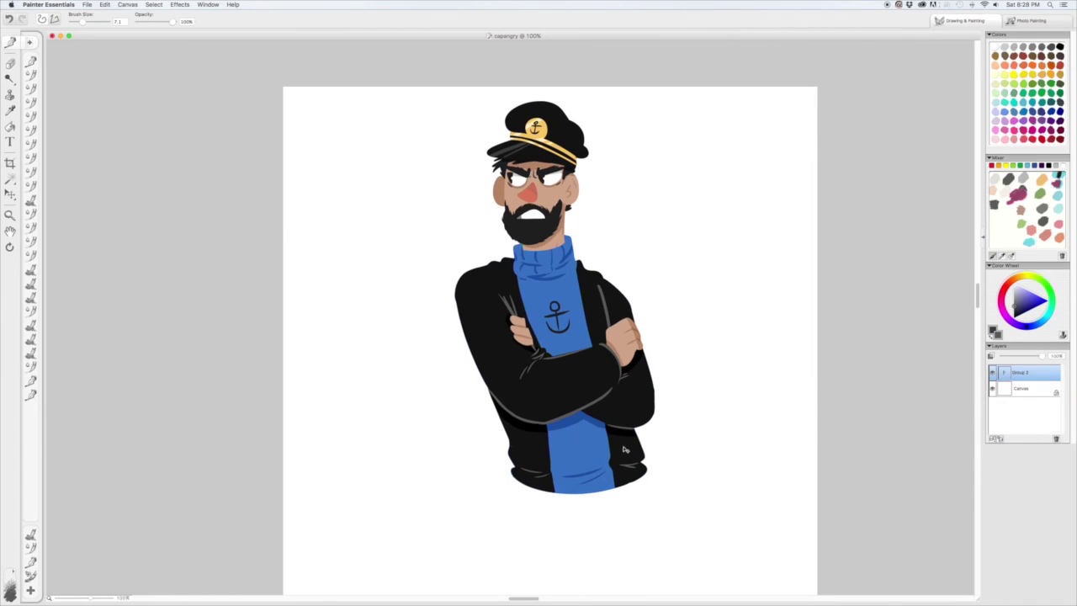
Add a new layer beneath the character group and try out Paint Bucket background fills on it.
scroll(624, 450, left, 2)
key(super+shift+n)
key(k)
click(1016, 290)
click(757, 368)
key(super+z)
click(757, 368)
key(super+z)
click(818, 330)
key(super+z)
Fill the layer beneath the character group with a flat pale blue background.
click(1019, 289)
click(836, 319)
key(super+z)
click(818, 330)
key(super+z)
key(super+y)
key(super+z)
key(super+y)
Try painting a thick white outline around the captain directly on the pale blue background layer at brush size 13.7.
key(b)
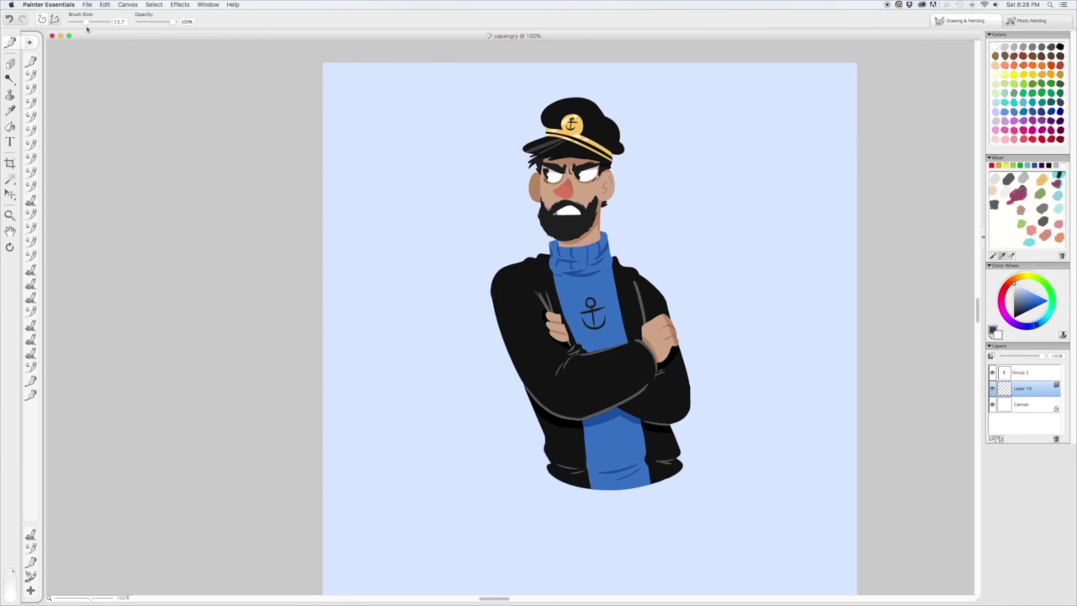
mouse_move(556, 235)
mouse_down()
mouse_move(532, 200)
mouse_move(552, 175)
mouse_move(544, 148)
mouse_move(533, 156)
mouse_move(547, 124)
mouse_move(616, 151)
mouse_up()
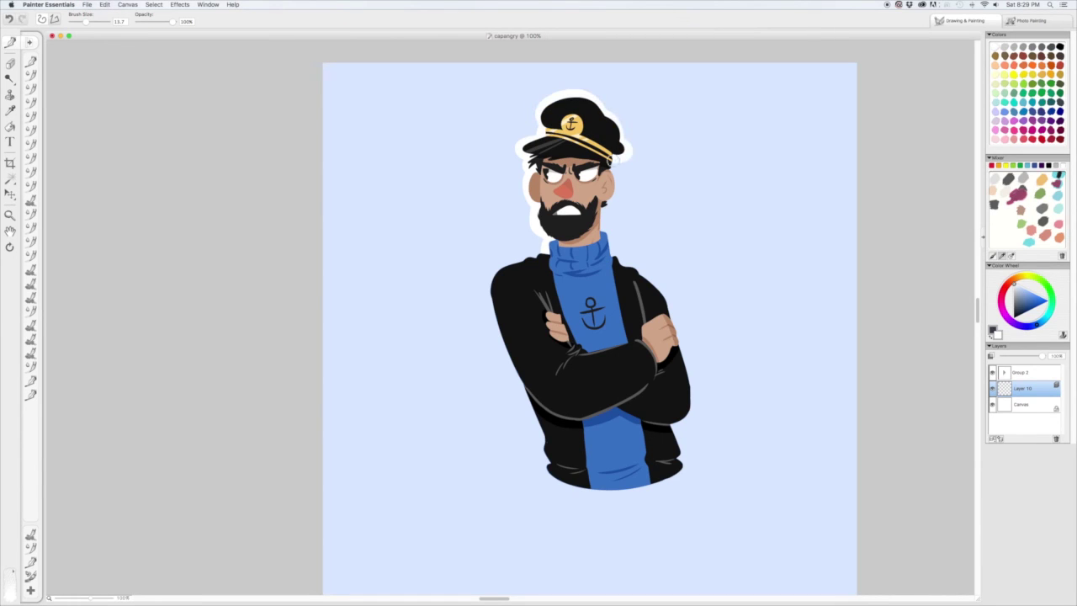
drag(608, 202, 611, 261)
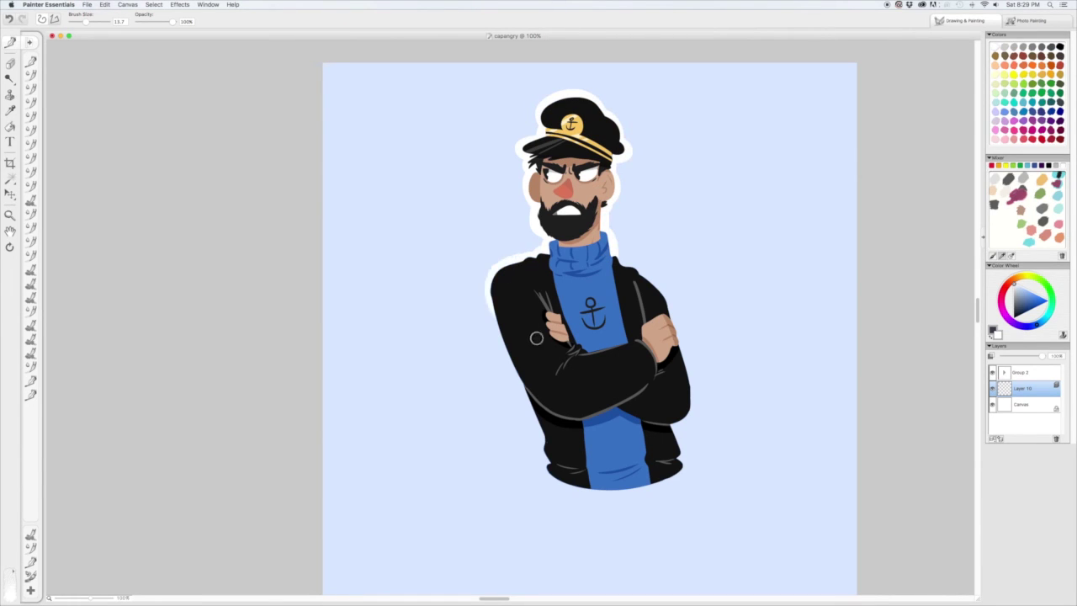
drag(491, 283, 541, 437)
drag(666, 288, 688, 425)
mouse_move(542, 481)
mouse_down()
mouse_move(669, 473)
mouse_move(647, 495)
mouse_up()
Fill the whole background layer with a stronger medium blue and add a new layer above it for the outline.
key(k)
click(845, 294)
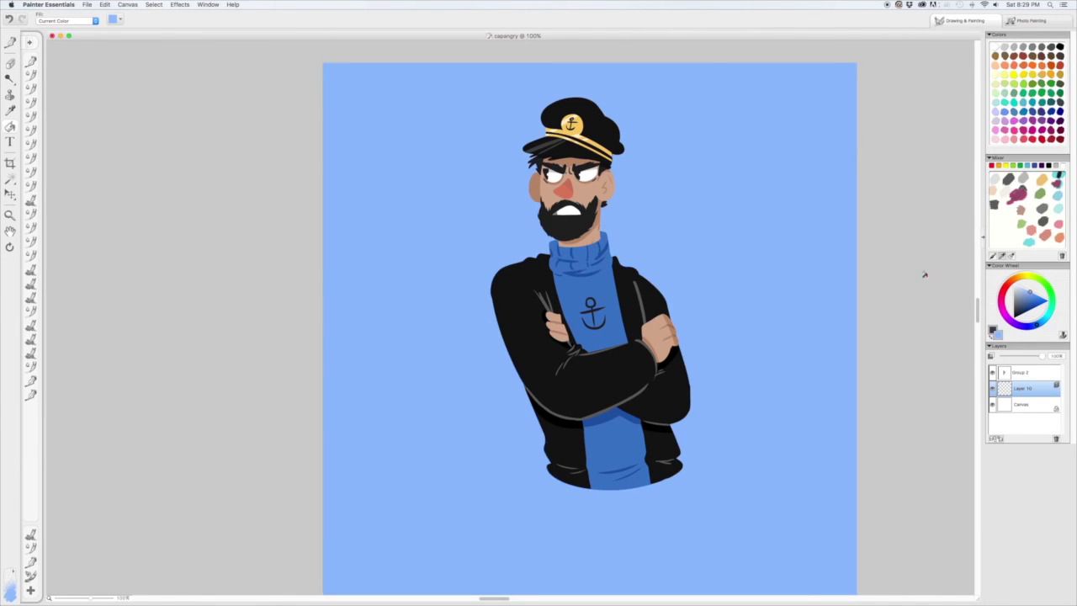
click(993, 438)
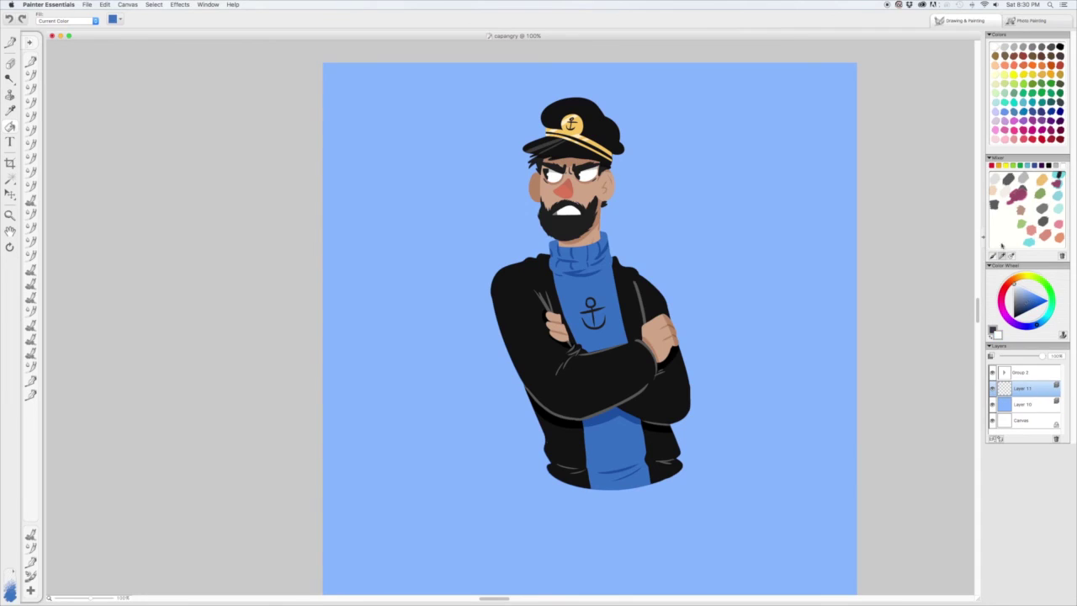
Paint a thick white outline around the captain's cap, head and neck on the new layer at brush size 13.7.
key(b)
mouse_move(557, 252)
mouse_down()
mouse_move(525, 164)
mouse_move(543, 133)
mouse_move(601, 105)
mouse_up()
key(super+z)
key(super+z)
mouse_move(538, 126)
mouse_down()
mouse_move(579, 92)
mouse_move(618, 133)
mouse_move(629, 156)
mouse_move(611, 209)
mouse_move(611, 272)
mouse_up()
Continue the white outline around both shoulders and down the outer sleeves, redoing uneven strokes.
mouse_move(538, 250)
mouse_down()
mouse_move(514, 347)
mouse_move(511, 314)
mouse_move(540, 386)
mouse_up()
key(super+z)
key(super+y)
key(super+z)
key(super+y)
key(super+z)
key(super+y)
key(super+z)
key(super+y)
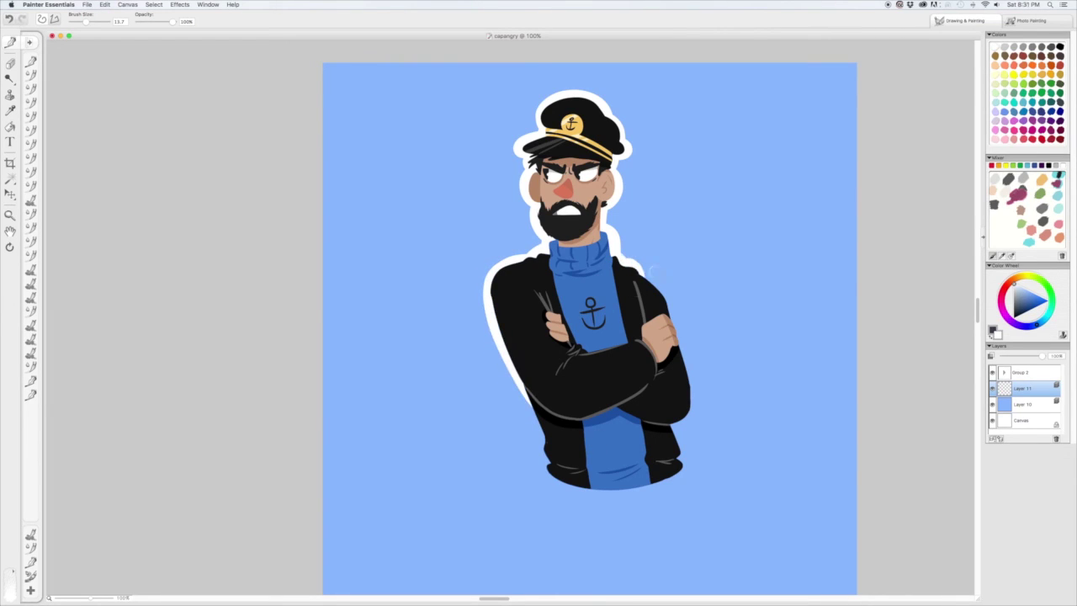
key(super+y)
key(super+z)
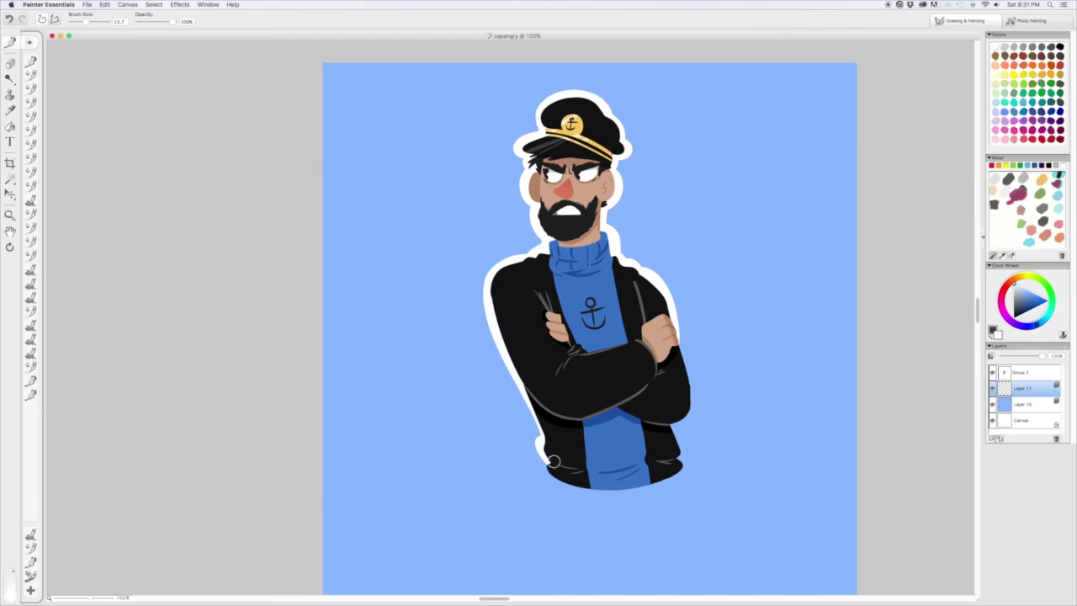
Complete the white outline around the remaining elbow, the lower jacket sides and the bottom hem.
key(super+y)
key(super+y)
key(super+z)
key(super+y)
key(super+z)
key(super+y)
key(super+y)
key(super+y)
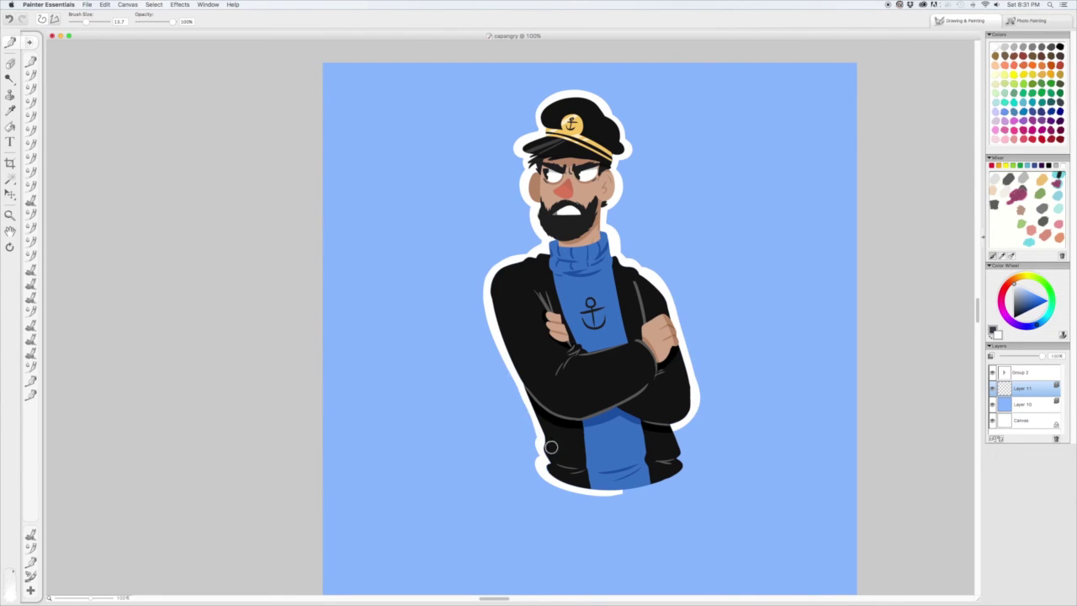
mouse_move(673, 411)
mouse_down()
mouse_move(675, 441)
mouse_move(612, 486)
mouse_up()
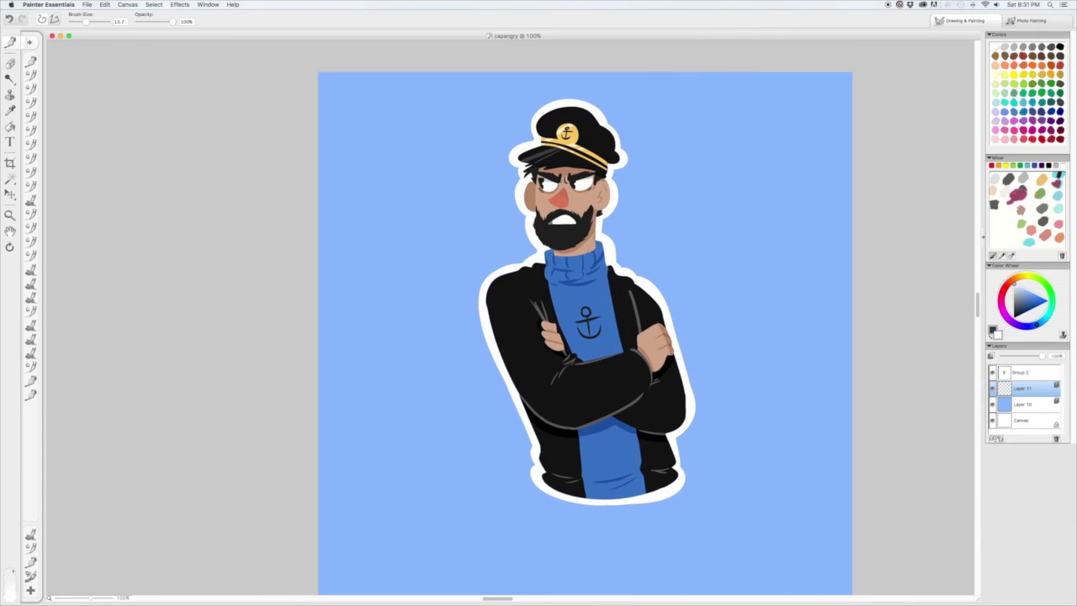
Move the character group and its outline slightly lower on the canvas and paint small white accent dashes beside the face.
scroll(312, 407, right, 3)
key(super+z)
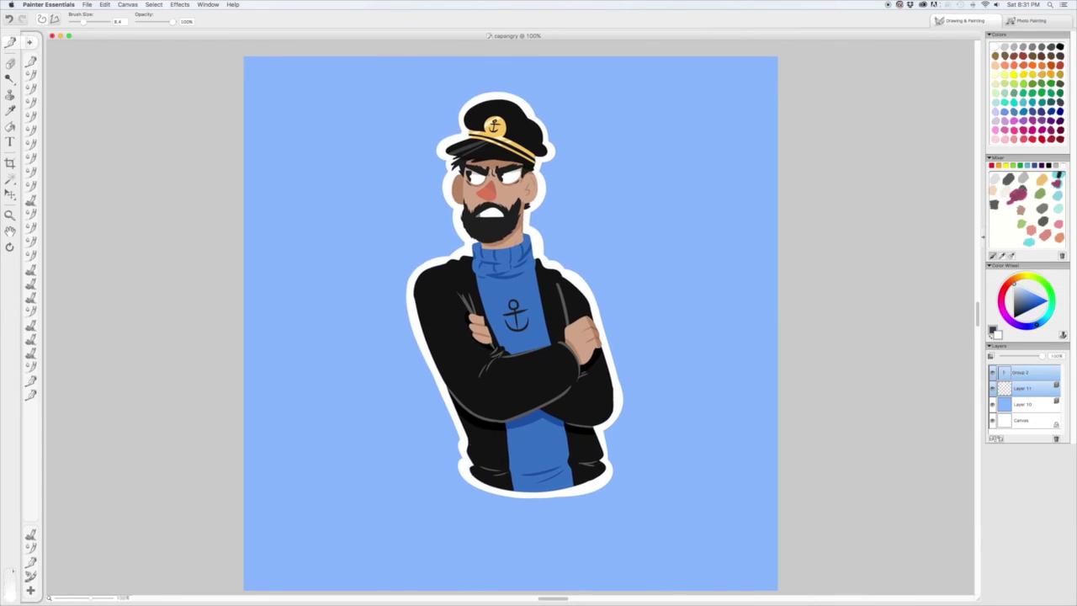
key(super+z)
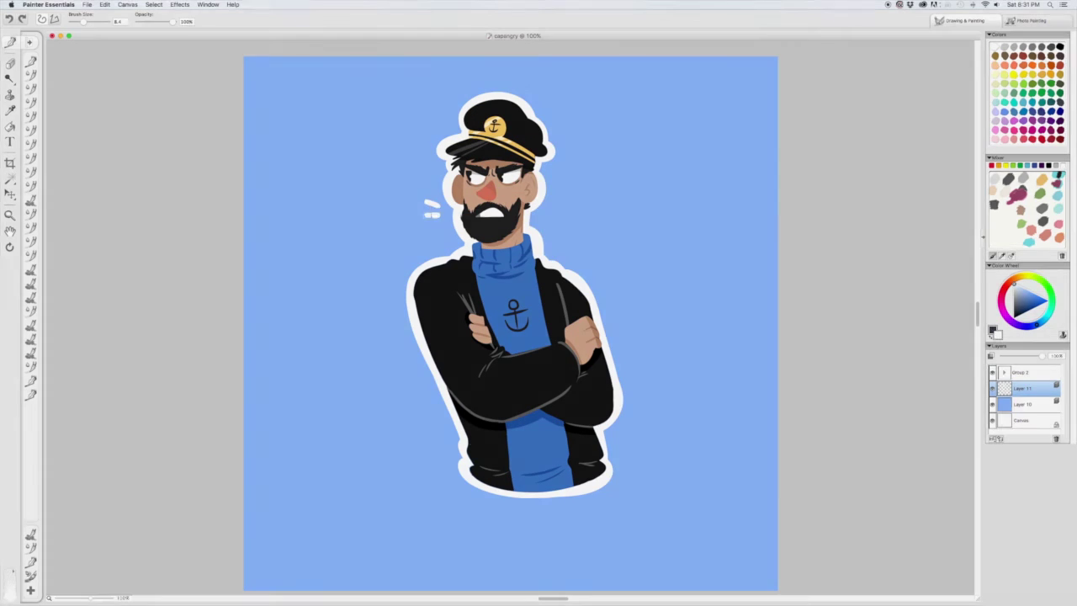